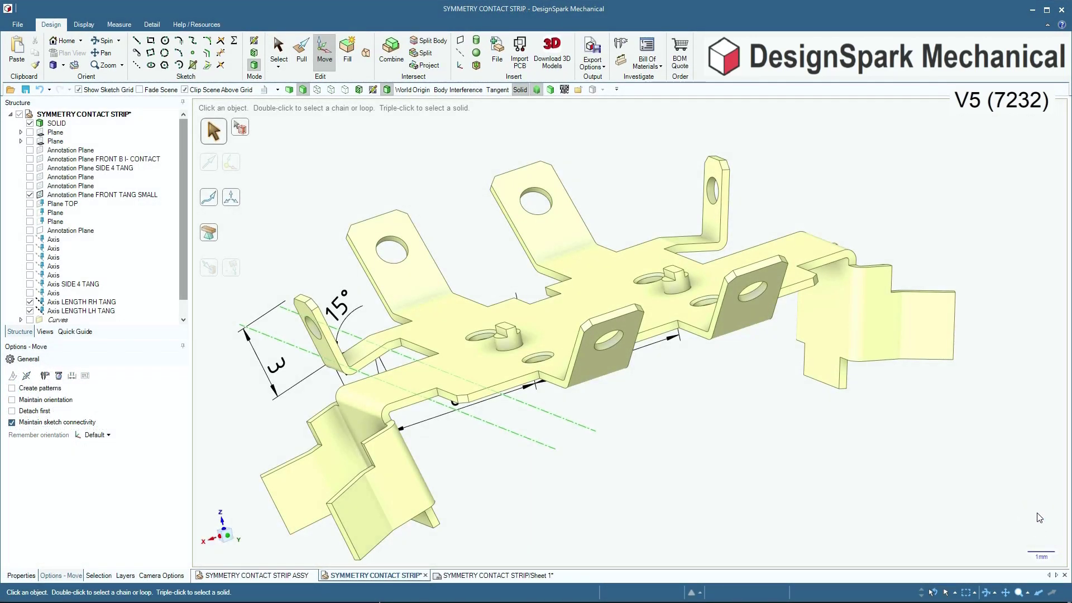
- Display the contact strip as wireframe with dimmed hidden edges and examine the face and symmetry planes of one bent tang
middle_click_drag(923, 492, 923, 492)
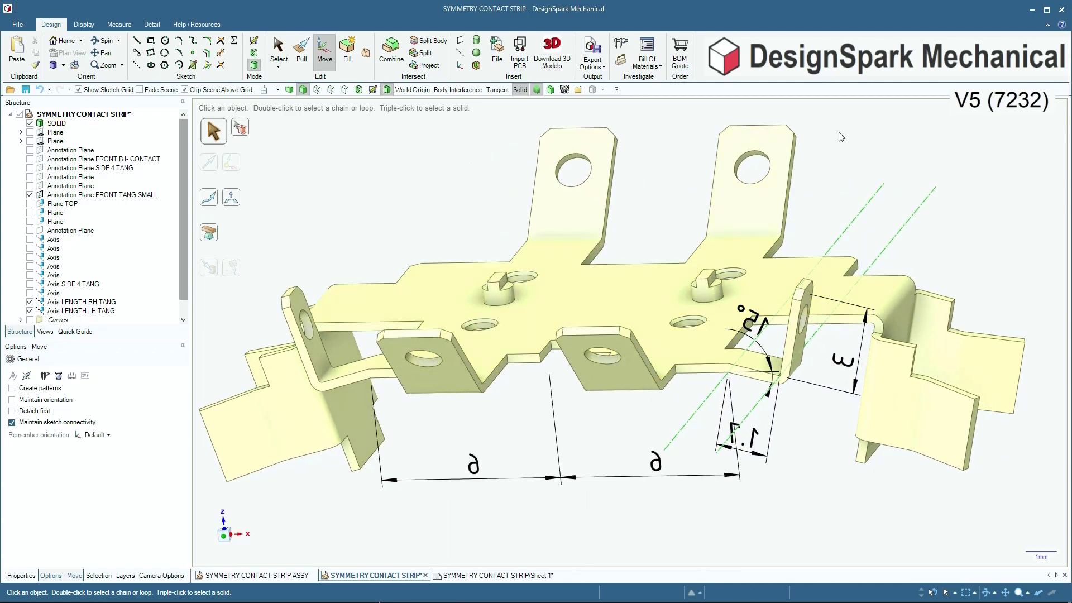
left_click(564, 90)
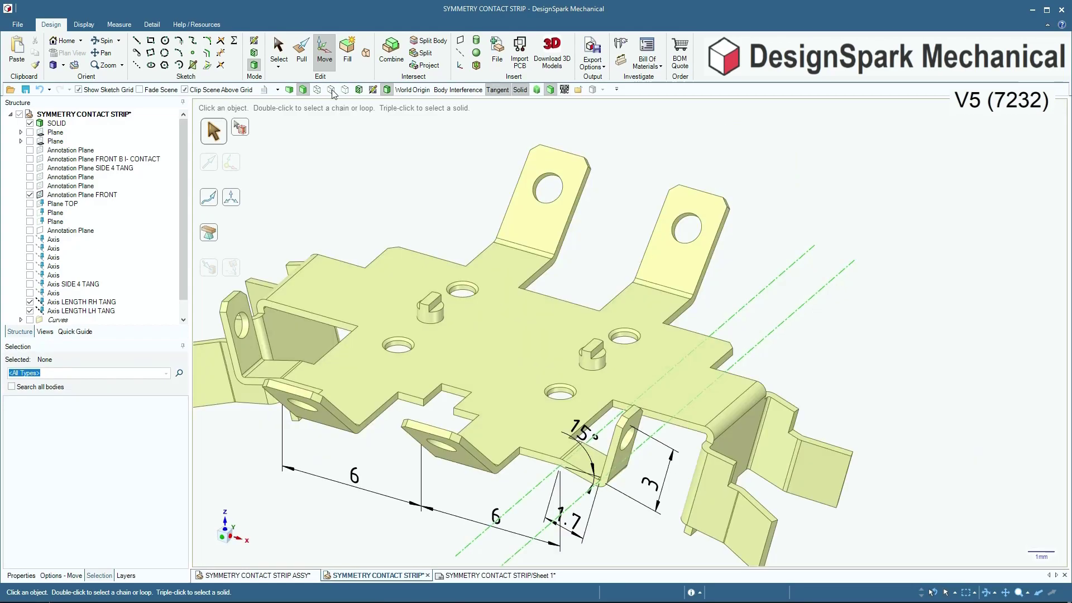
left_click(331, 90)
scroll(875, 215, "down", 1)
scroll(721, 197, "up", 2)
scroll(869, 197, "down", 2)
scroll(905, 197, "up", 1)
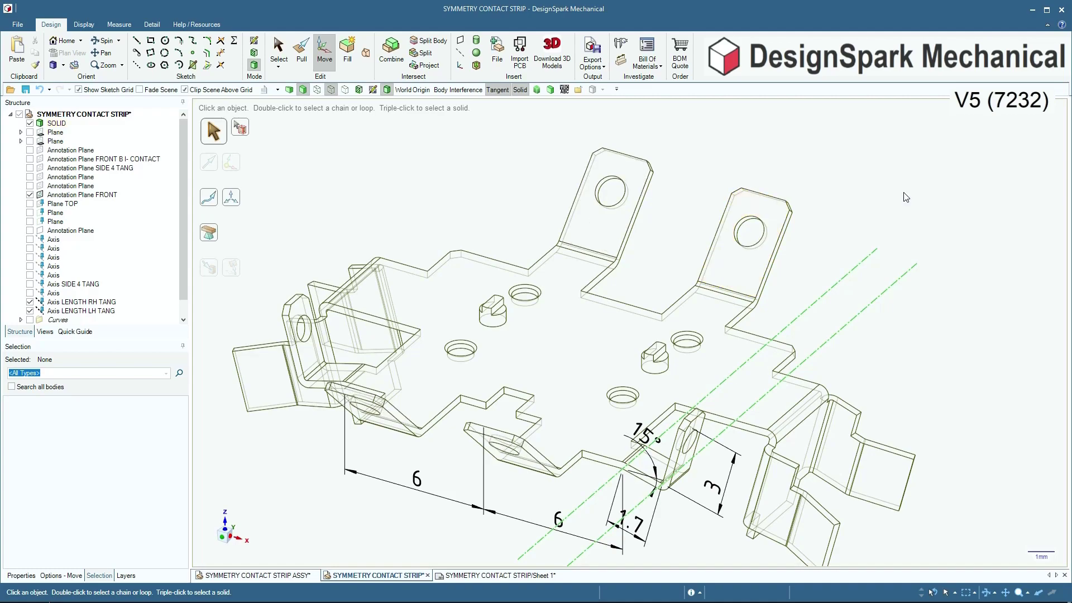
left_click(744, 262)
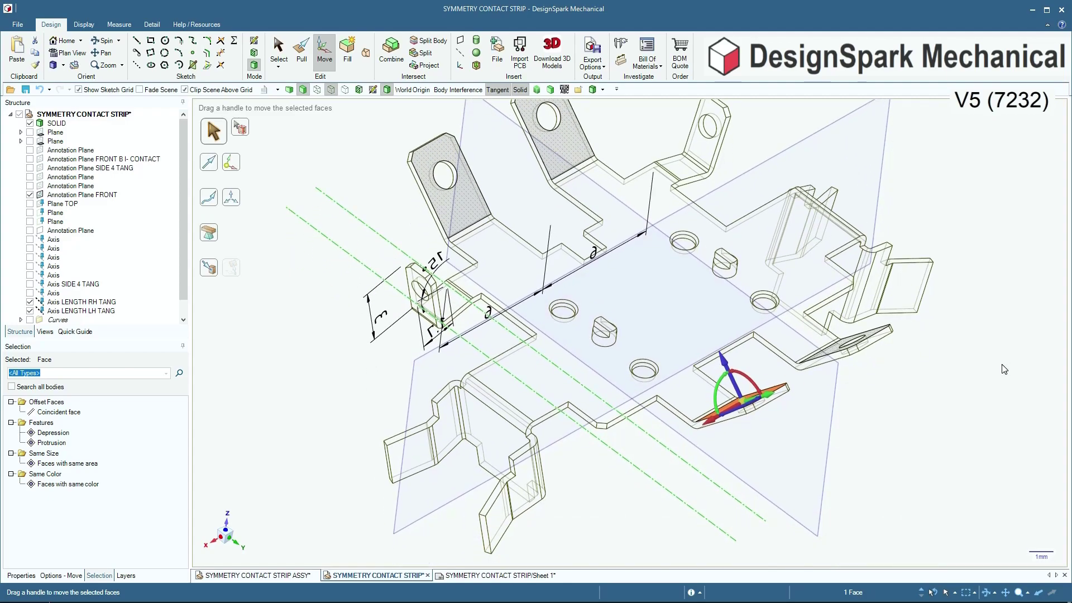
left_click(1004, 369)
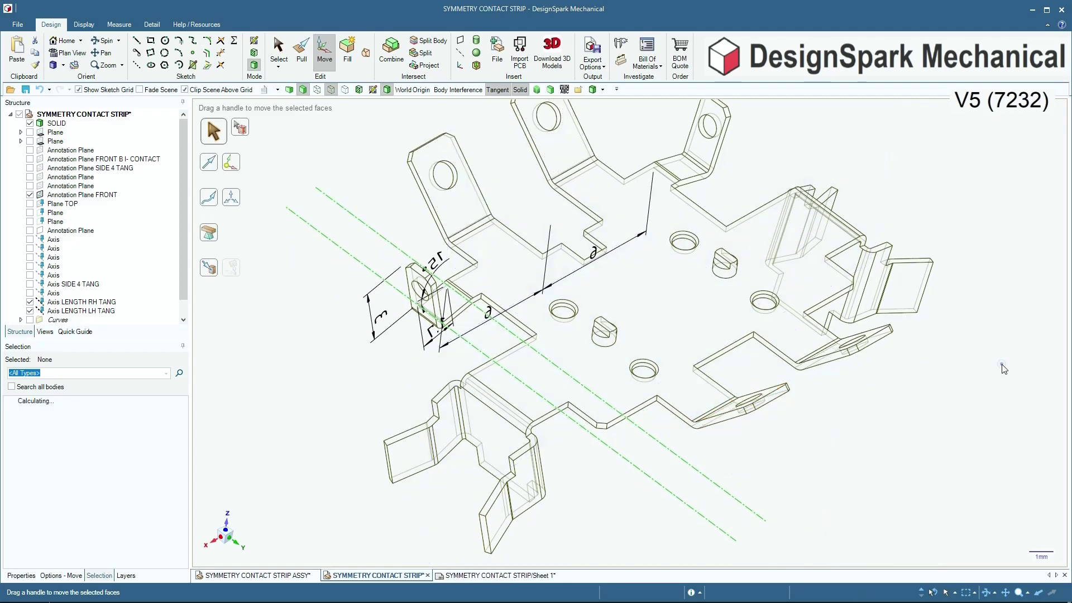
- Restore the shaded display and examine a large tang's outer face with its symmetric counterpart from several directions
left_click(537, 90)
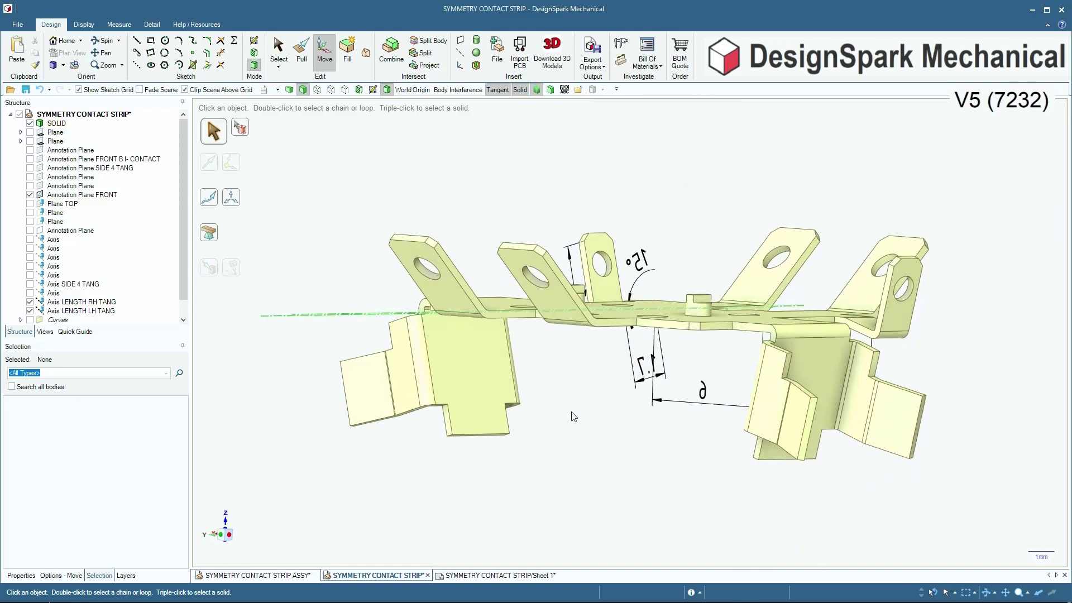
left_click(554, 294)
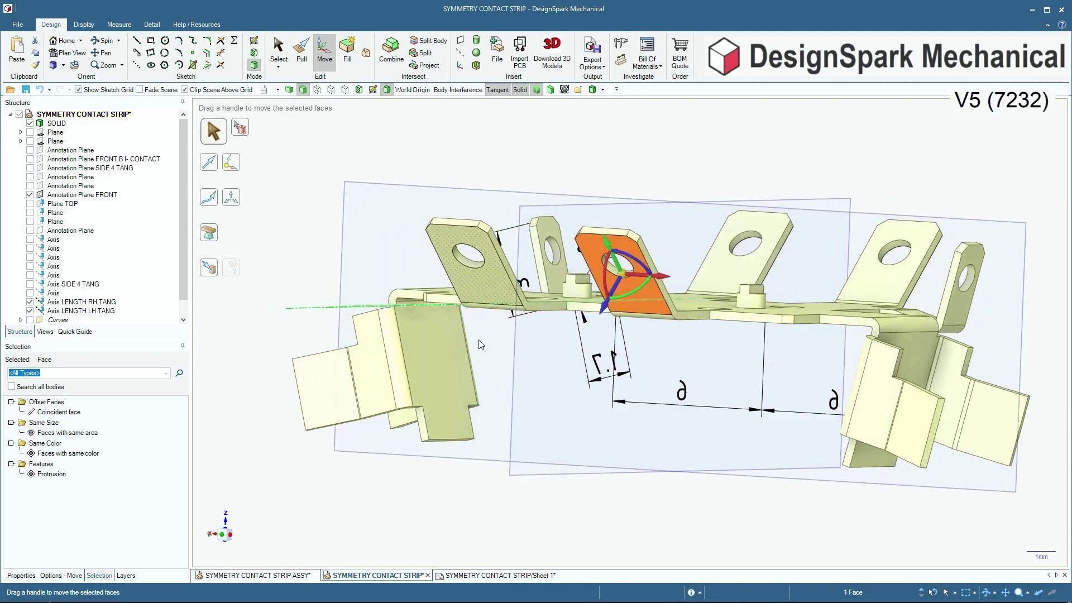
key("Left")
key("Left")
key("Left")
key("Left")
key("Left")
key("Left")
key("Left")
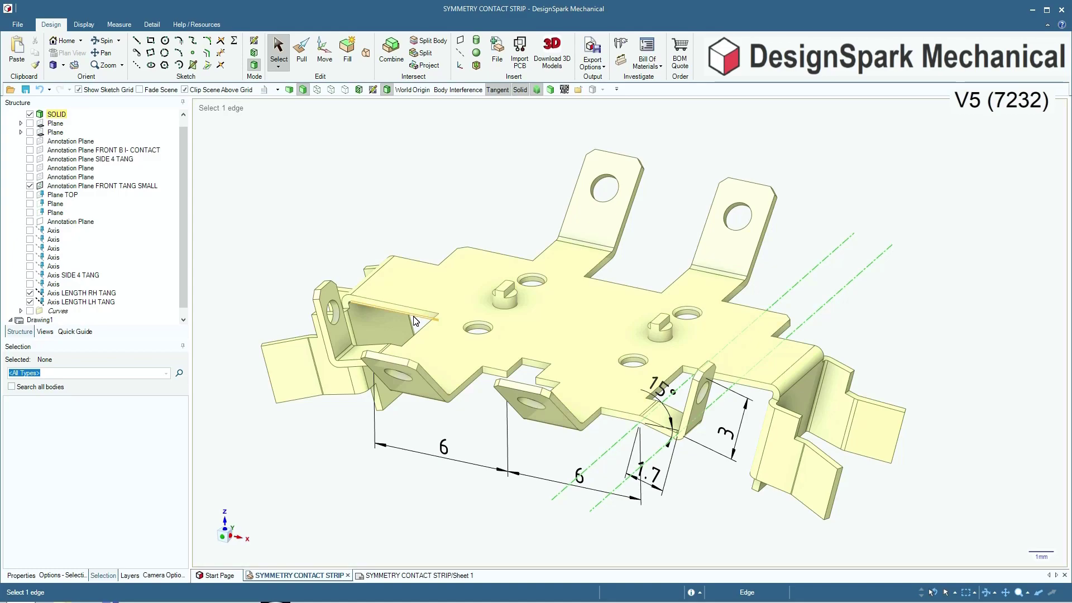
- Move the three parallel end faces of the stepped notch on the strip's front edge 1 mm inward into the plate
scroll(416, 321, "up", 2)
scroll(554, 422, "up", 4)
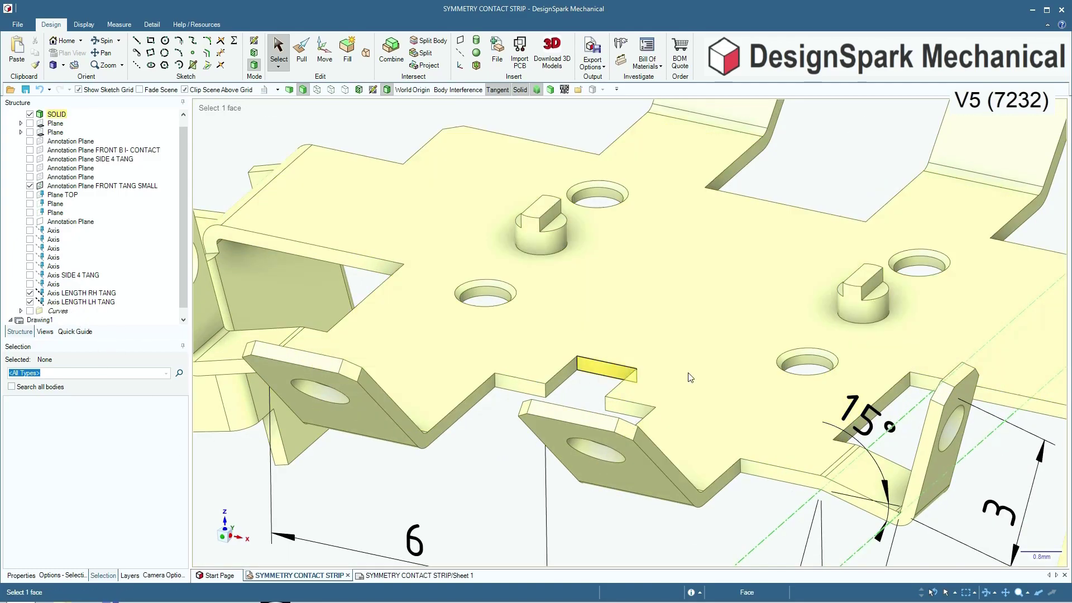
scroll(580, 388, "down", 3)
scroll(594, 388, "up", 4)
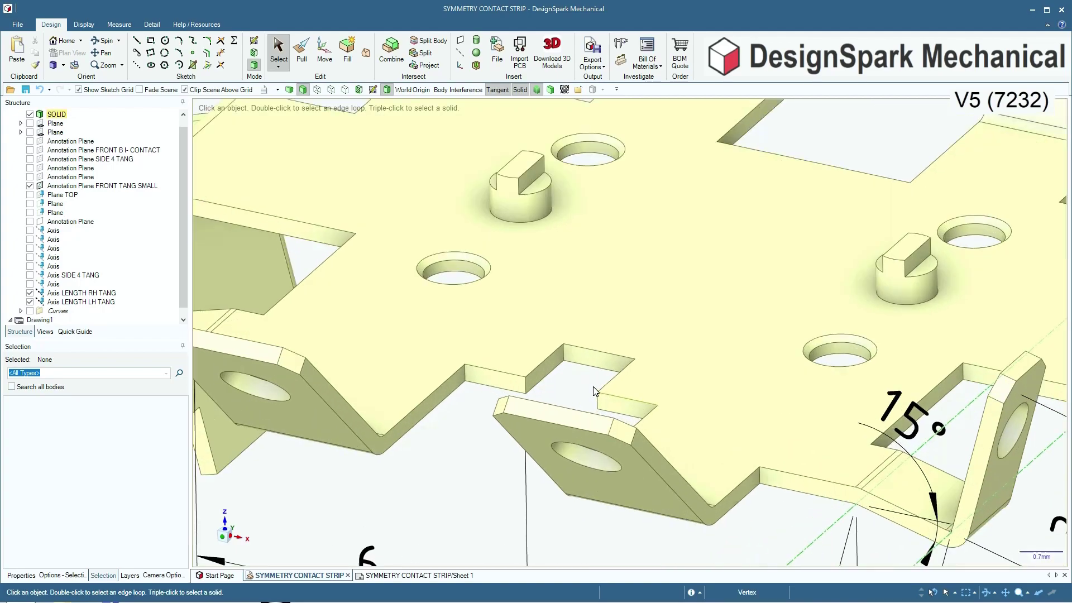
scroll(575, 388, "up", 1)
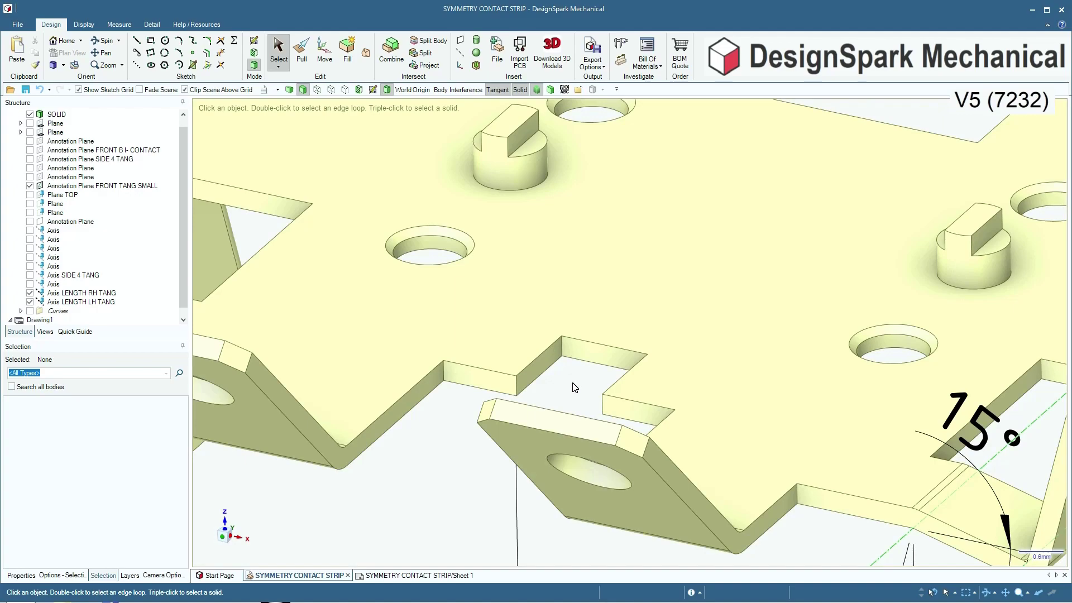
left_click(592, 355)
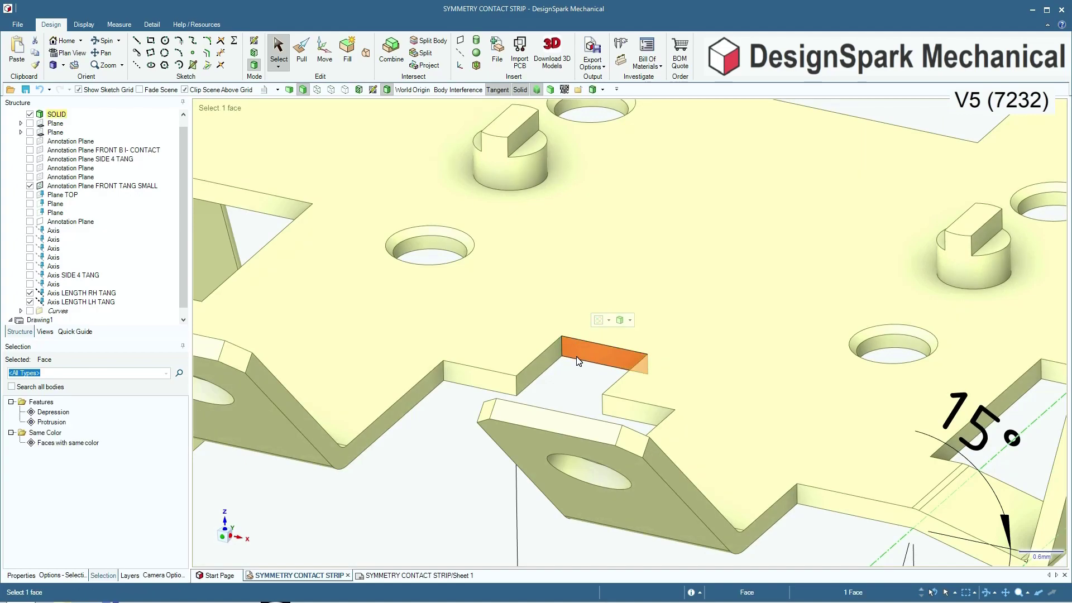
left_click(502, 382, "ctrl")
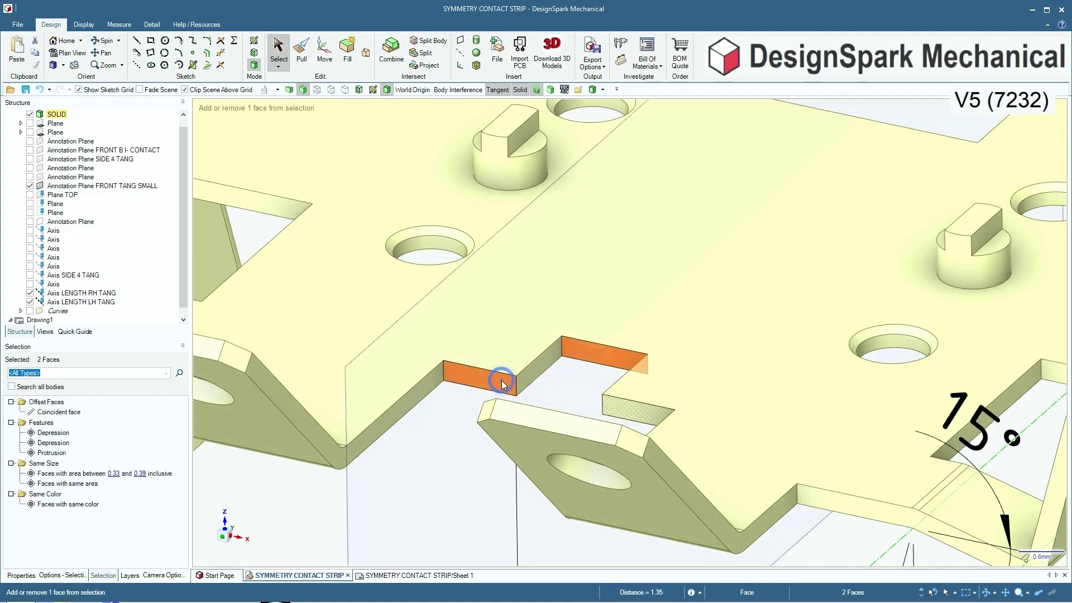
left_click(622, 407, "ctrl")
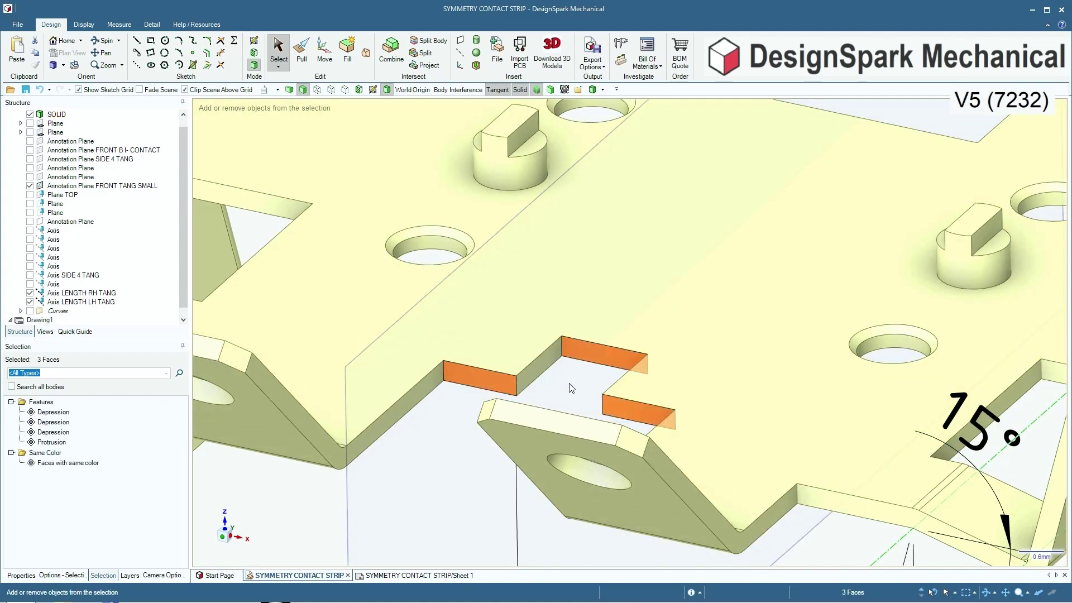
key("m")
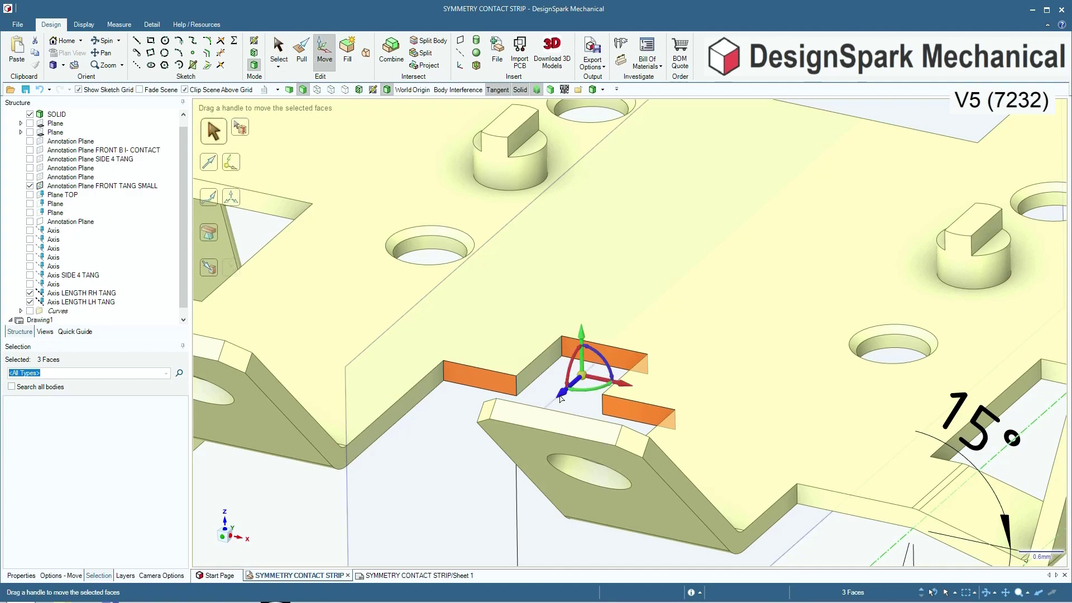
left_click_drag(562, 397, 598, 373)
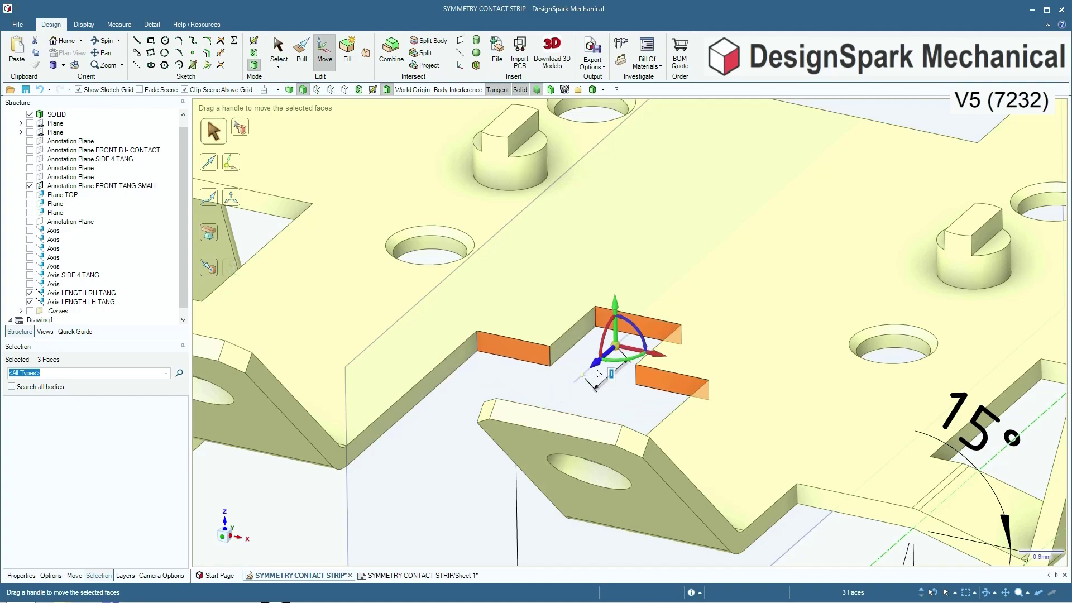
left_click(564, 383)
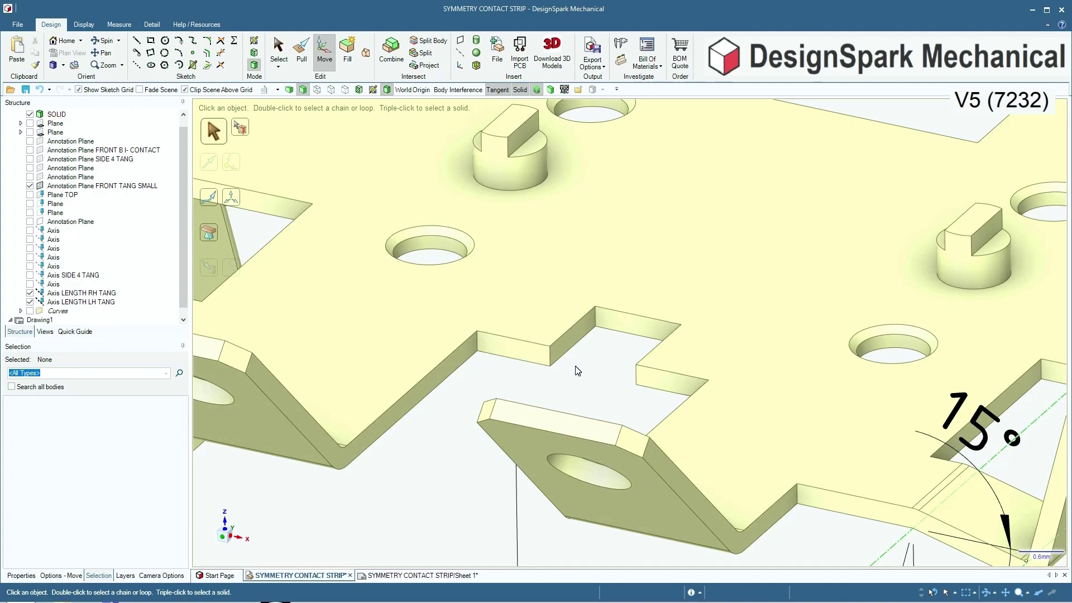
- Move the rear hole beside the right-hand stud along the strip's length in the negative X direction
scroll(575, 370, "down", 5)
scroll(576, 369, "up", 4)
scroll(577, 367, "down", 3)
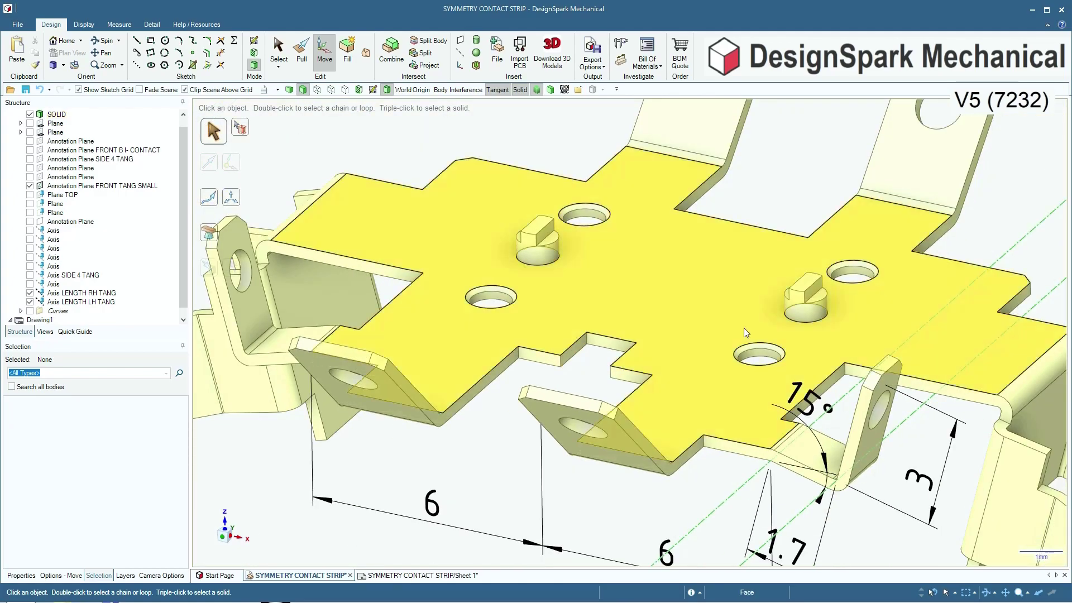
scroll(893, 279, "up", 5)
left_click(821, 265)
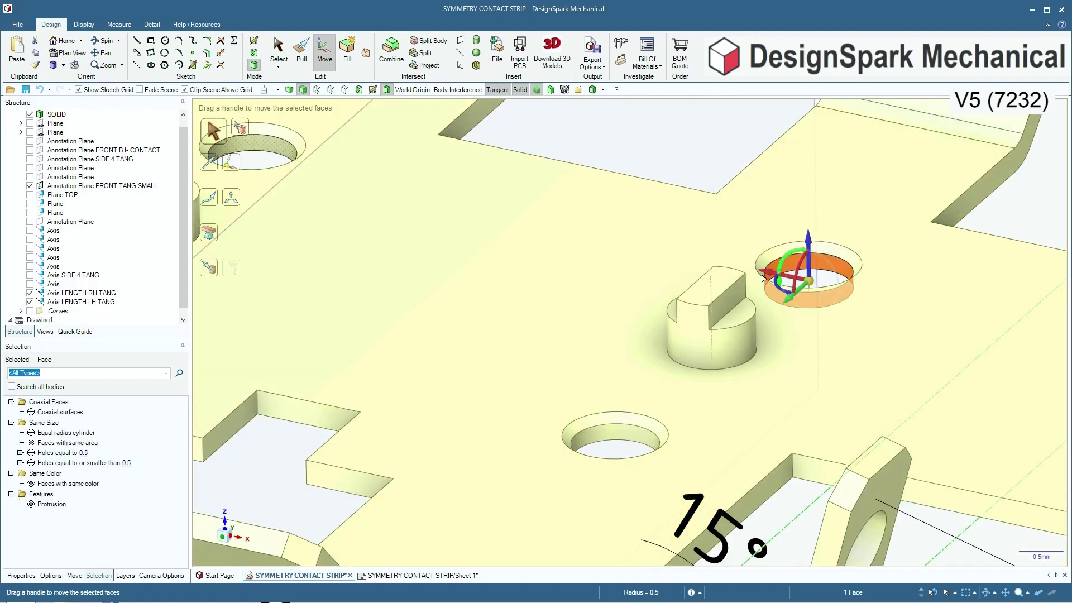
left_click_drag(770, 274, 686, 267)
left_click(666, 150)
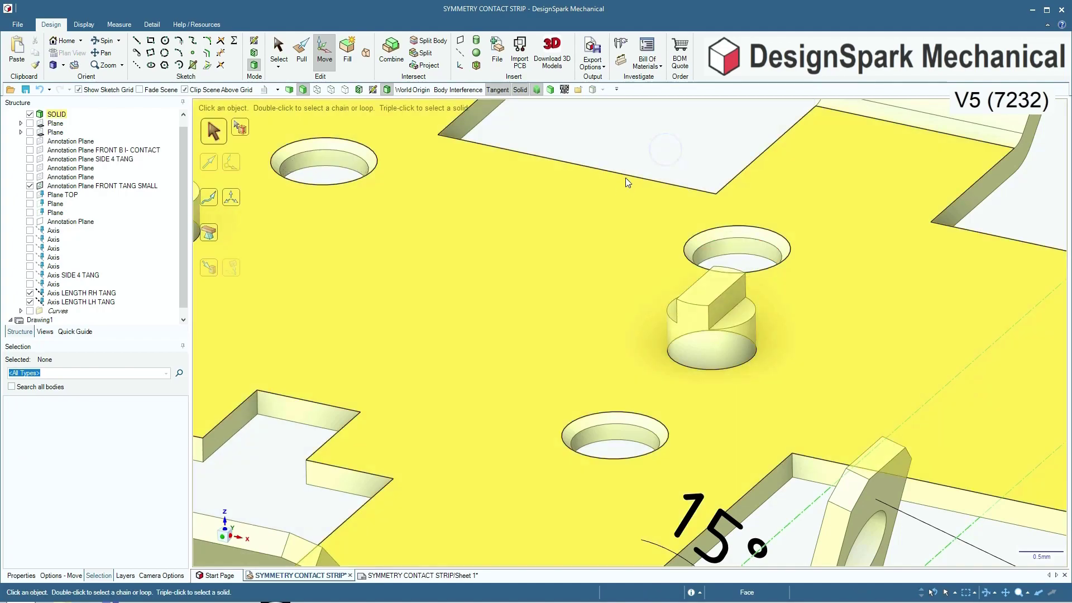
- Select the stepped notch's three parallel end faces together and move them about 0.3 mm further into the plate
scroll(597, 204, "down", 4)
scroll(472, 273, "up", 3)
scroll(468, 276, "up", 3)
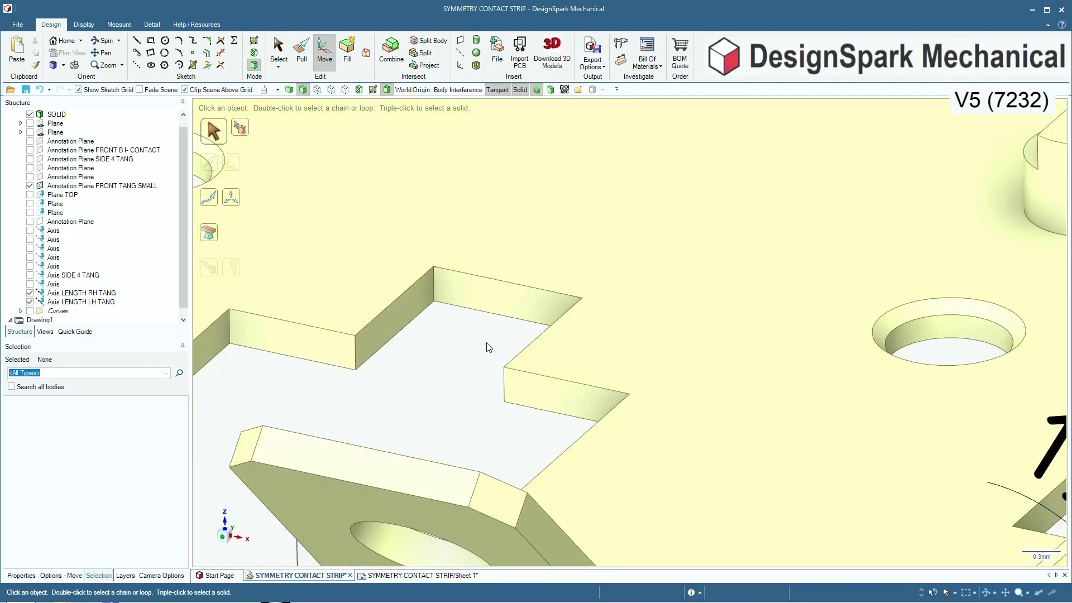
scroll(487, 344, "down", 2)
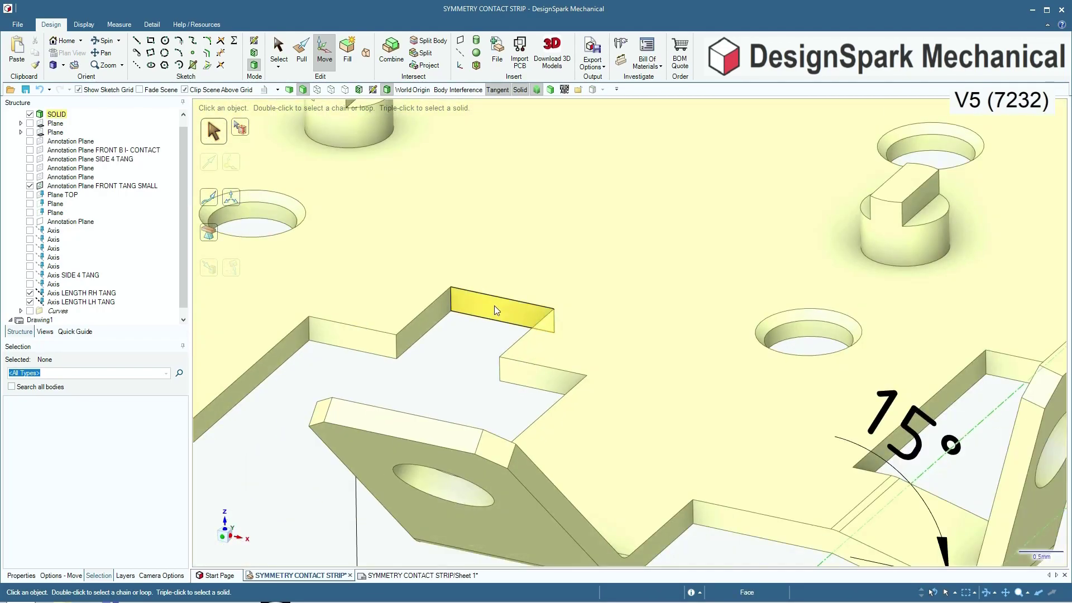
left_click(494, 306)
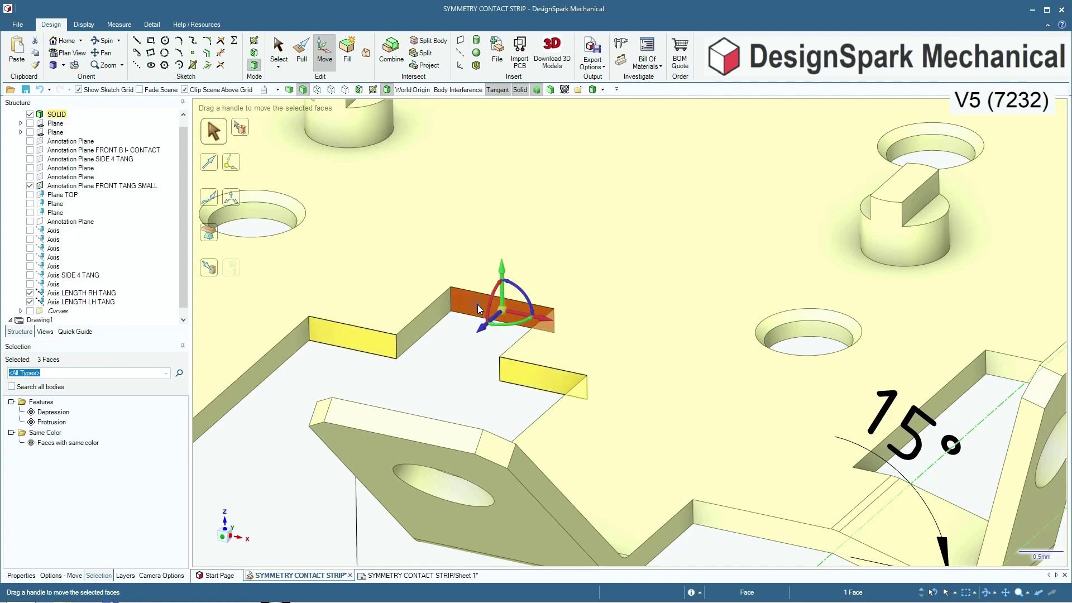
left_click(478, 309)
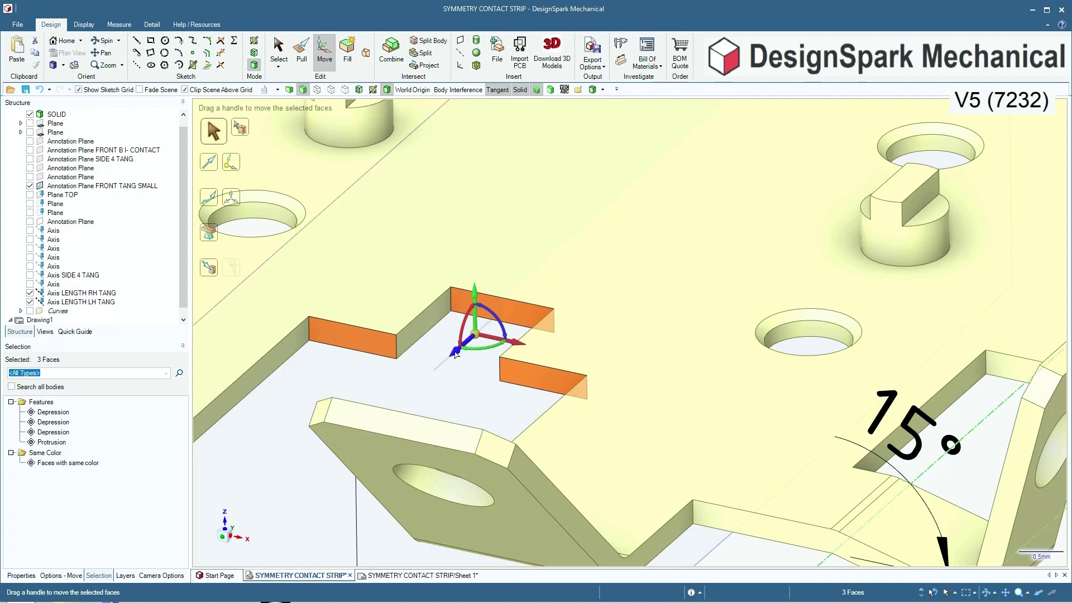
left_click_drag(455, 356, 450, 369)
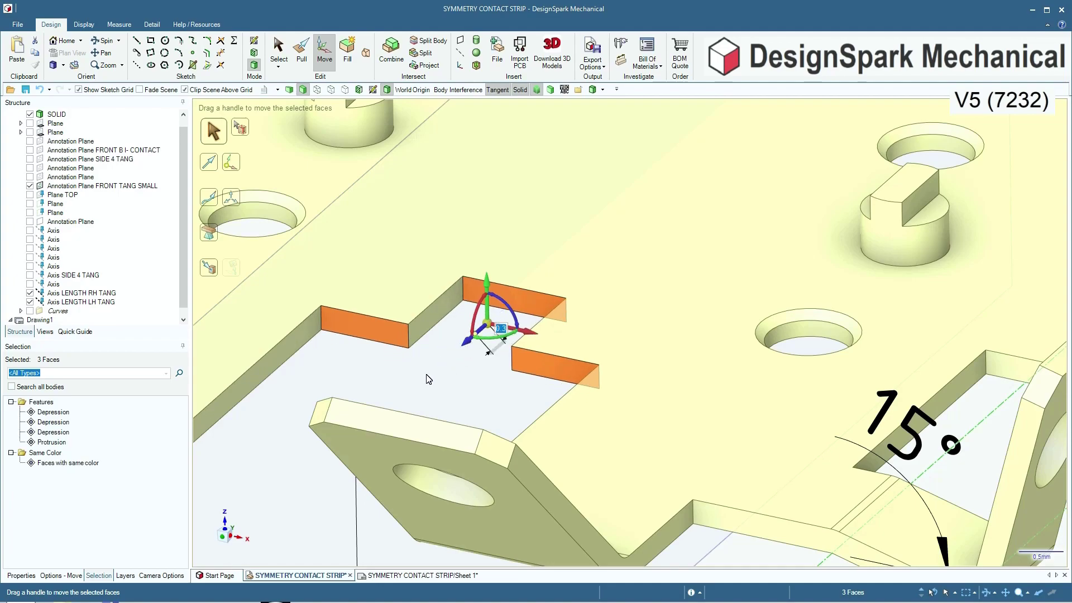
key("Escape")
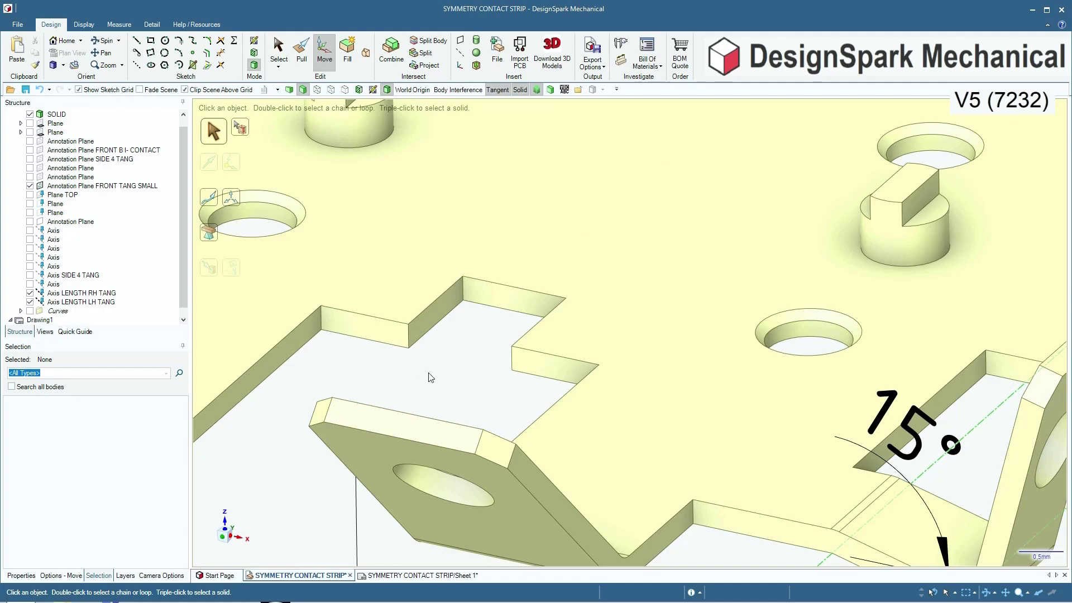
- Move only the innermost end face of the stepped notch deeper into the plate
left_click(506, 296)
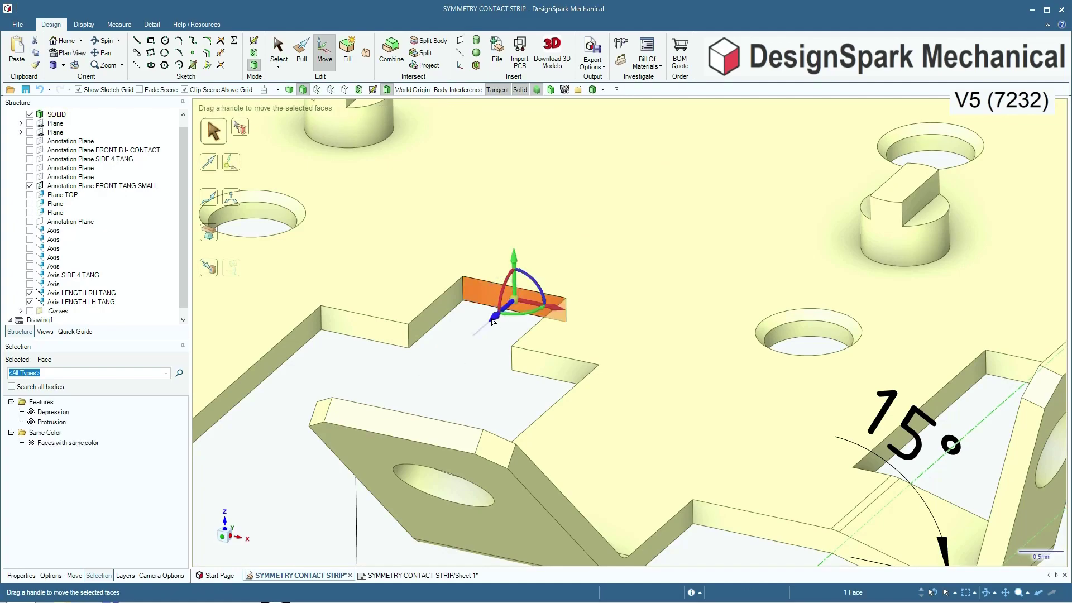
left_click_drag(493, 321, 472, 359)
key("Escape")
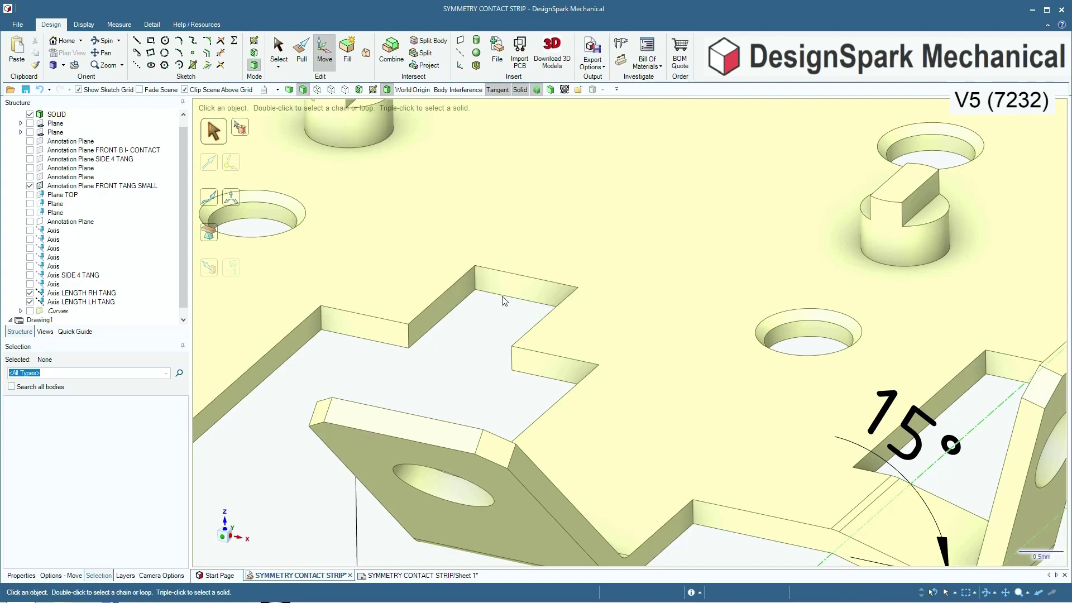
- Select all three parallel notch faces starting from the innermost one and move them outward toward the front tangs
left_click(506, 291)
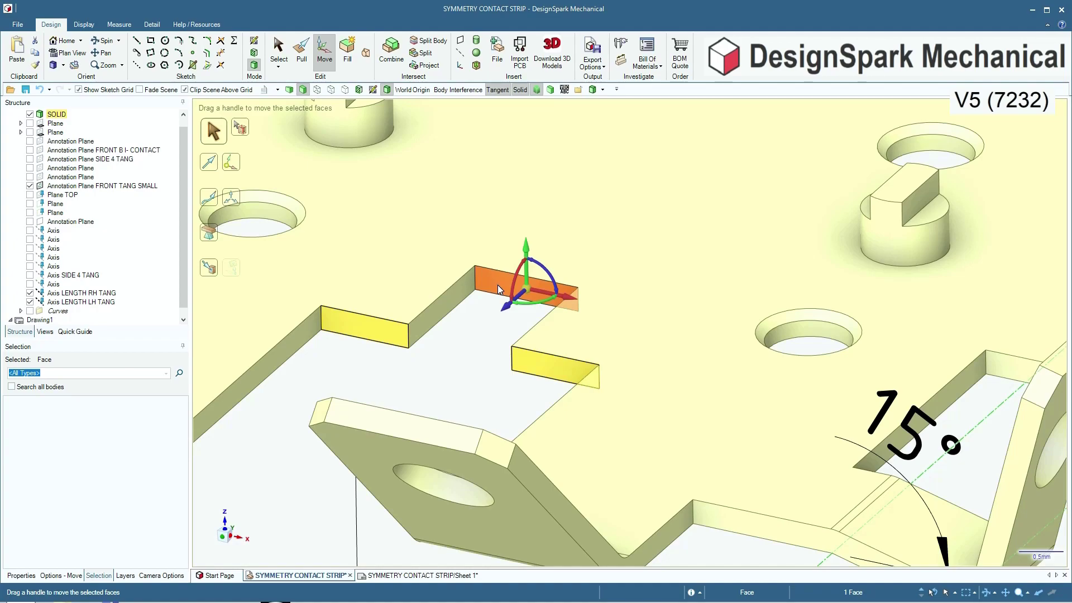
double_click(498, 290)
left_click_drag(473, 338, 442, 391)
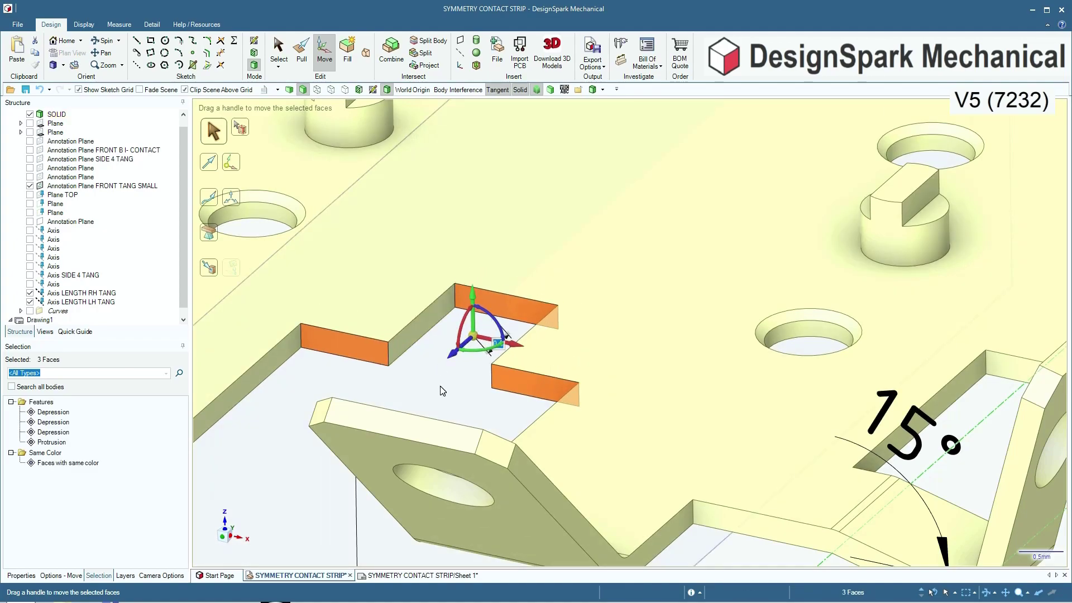
left_click(441, 386)
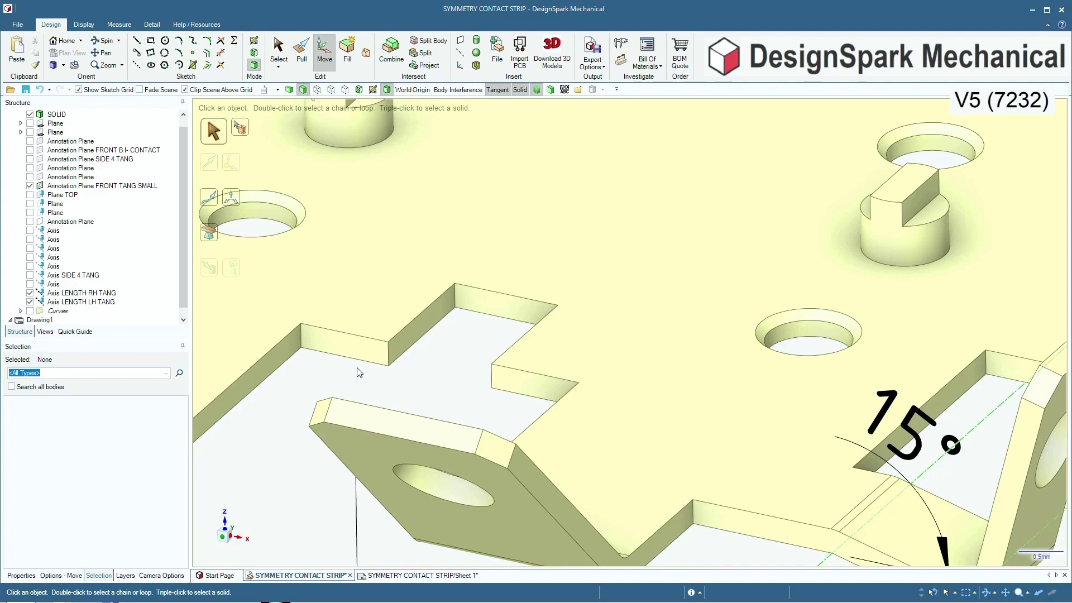
- Select the three parallel notch faces starting from the left-hand one and move them back inward into the plate
left_click(351, 345)
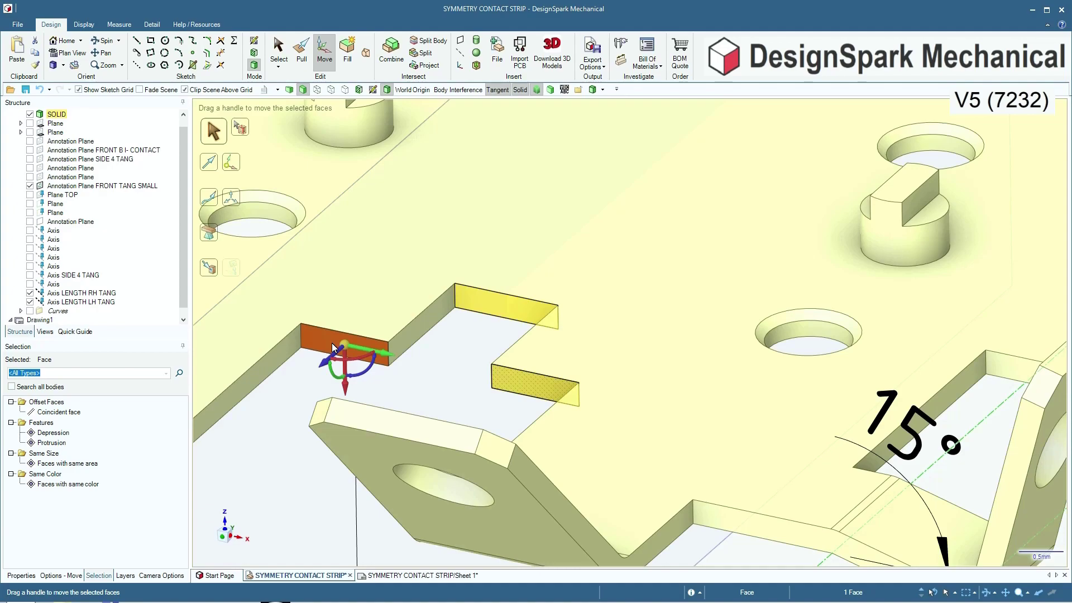
double_click(332, 348)
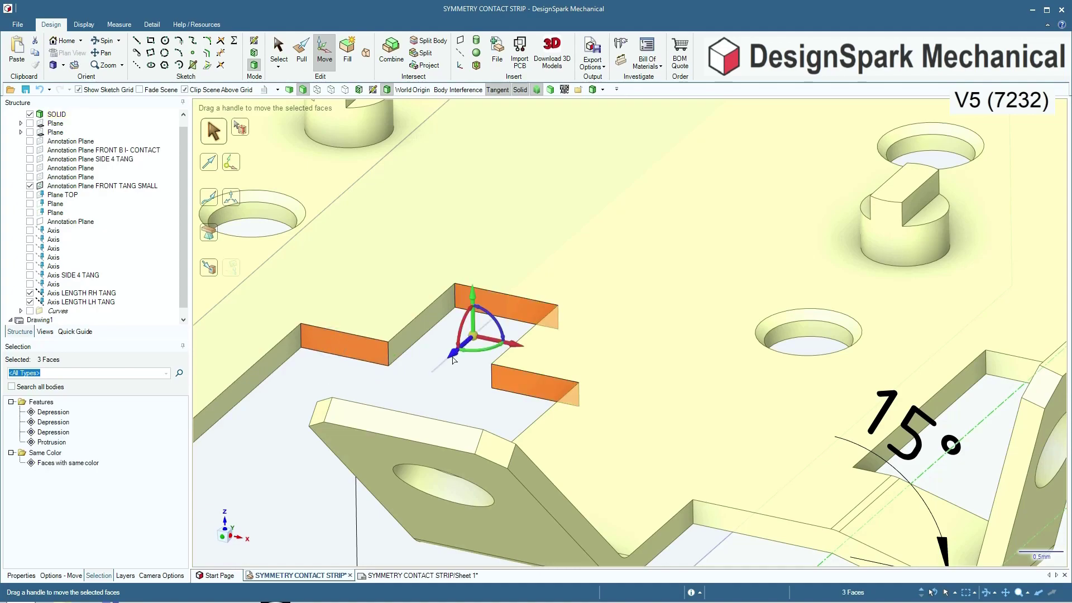
left_click_drag(453, 356, 480, 329)
key("Escape")
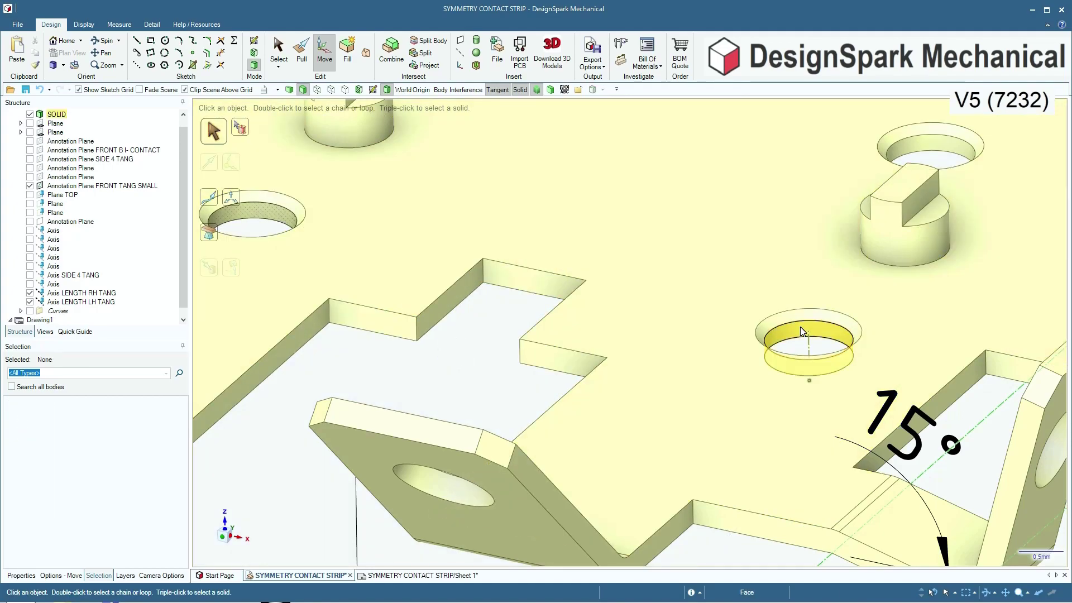
- Select the inner face of the right-hand front round hole and move it along the strip toward the stepped notch
left_click(803, 334)
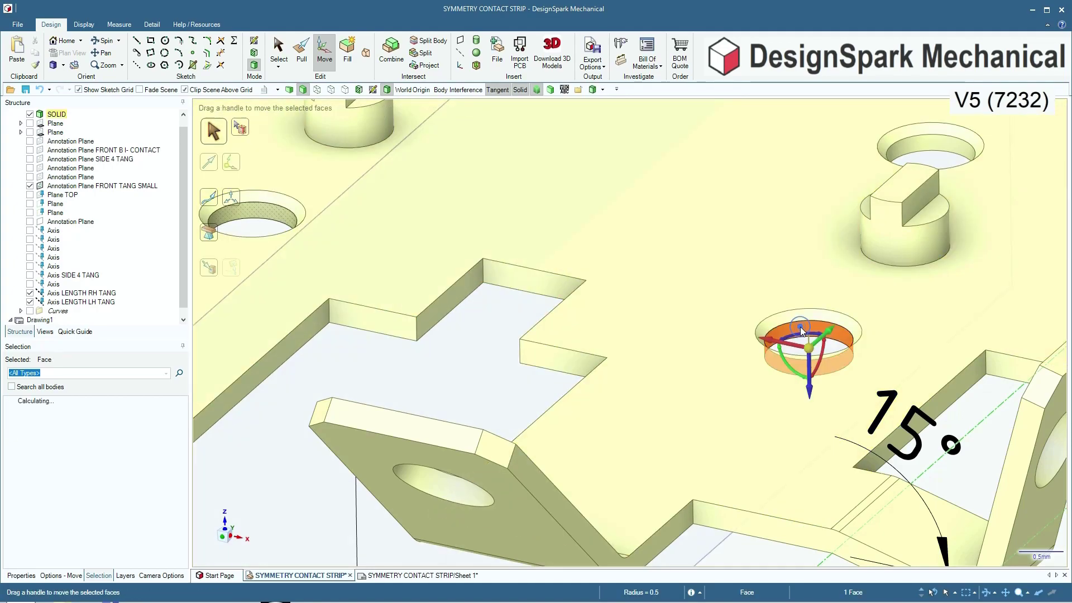
scroll(786, 347, "down", 3)
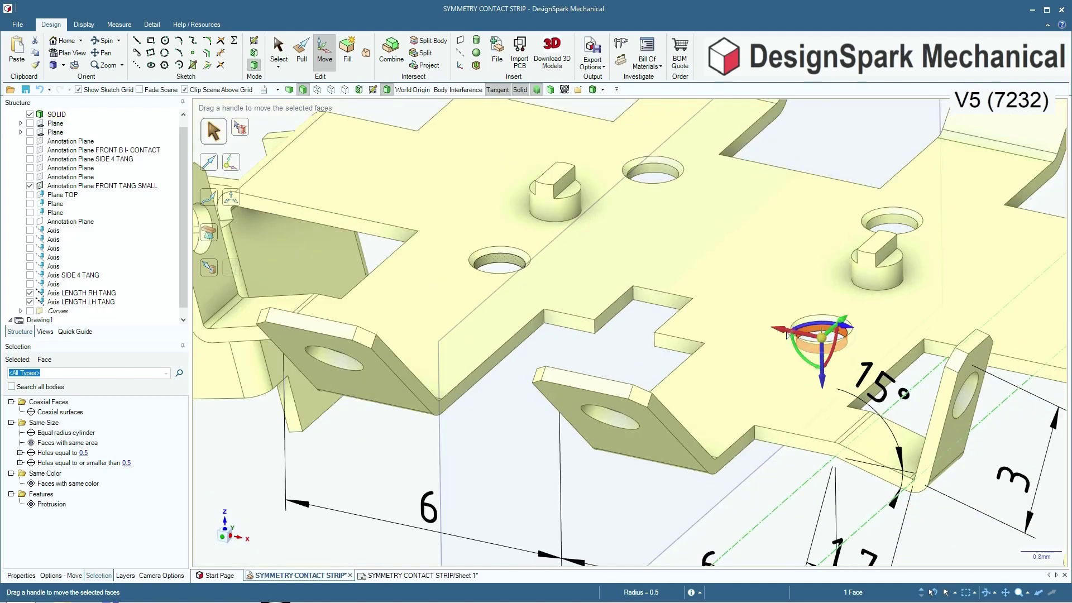
left_click_drag(781, 332, 607, 349)
left_click(606, 343)
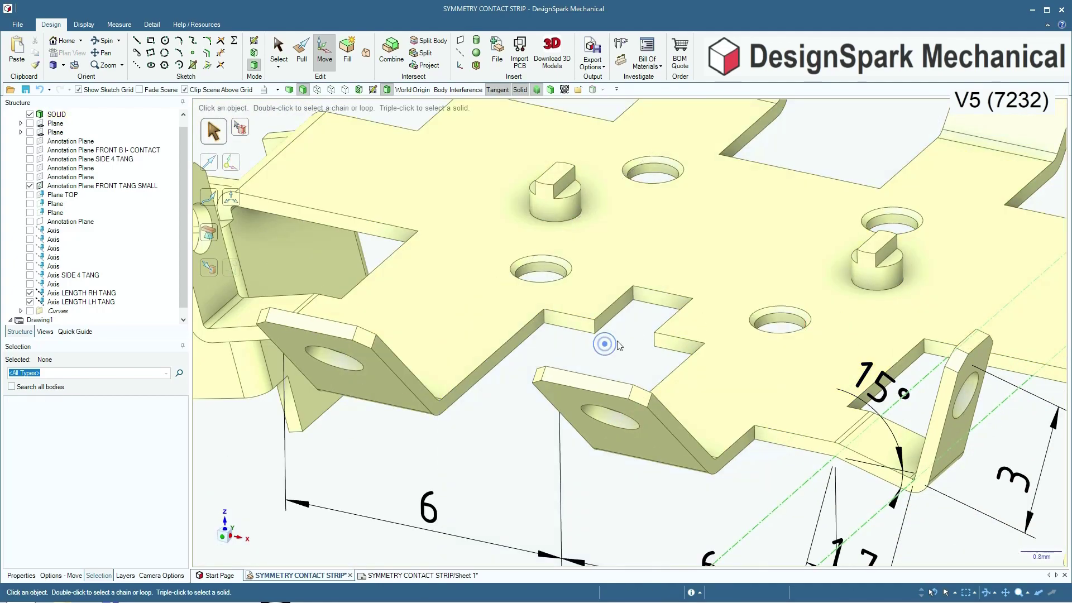
- Select the stepped notch's innermost end face, extend the selection to all three parallel faces and move them slightly outward toward the front tangs
left_click(661, 298)
left_click_drag(642, 320, 624, 314)
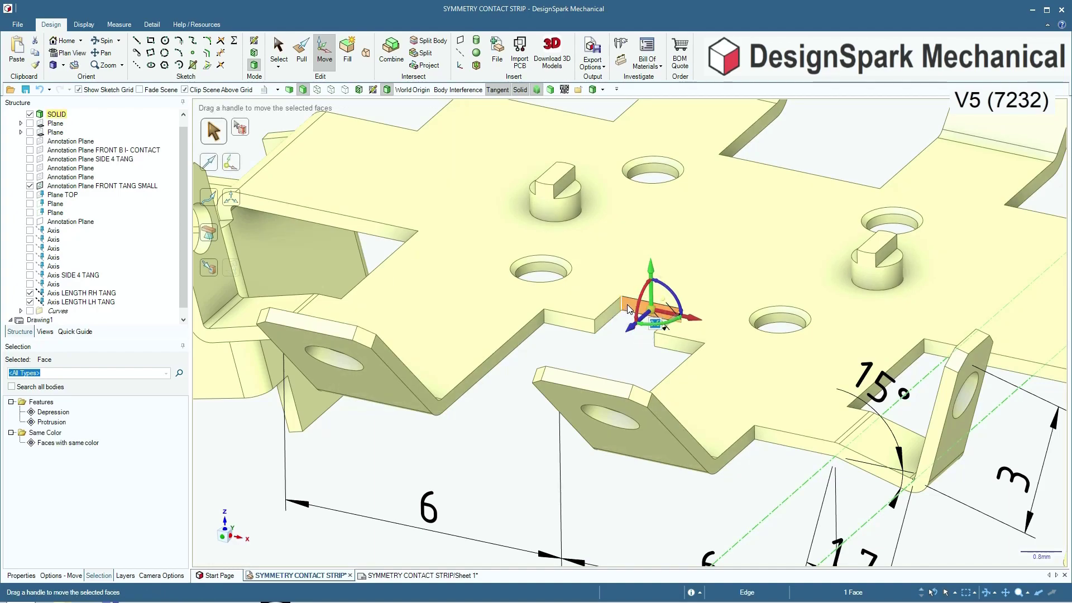
left_click(630, 308)
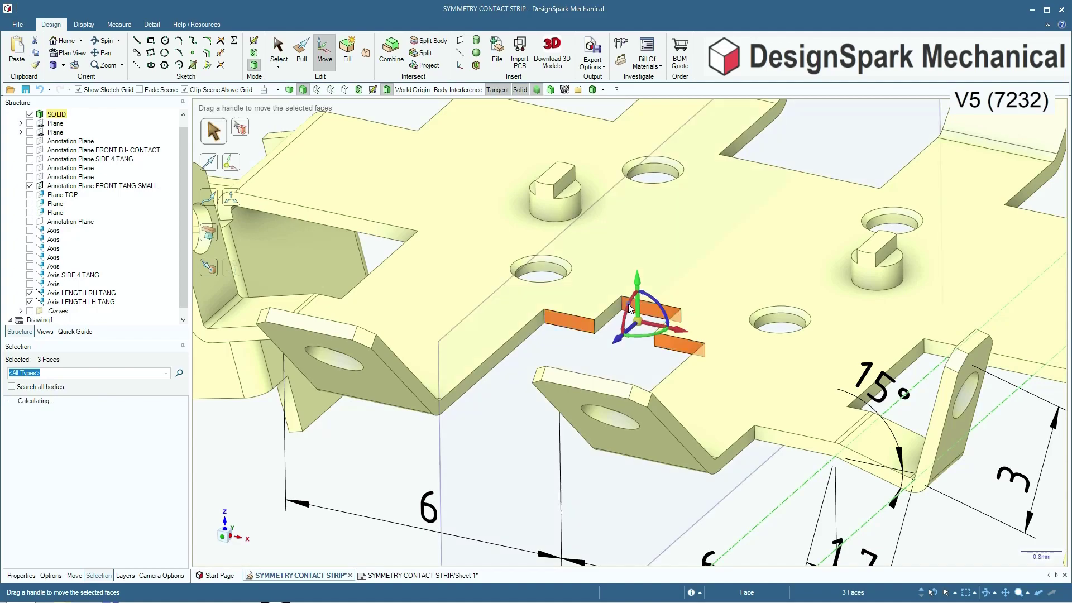
left_click_drag(617, 341, 609, 351)
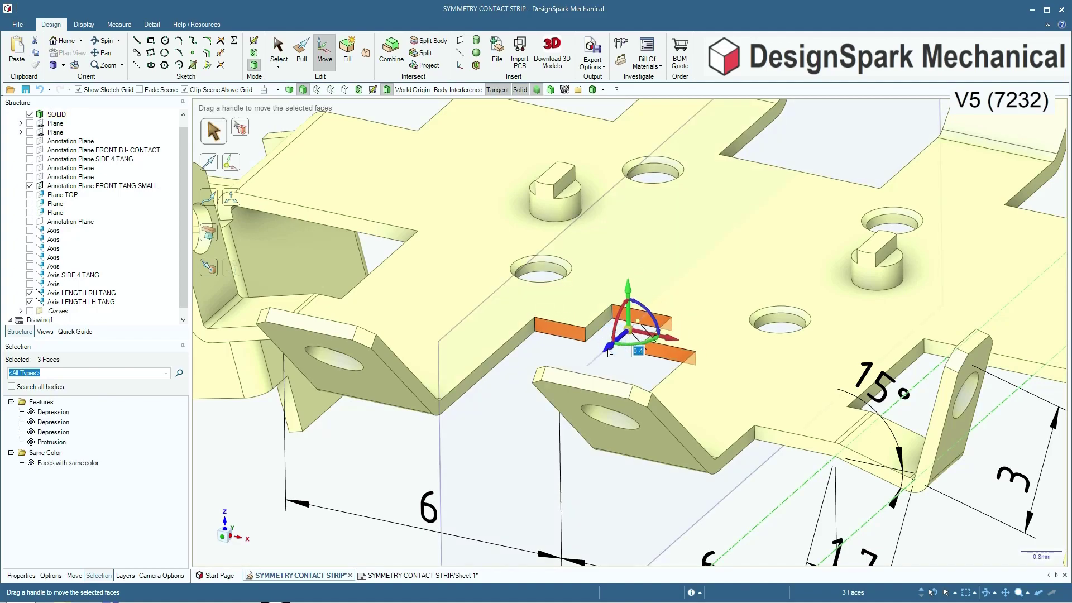
left_click(580, 351)
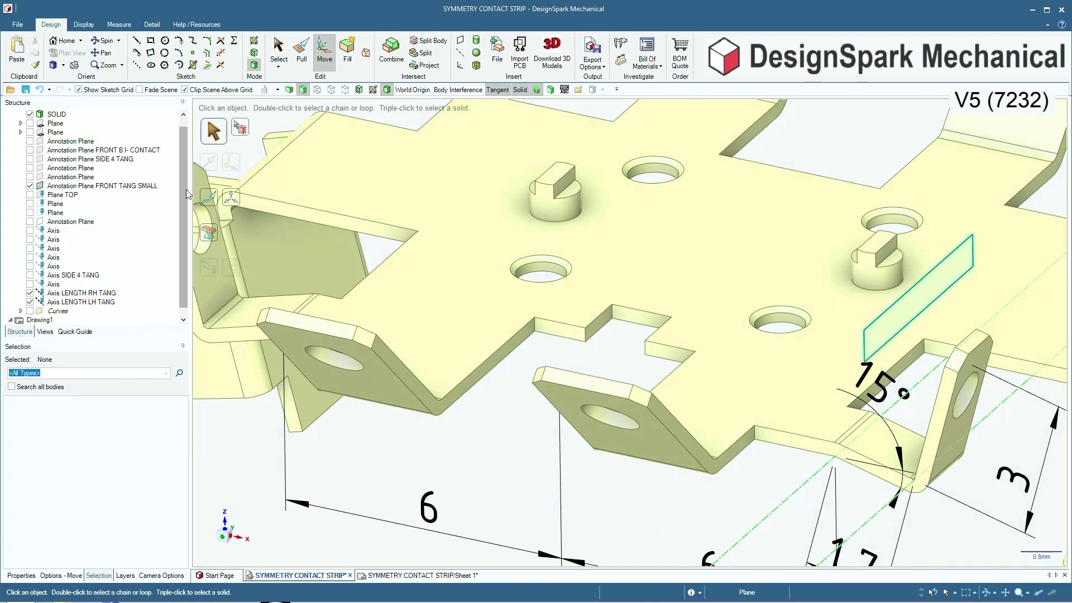
- Select all faces of the right-hand side contact as one protrusion and move them outward along the strip's length
scroll(185, 193, "up", 1)
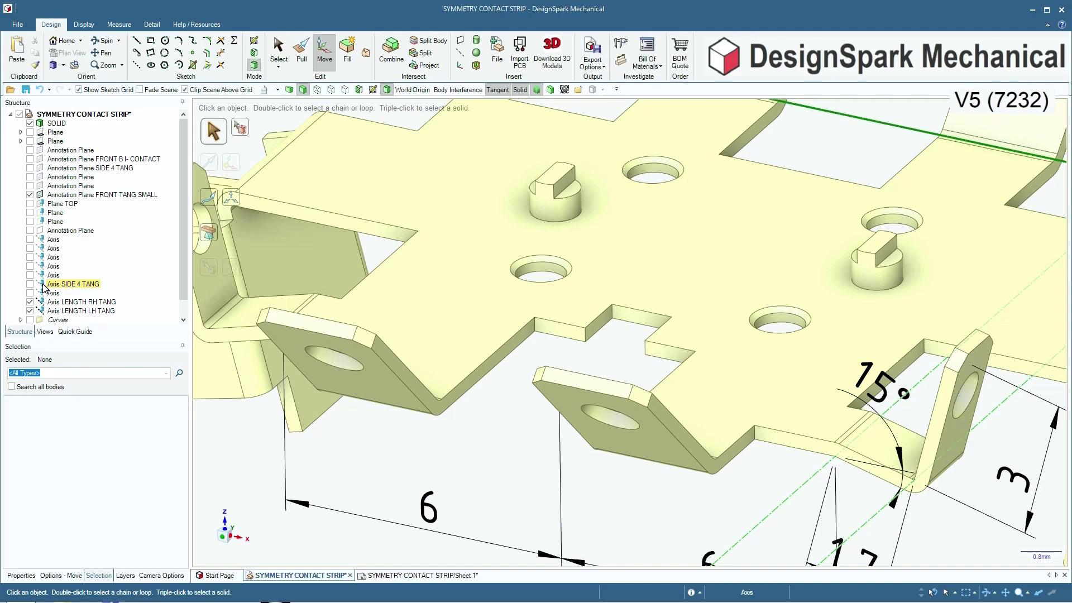
scroll(611, 338, "up", 3)
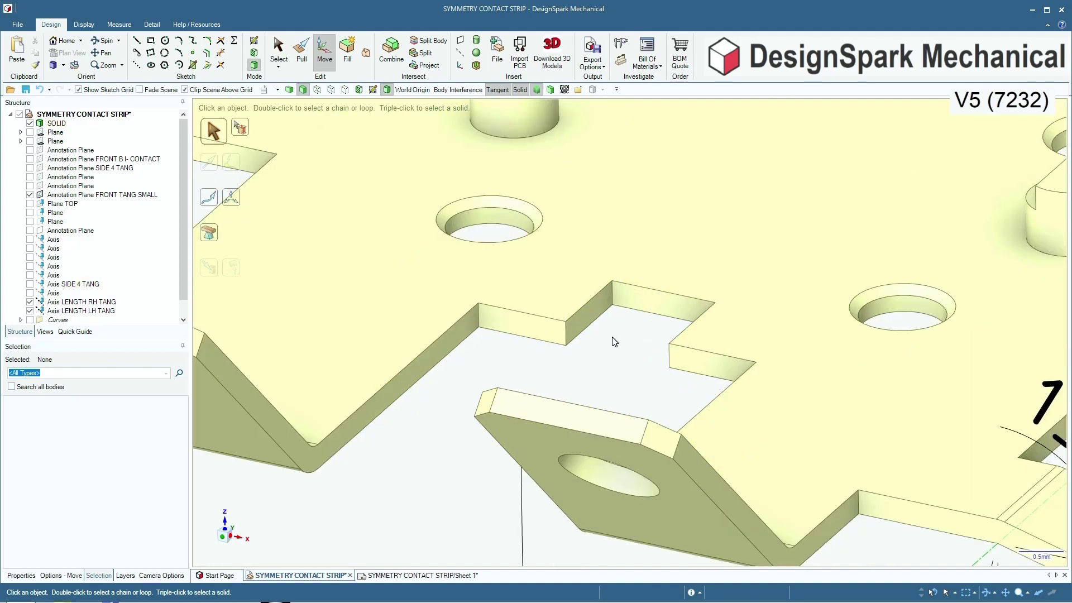
scroll(615, 341, "down", 1)
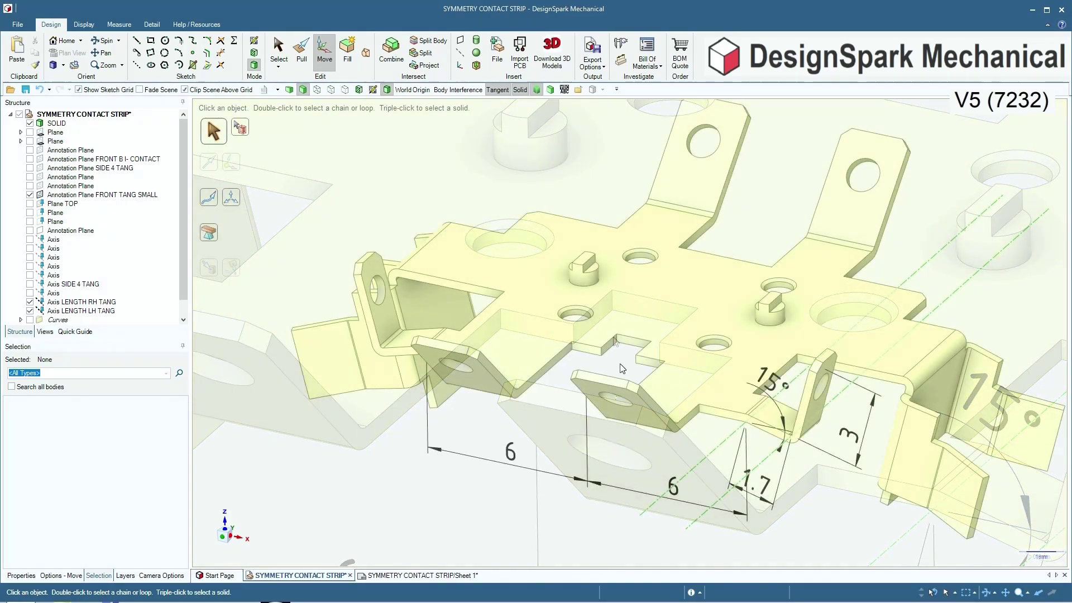
scroll(622, 366, "down", 2)
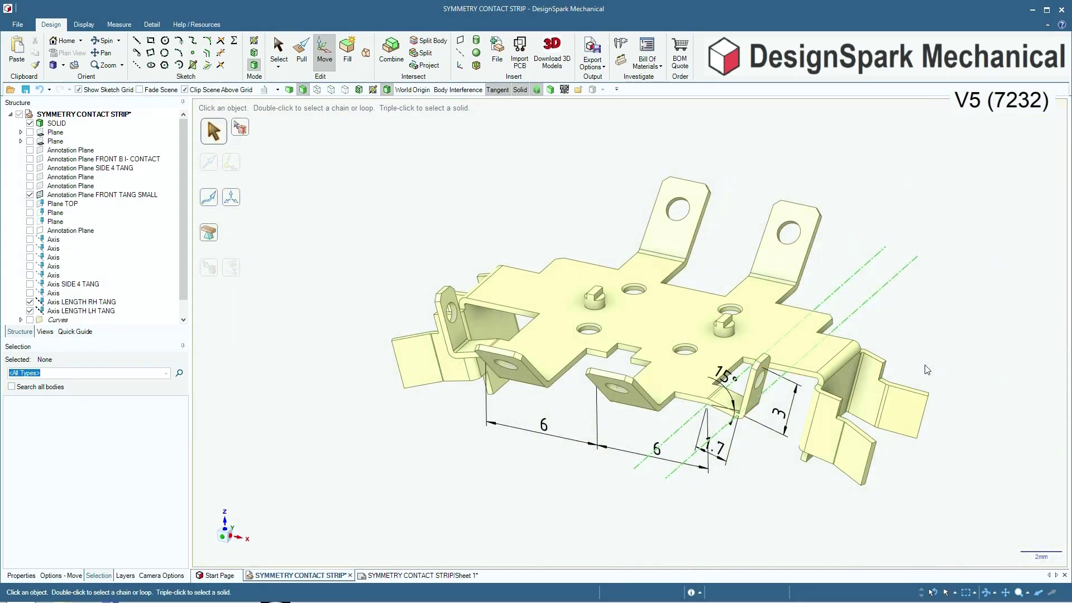
scroll(927, 370, "up", 3)
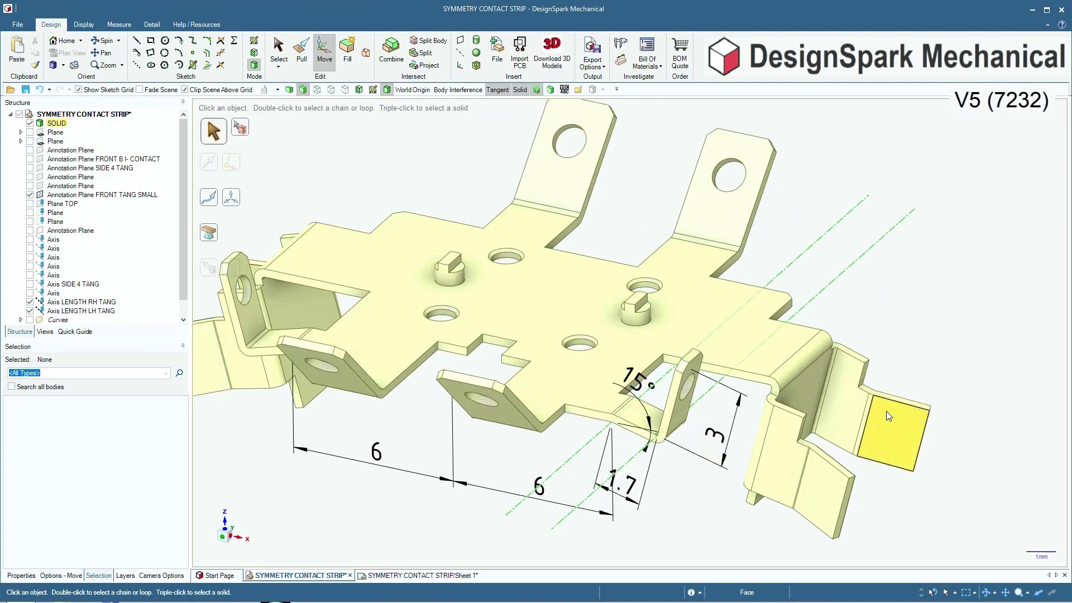
scroll(890, 429, "down", 1)
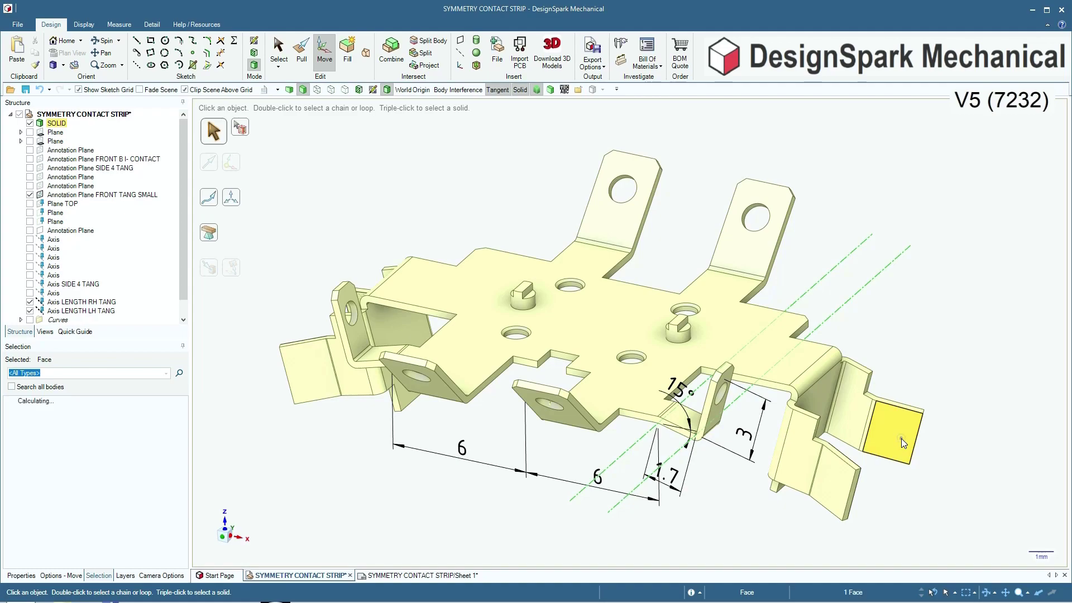
left_click(901, 438)
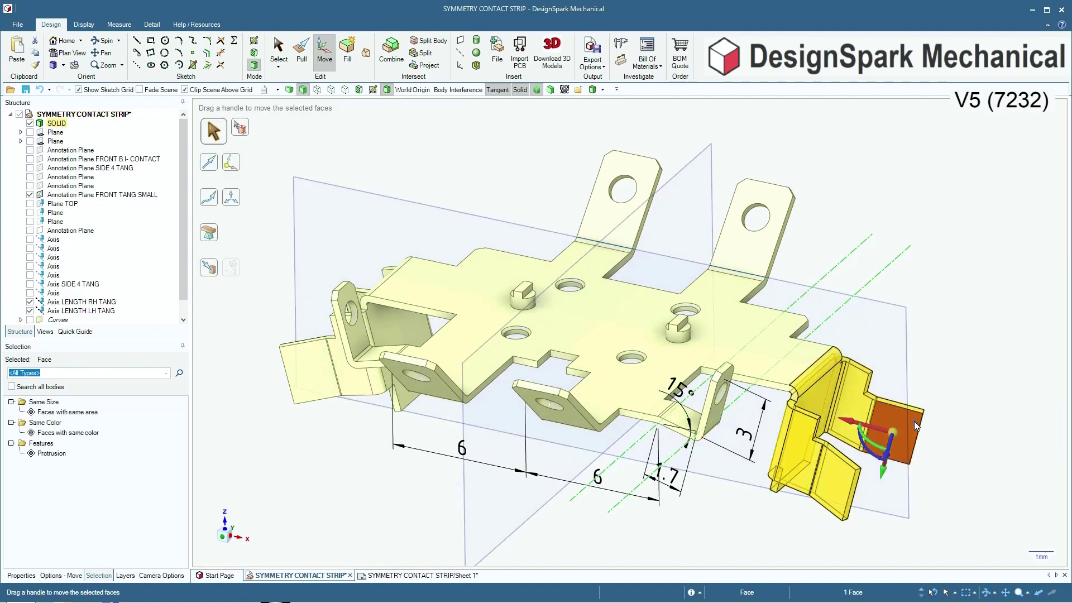
double_click(914, 421)
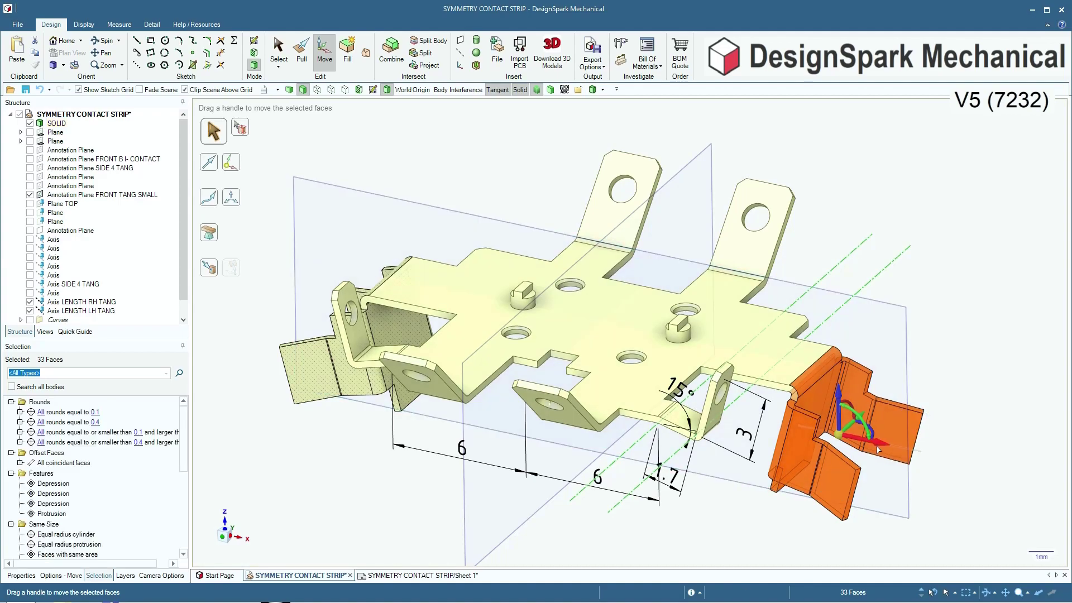
left_click_drag(882, 447, 916, 454)
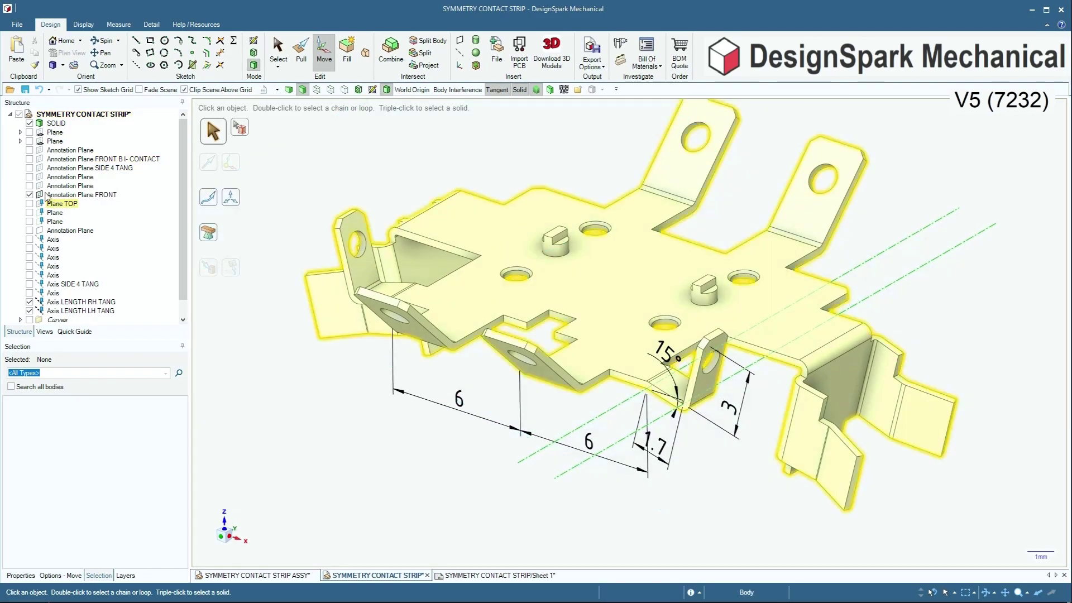
- Toggle the visibility of the whole SYMMETRY CONTACT STRIP part, ending with all its planes, axes, curves and dimensions shown
left_click(19, 115)
left_click(19, 114)
left_click(21, 115)
left_click(19, 114)
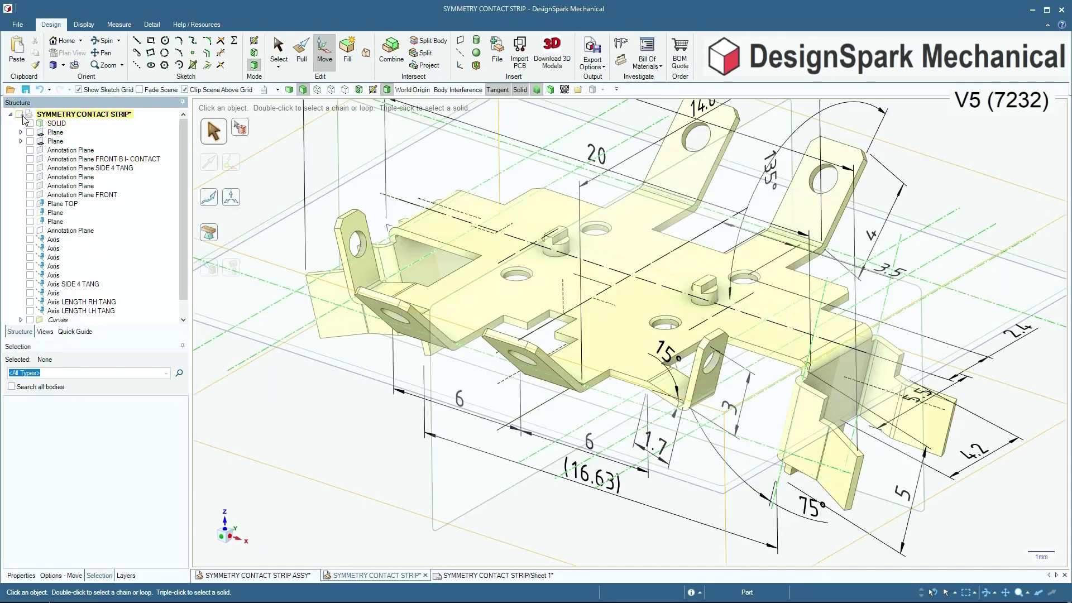
scroll(394, 461, "down", 2)
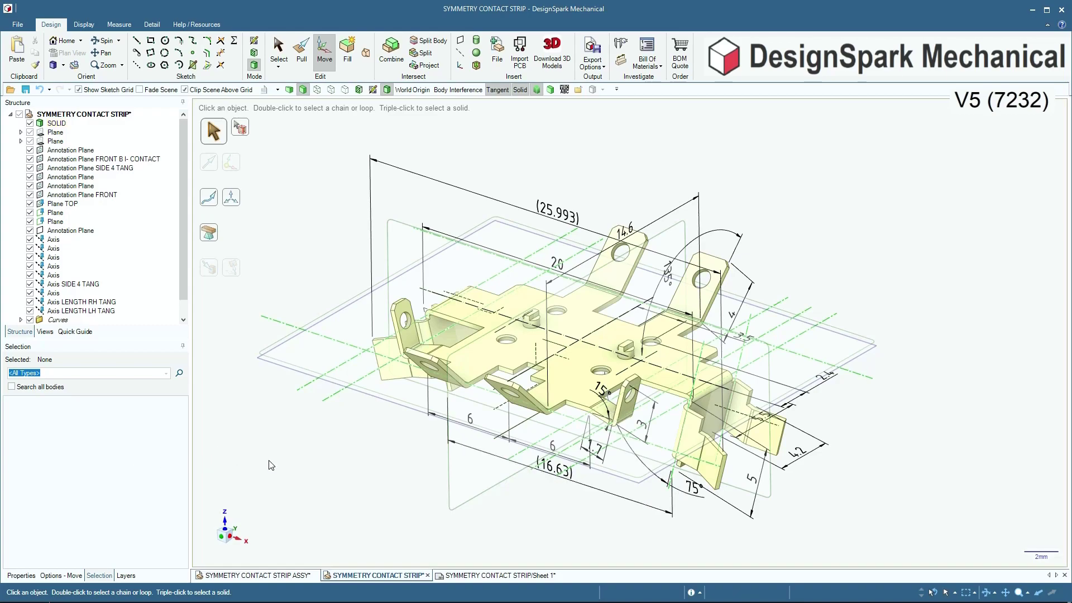
- Open the saved views list and display the FRONT BI - CONTACT and TOP views with their dimensions
left_click(45, 332)
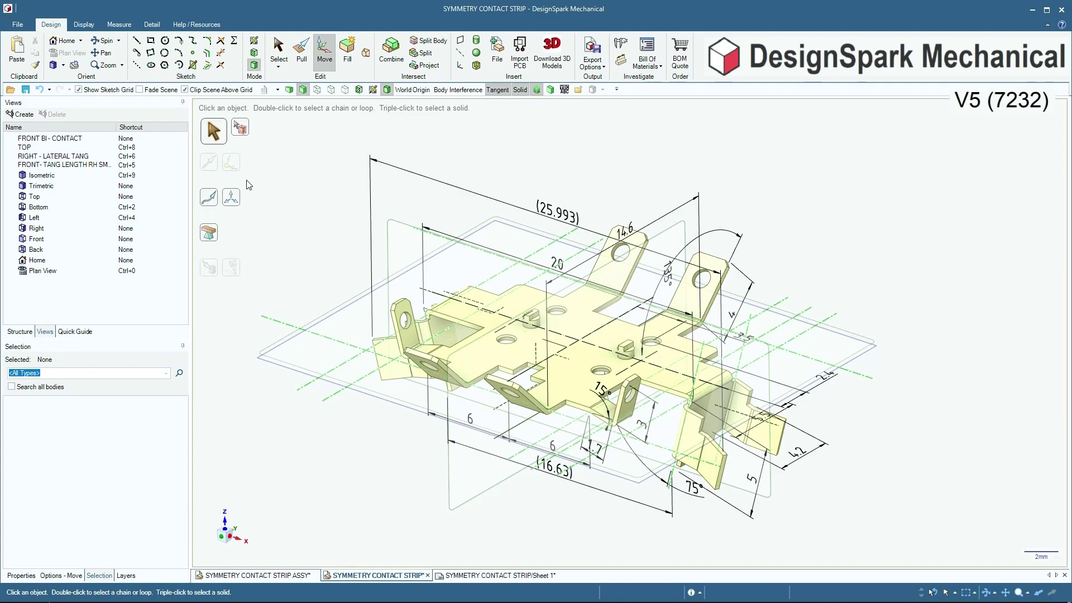
key("Escape")
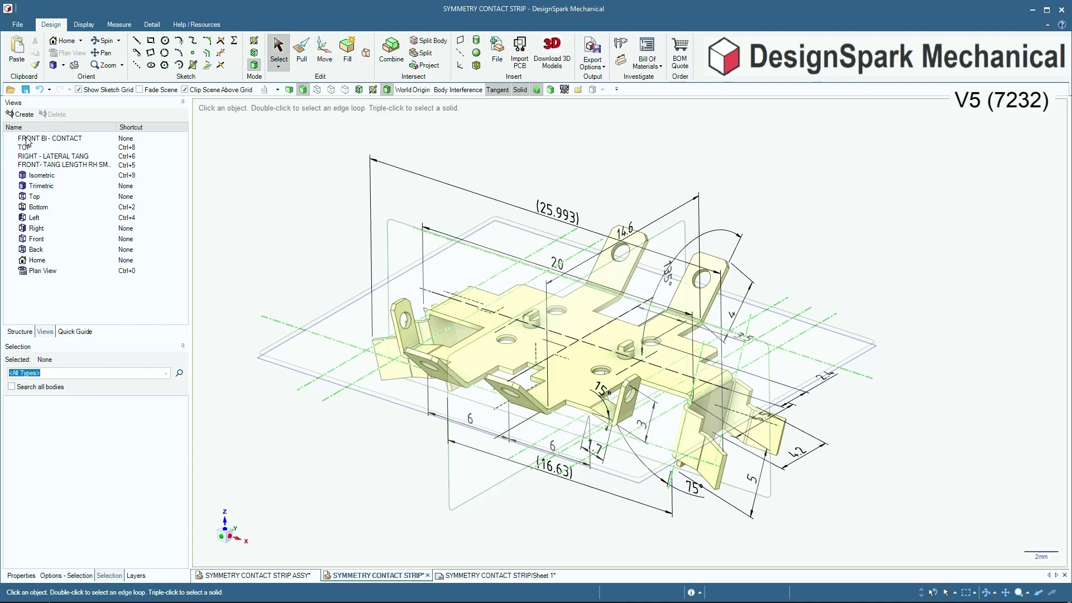
double_click(27, 142)
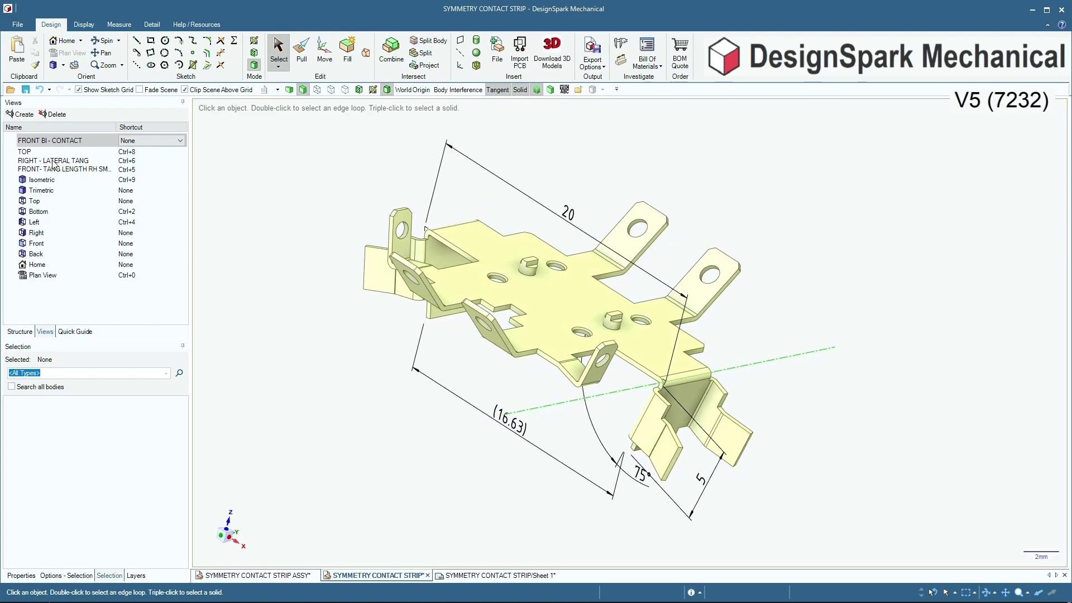
left_click(26, 152)
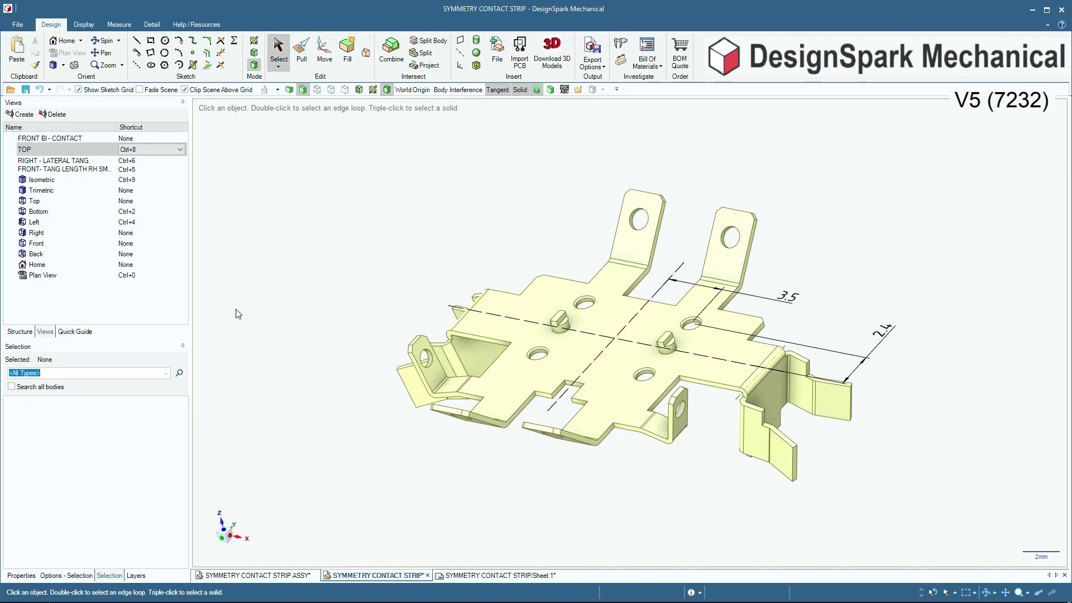
left_click(637, 303)
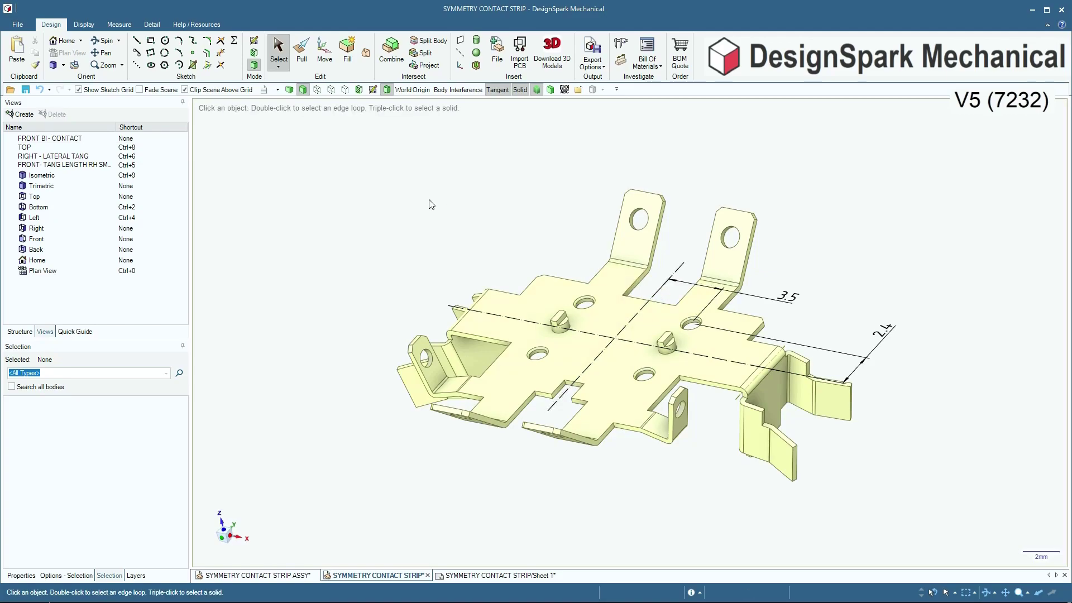
- Display the RIGHT - LATERAL TANG view and examine the rear tang's bend, its axes and its dimensions up close
double_click(32, 158)
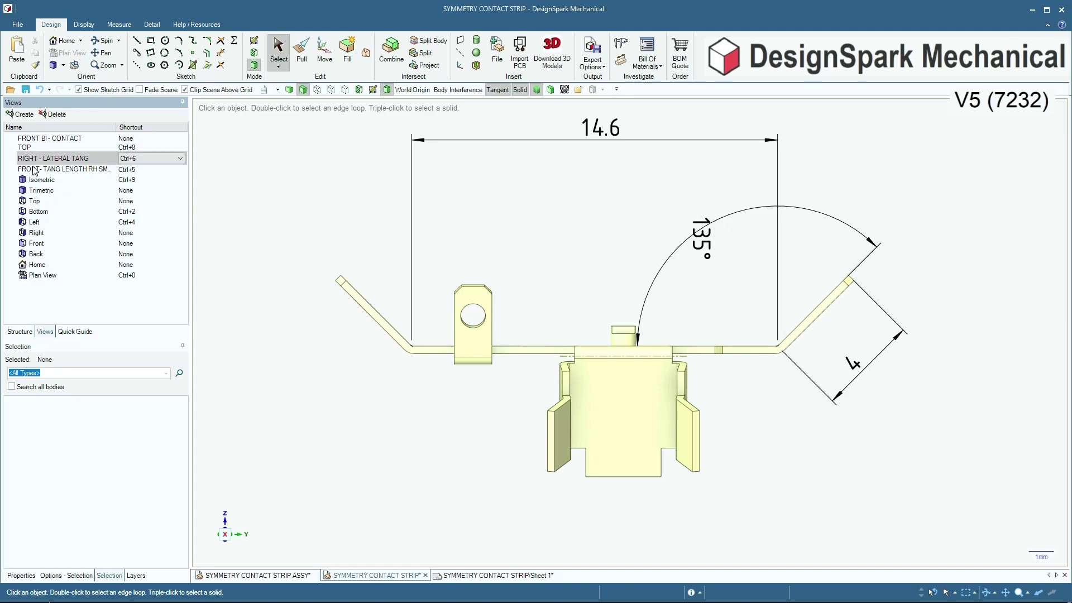
middle_click_drag(414, 418, 416, 419)
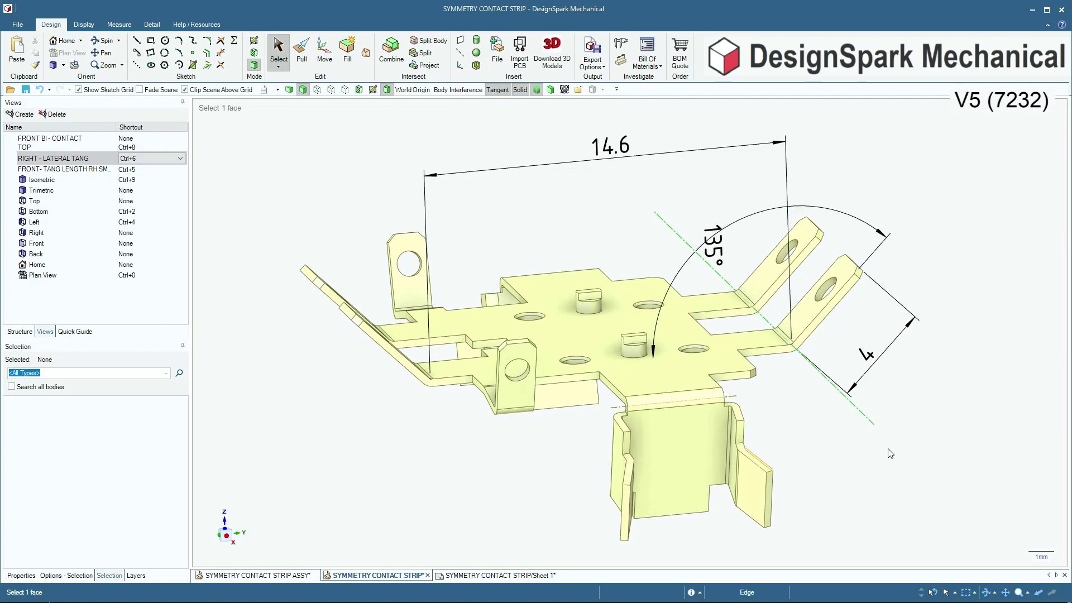
scroll(664, 469, "up", 5)
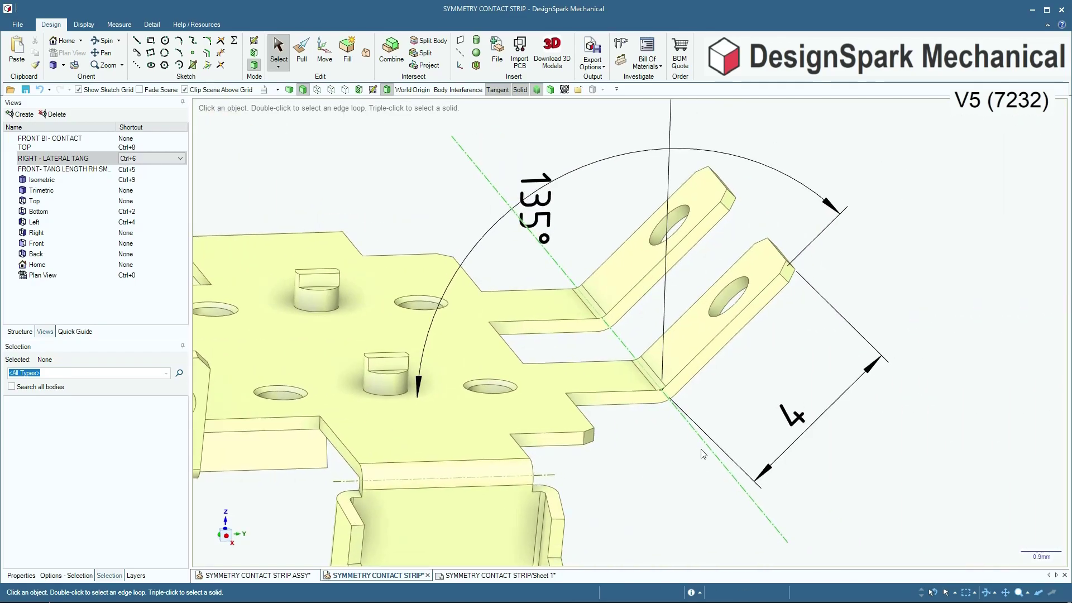
scroll(701, 453, "up", 6)
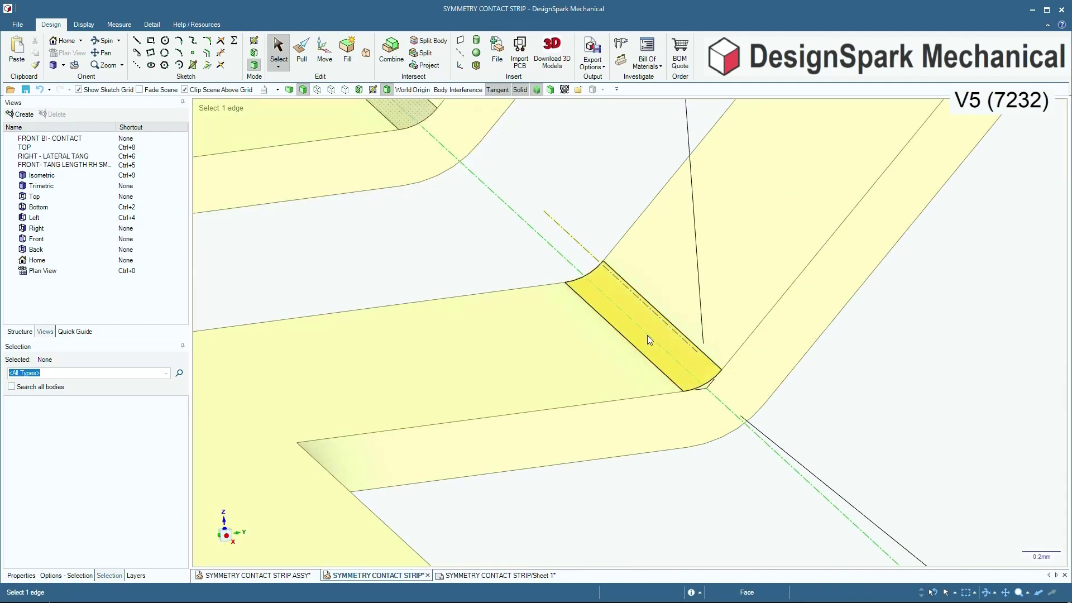
middle_click_drag(643, 335, 546, 191)
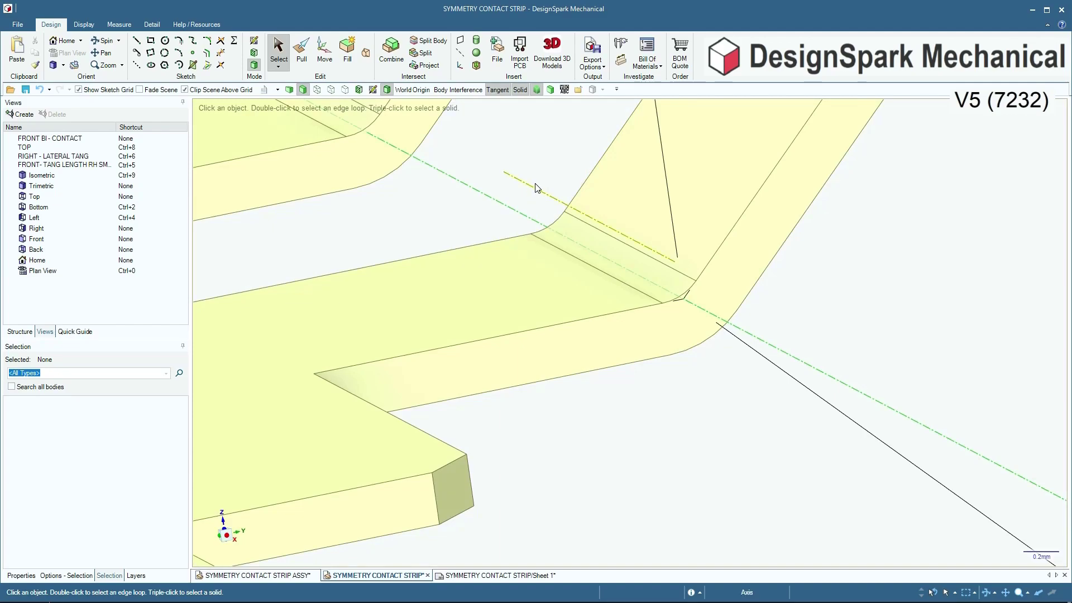
scroll(768, 447, "down", 3)
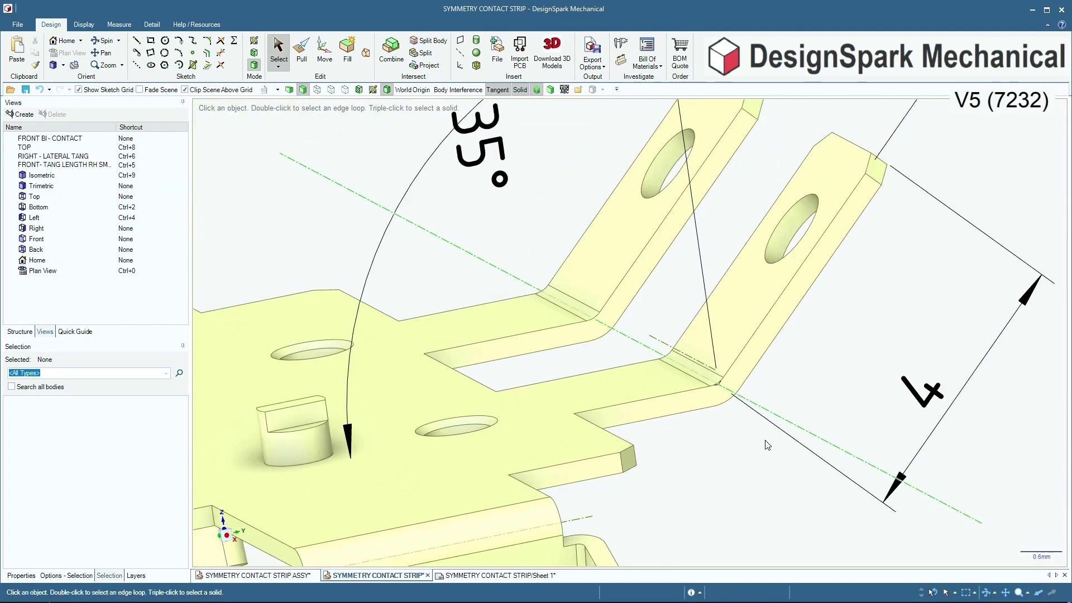
scroll(767, 445, "down", 4)
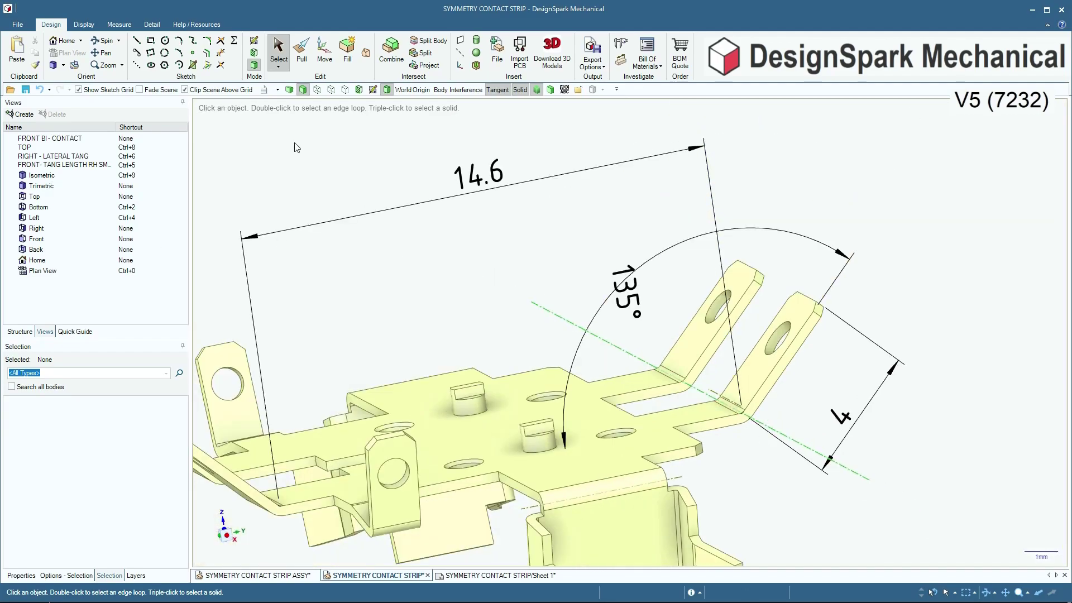
scroll(569, 165, "down", 3)
scroll(235, 151, "up", 2)
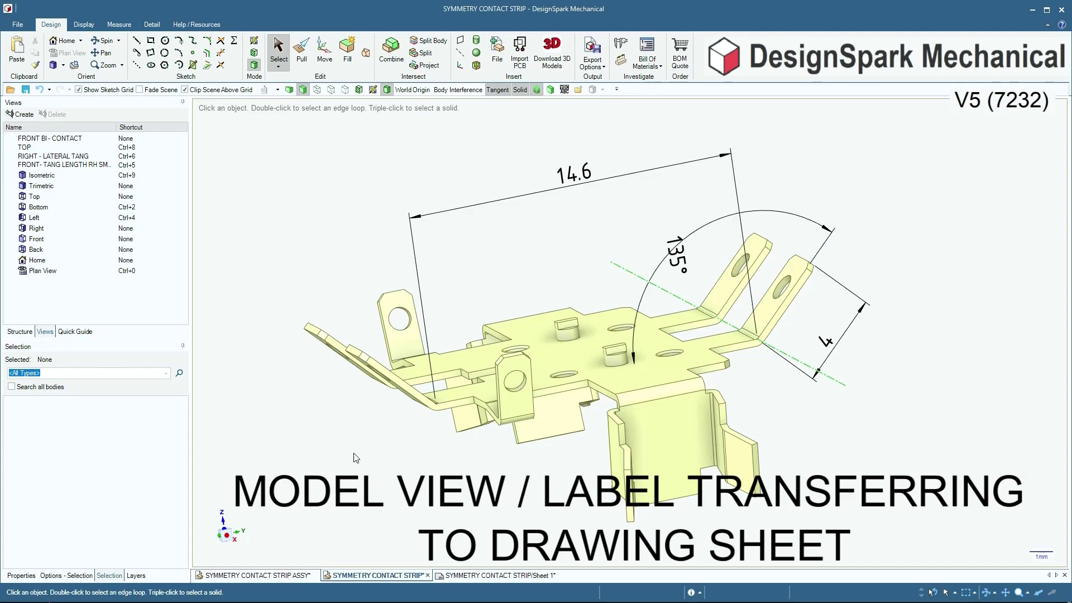
- Switch to the SYMMETRY CONTACT STRIP Sheet 1 drawing and show the FRONT TANG annotation plane's dimensions in the FRONT BI - CONTACT view
mouse_move(492, 578)
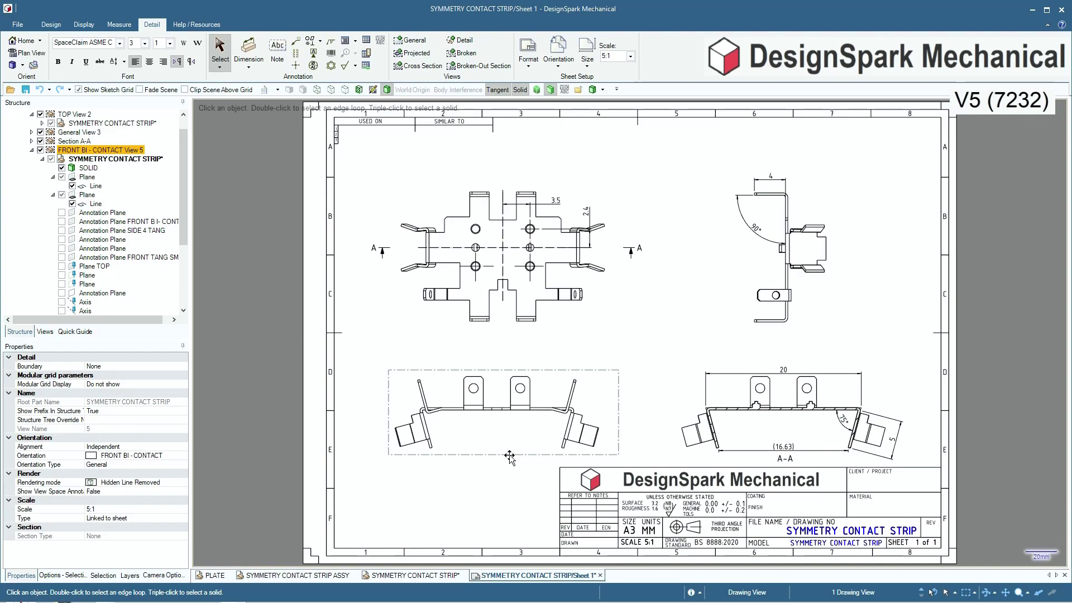
left_click(504, 483)
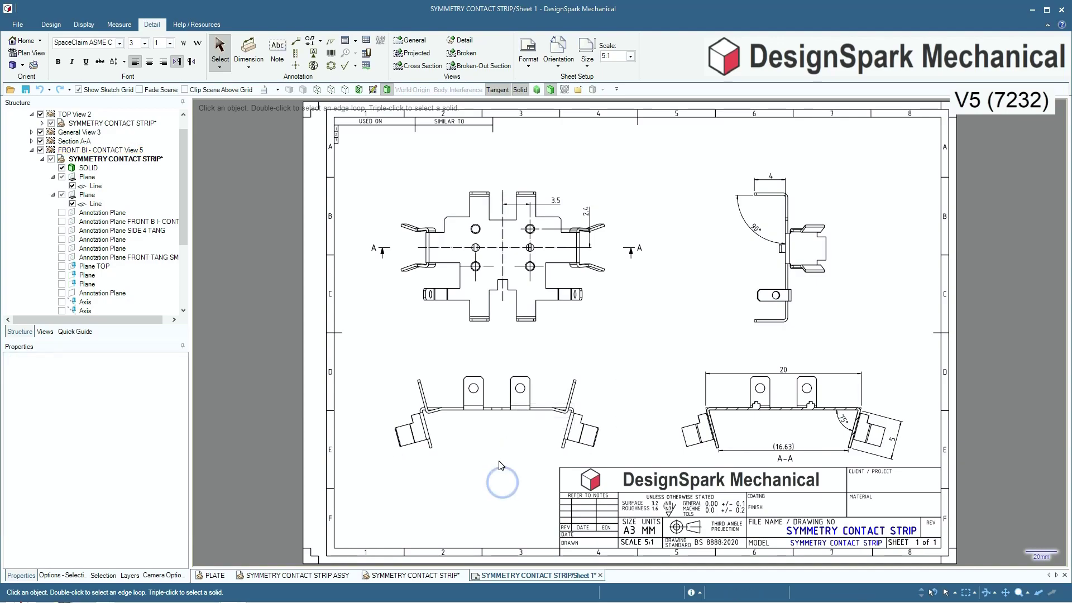
left_click(501, 455)
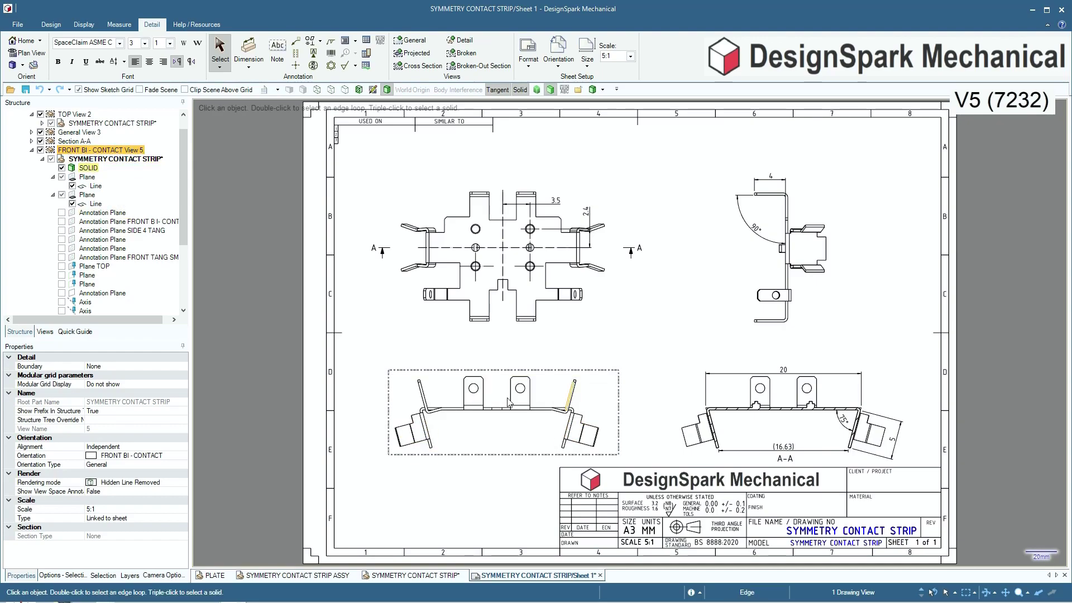
left_click(149, 262)
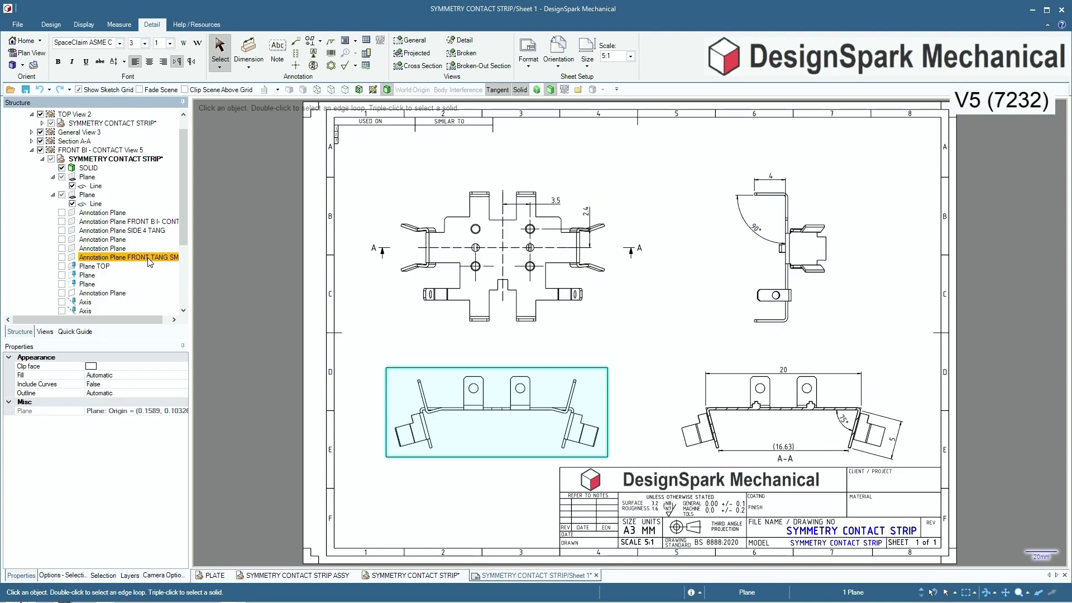
right_click(149, 262)
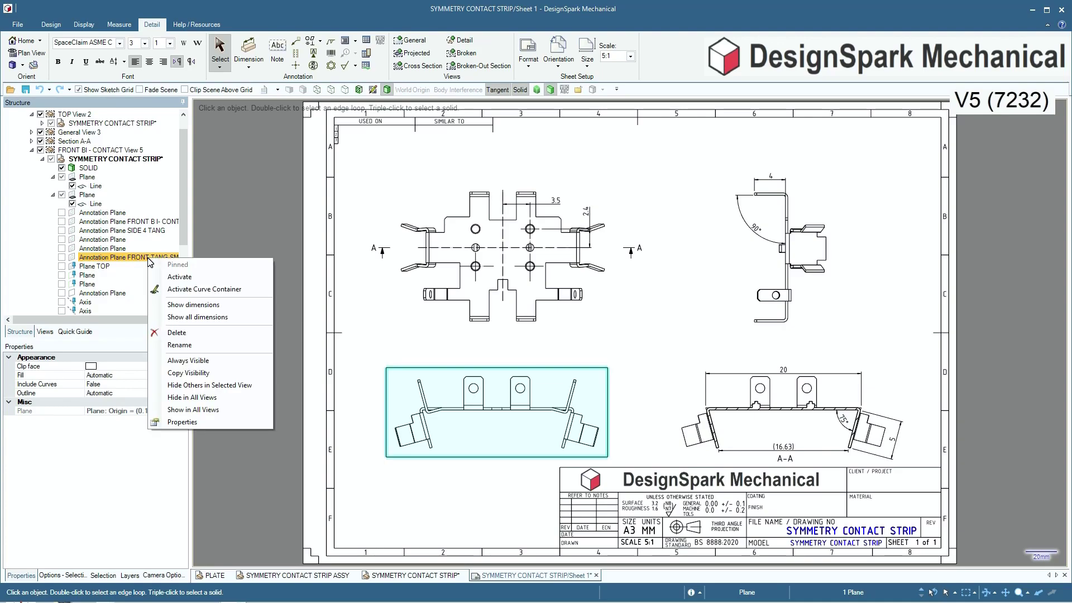
left_click(227, 305)
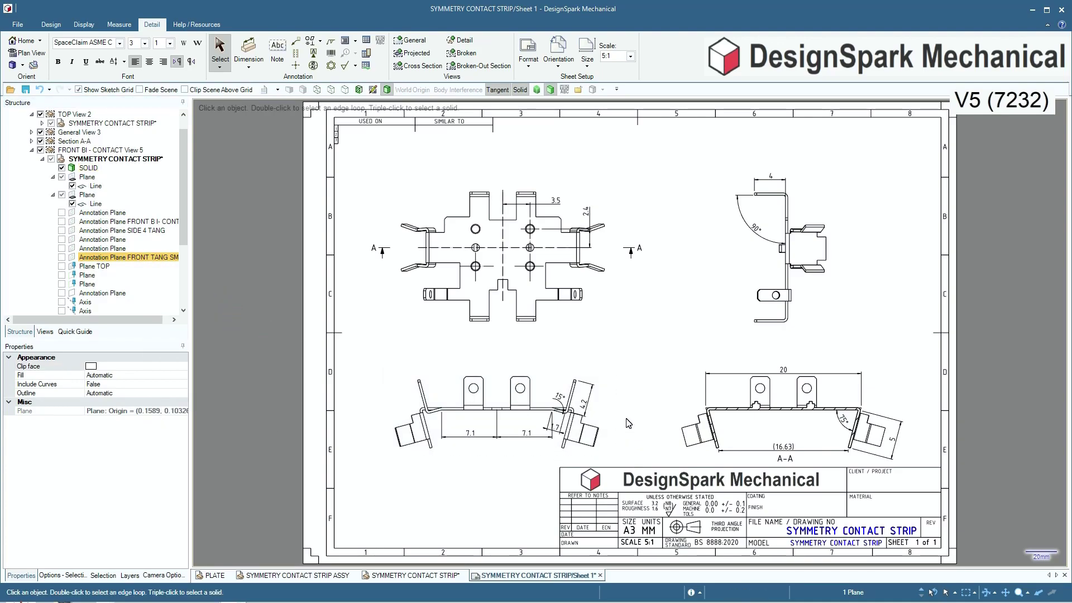
- Select the three end faces of the right-hand tang in the front view and align the Move handle with the tang's sloping edge
scroll(629, 423, "up", 2)
scroll(536, 472, "up", 2)
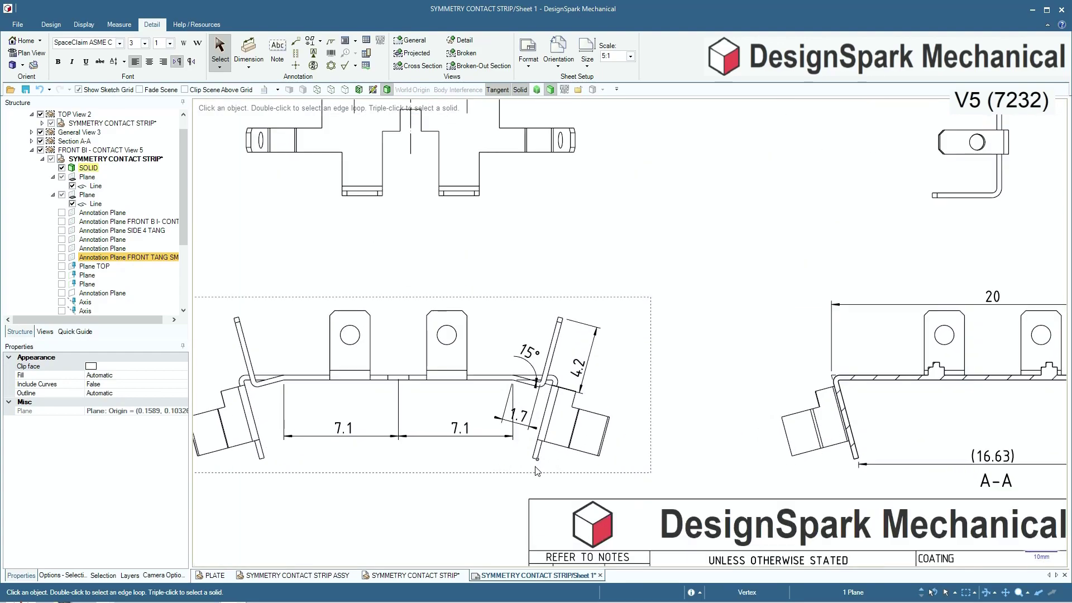
scroll(537, 467, "up", 1)
scroll(659, 235, "up", 1)
scroll(741, 308, "up", 1)
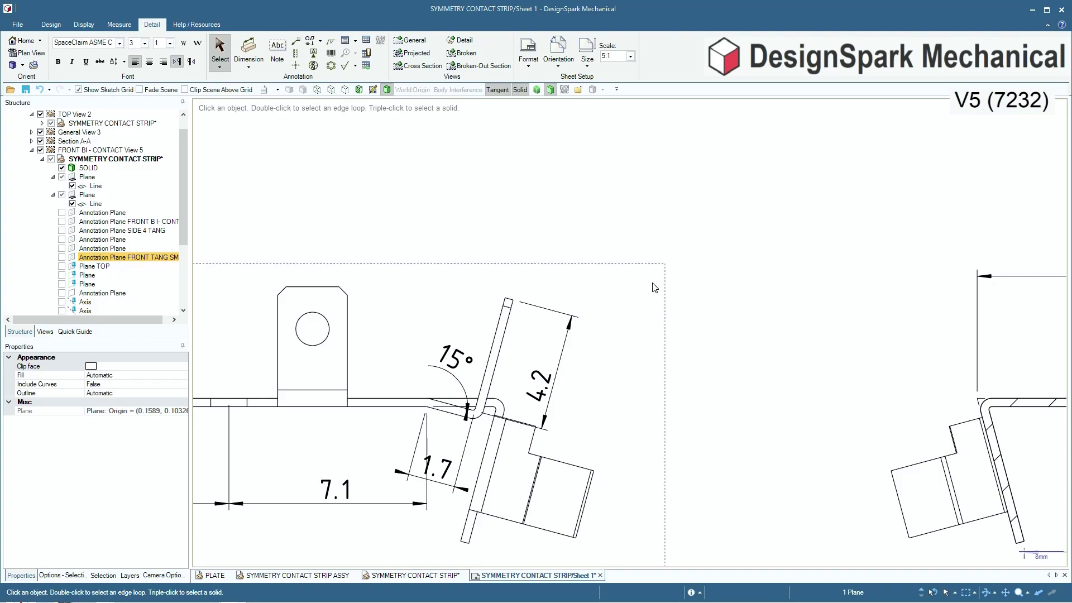
left_click(502, 349)
scroll(495, 294, "up", 2)
left_click(495, 204)
left_click_drag(495, 282, 537, 325)
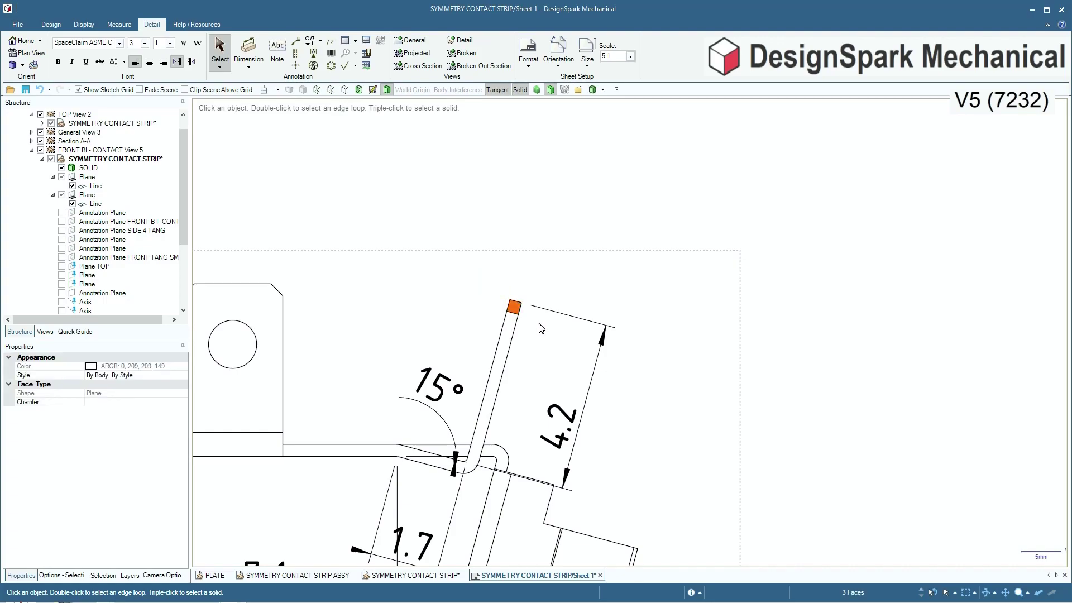
key("m")
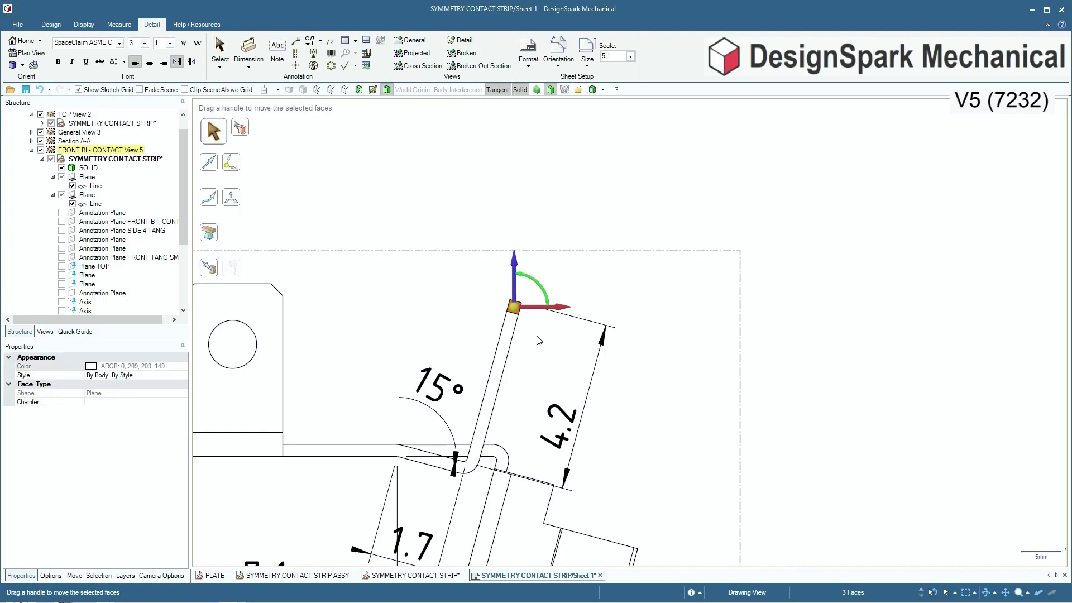
left_click(512, 350, "alt")
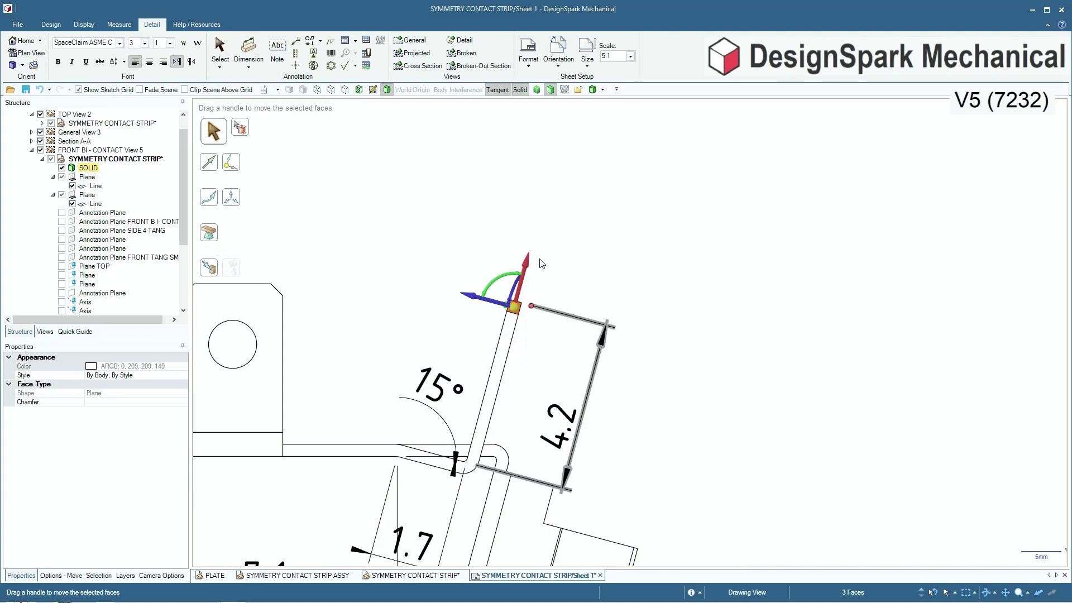
- Move the tang's end faces outward 2 mm along its length, check the other sheet views, and undo the move
scroll(634, 283, "down", 3)
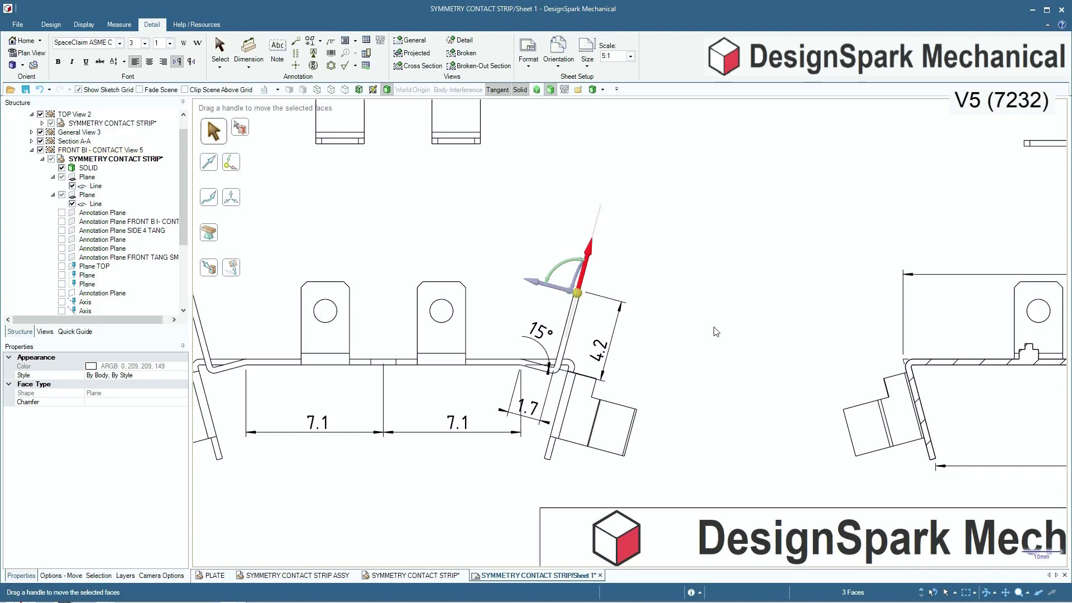
scroll(698, 341, "up", 1)
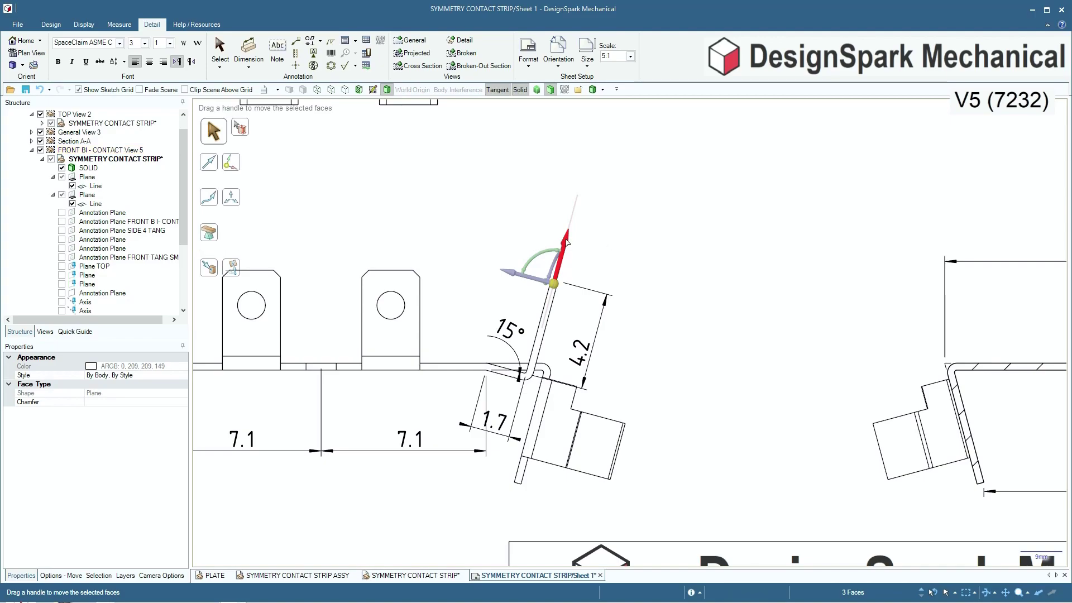
left_click_drag(566, 242, 767, 229)
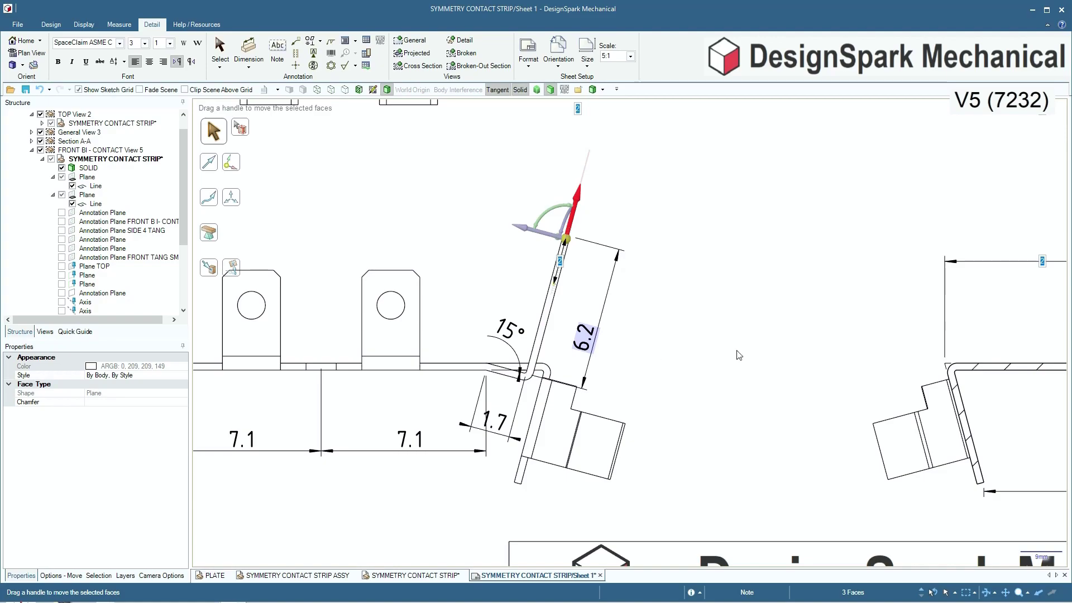
scroll(778, 358, "down", 1)
scroll(777, 357, "down", 1)
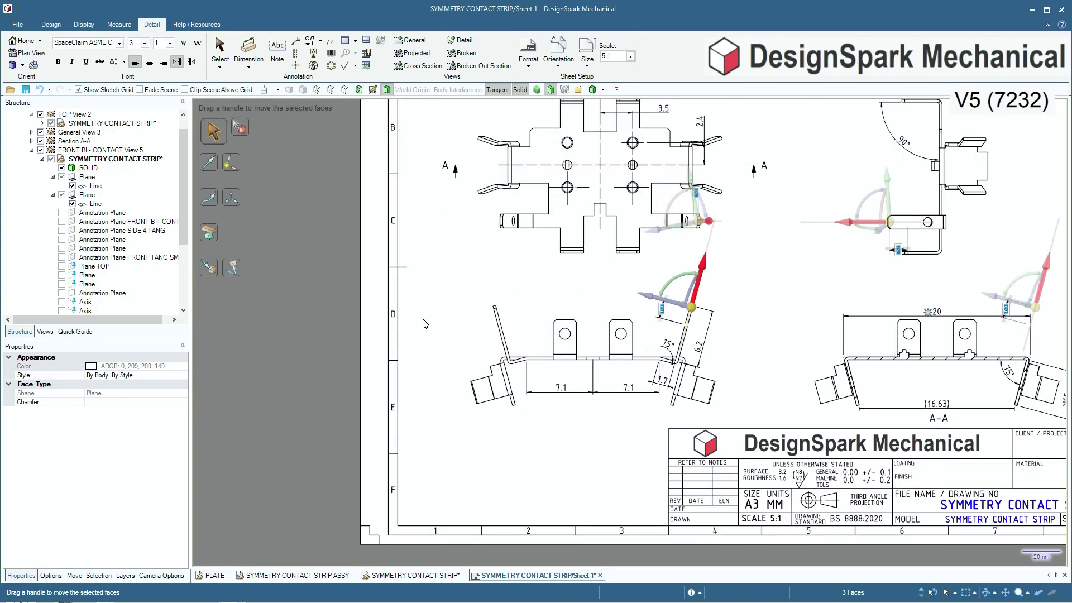
scroll(437, 326, "down", 1)
scroll(723, 209, "up", 1)
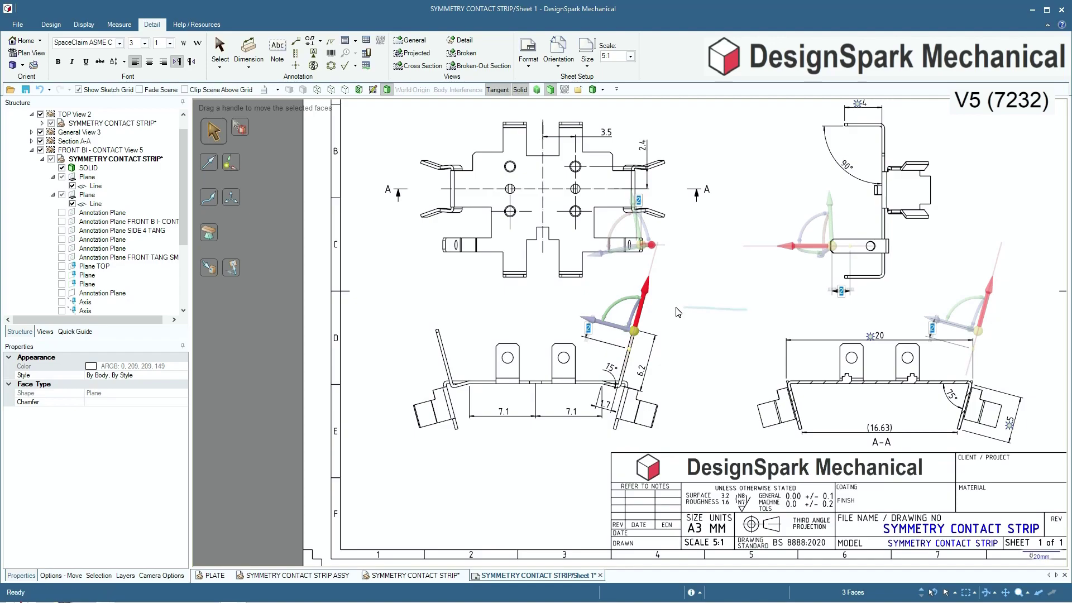
scroll(677, 312, "up", 5)
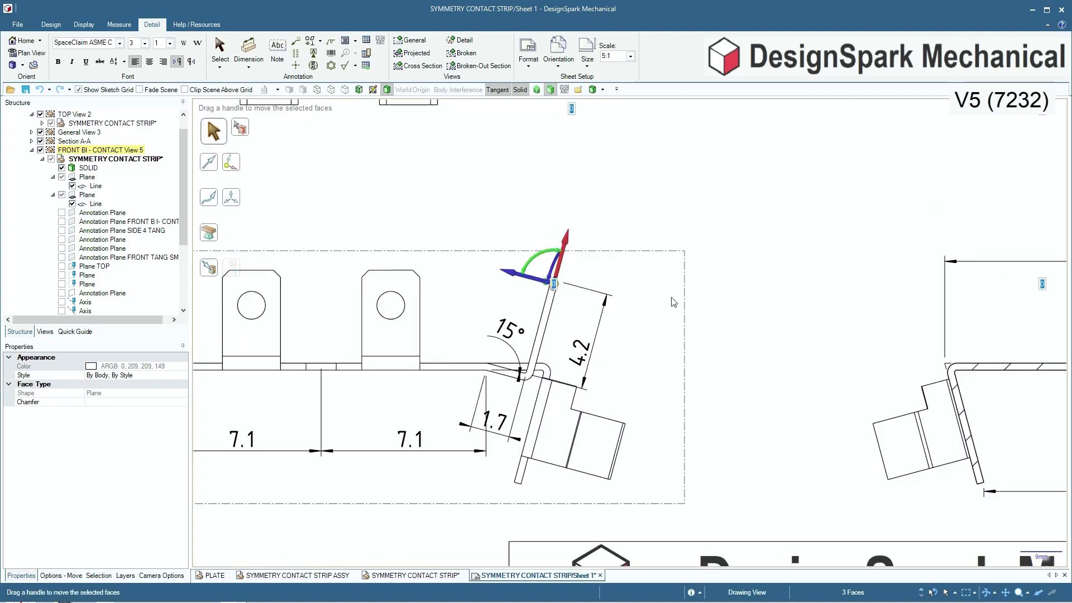
scroll(666, 314, "down", 1)
scroll(666, 315, "down", 4)
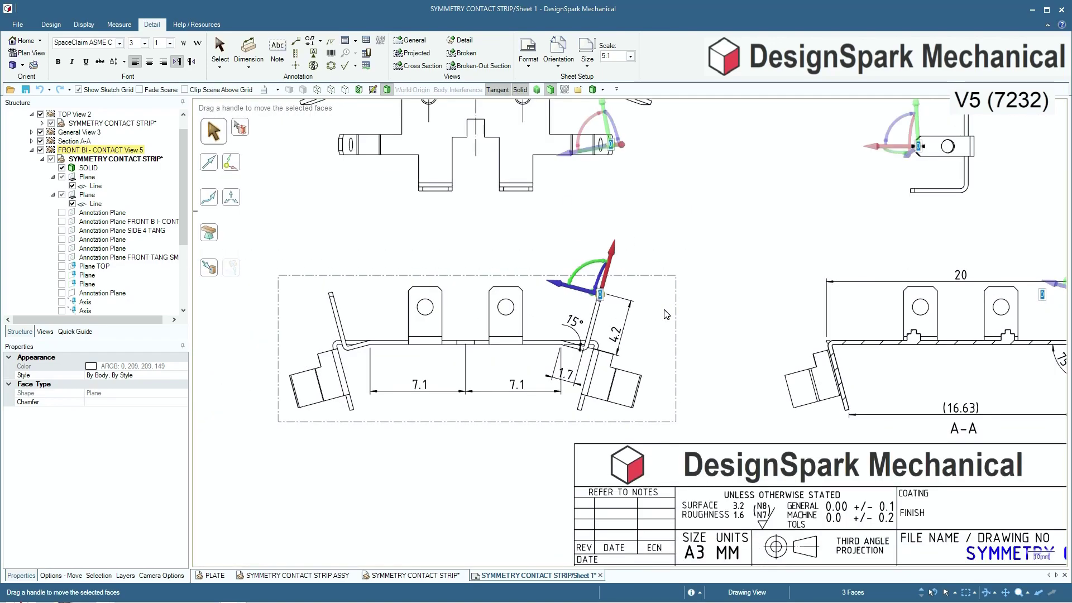
scroll(662, 162, "down", 2)
- Select the three end faces of the right-hand tang in the unlabelled front view for moving
scroll(661, 138, "up", 1)
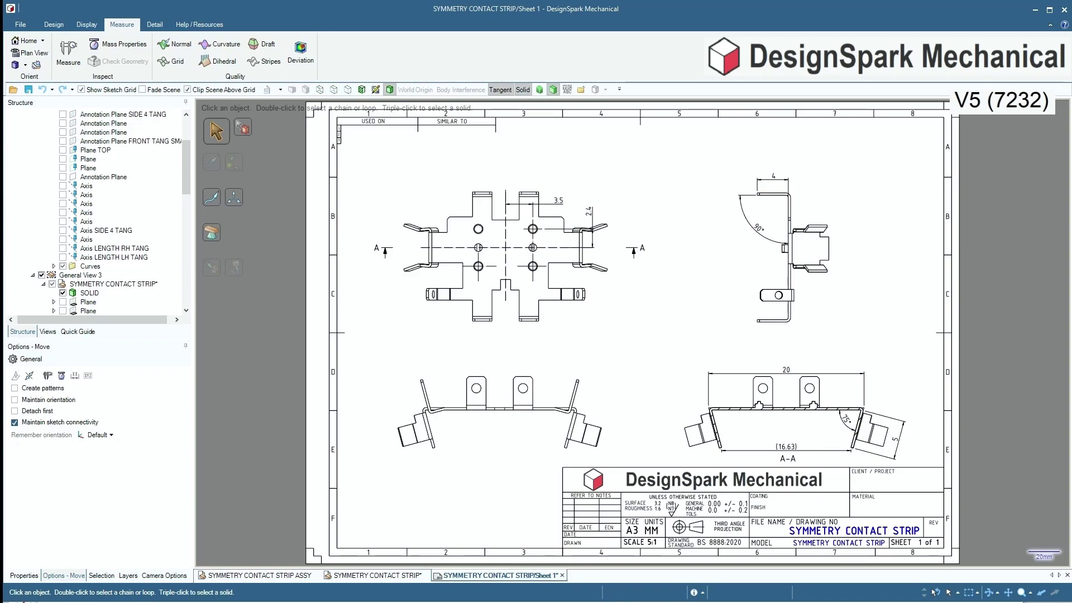
scroll(592, 391, "up", 6)
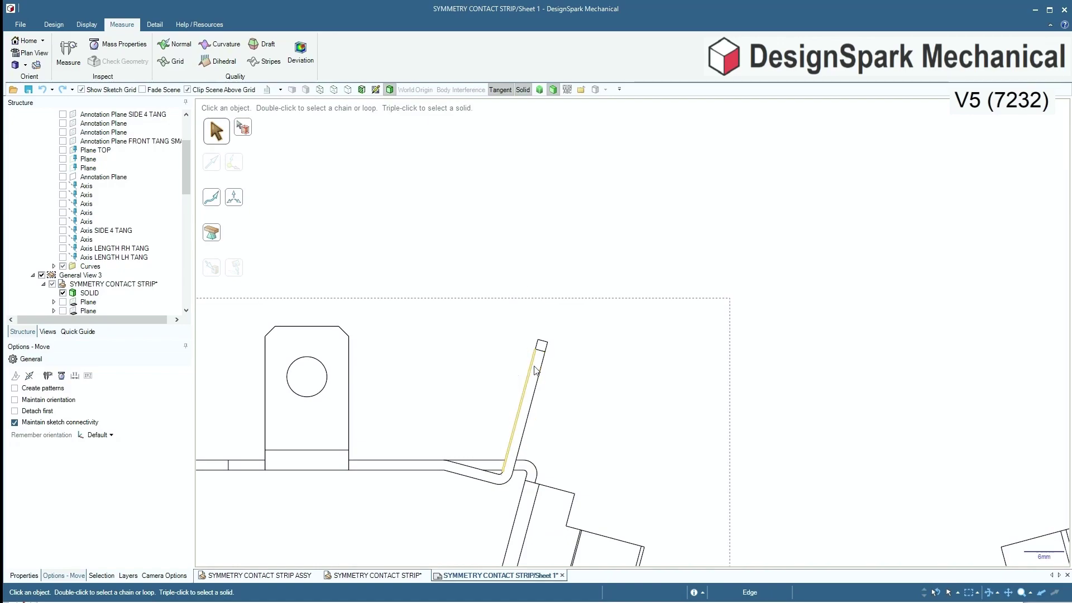
left_click(542, 375)
left_click(514, 256)
left_click_drag(522, 315, 569, 369)
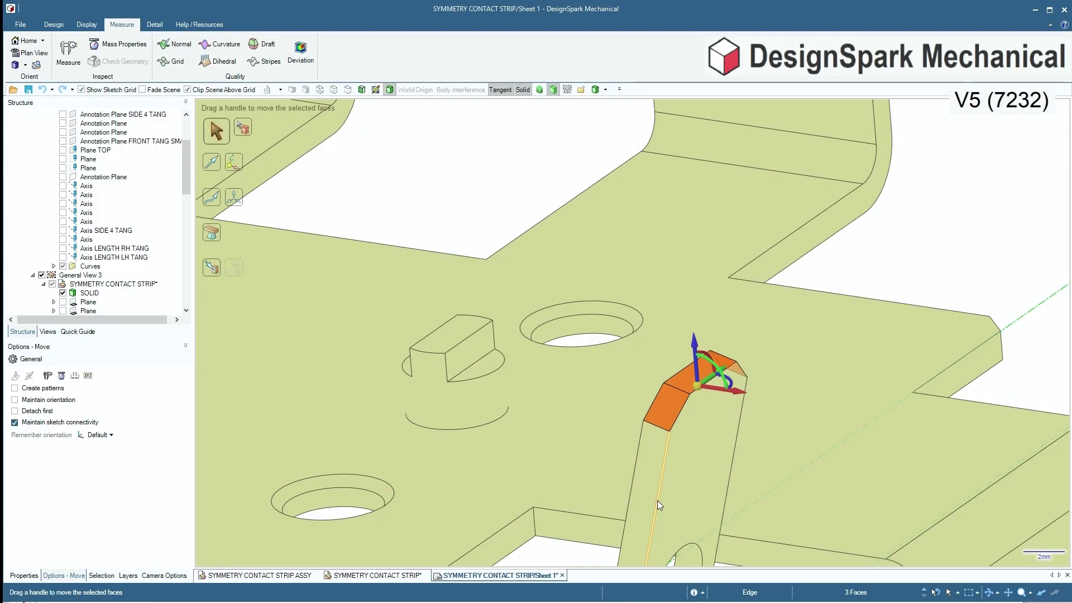
- Anchor the Move handle on the tang's flat tip face so it aligns with the tang, and return the sheet to plan view
scroll(713, 428, "up", 3)
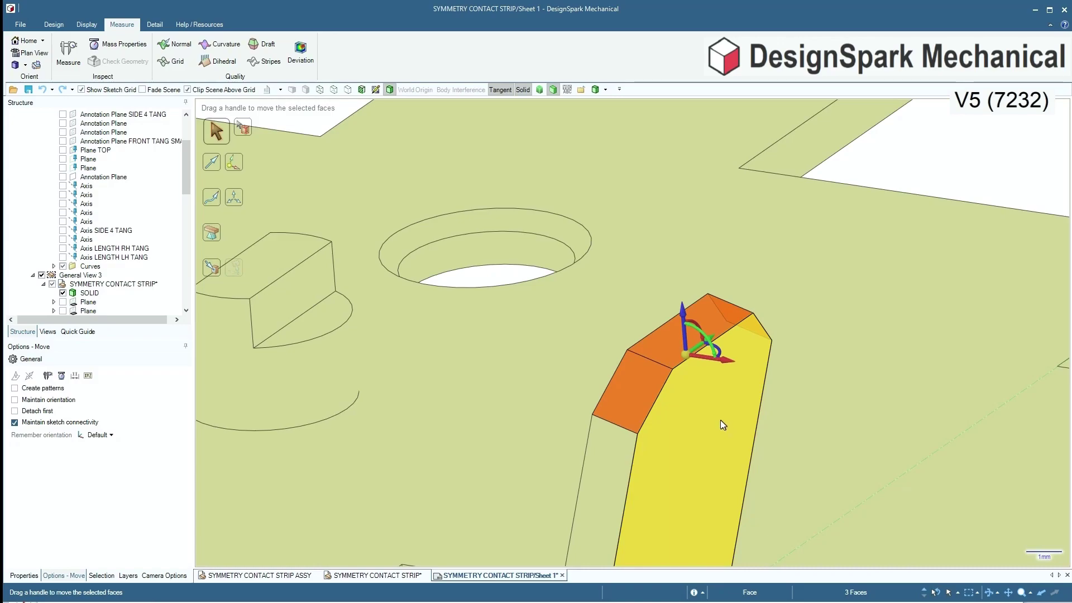
left_click_drag(686, 354, 686, 342)
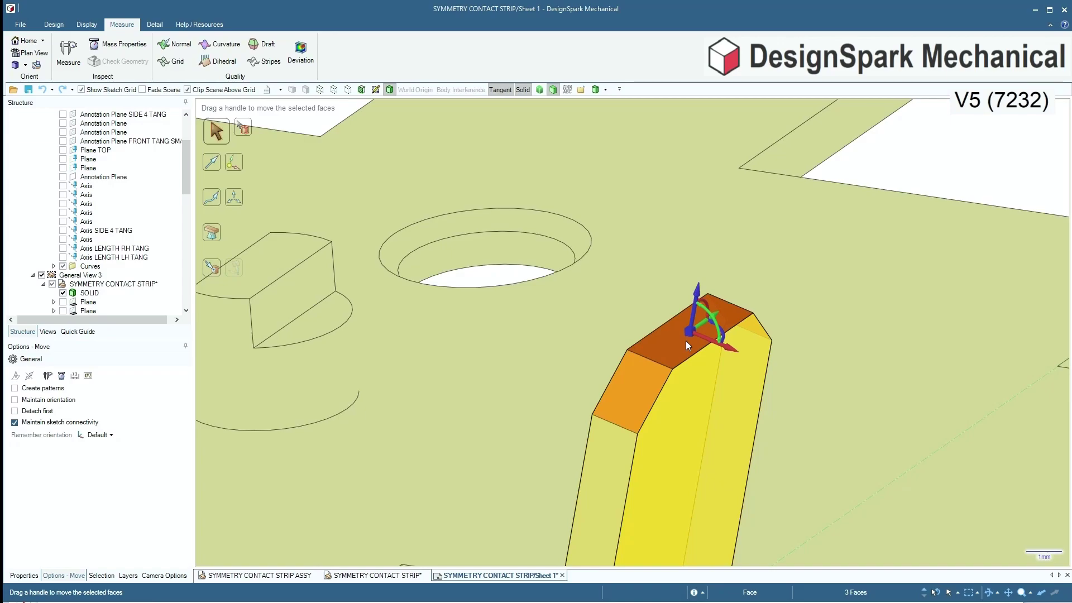
scroll(643, 333, "down", 10)
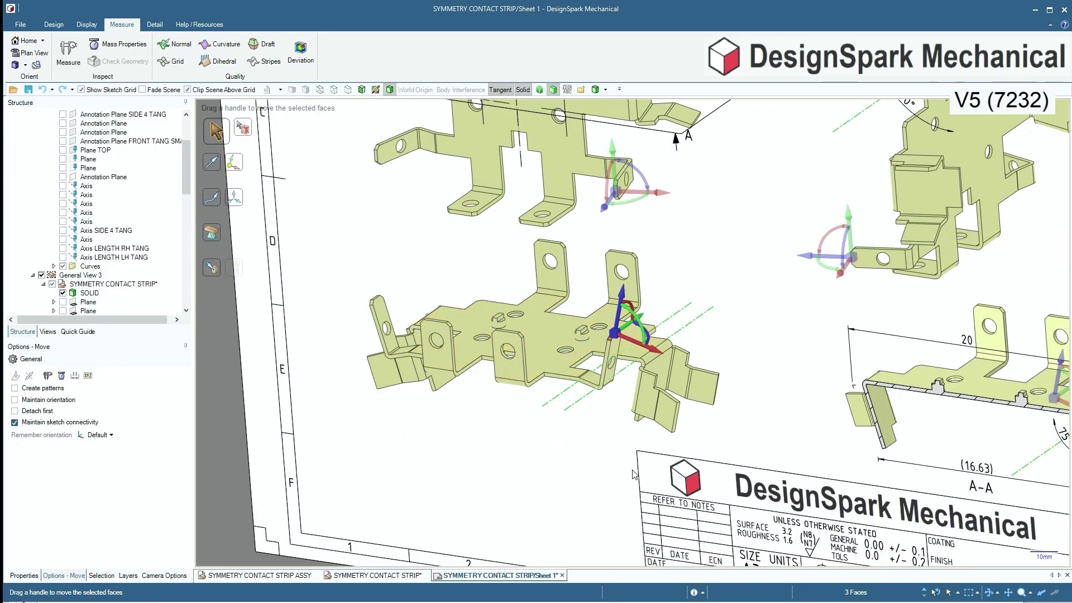
key("v")
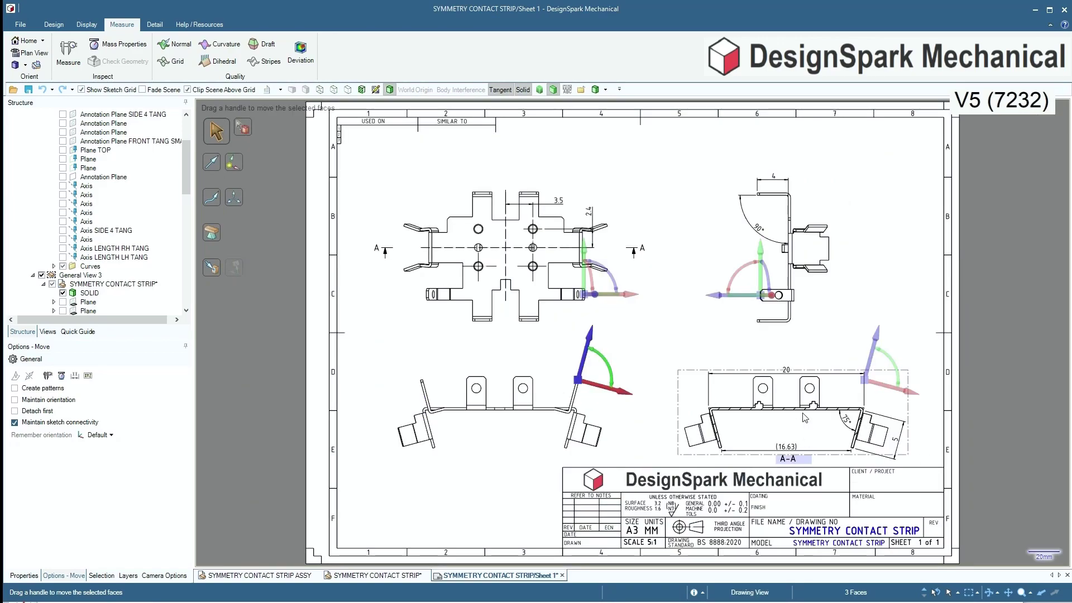
- Choose the tang's lengthwise move direction in the side view and start a ruler dimension for the move
scroll(709, 346, "up", 3)
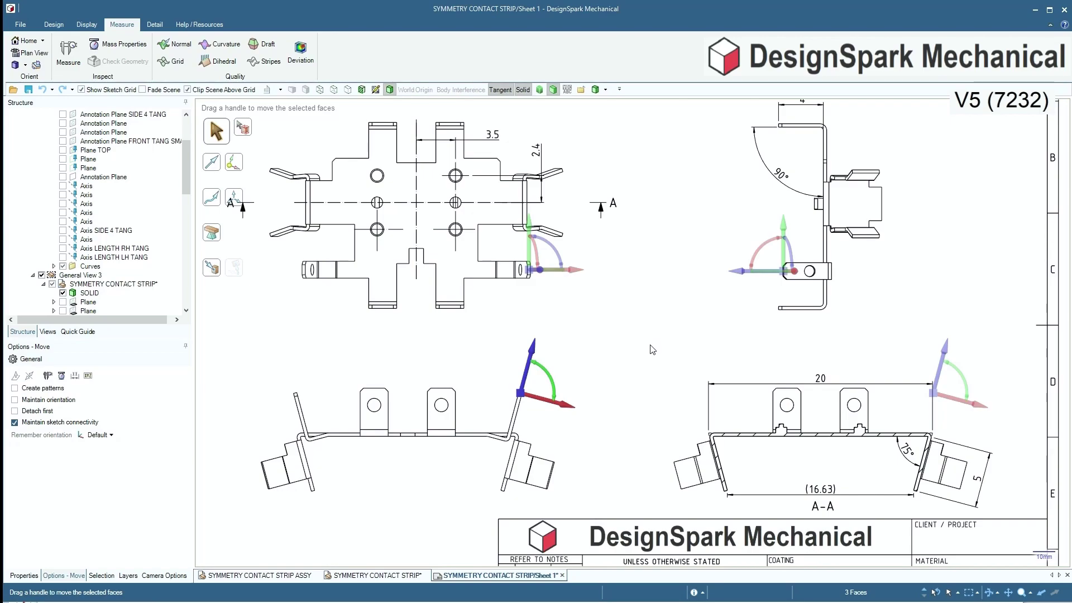
scroll(709, 291, "up", 2)
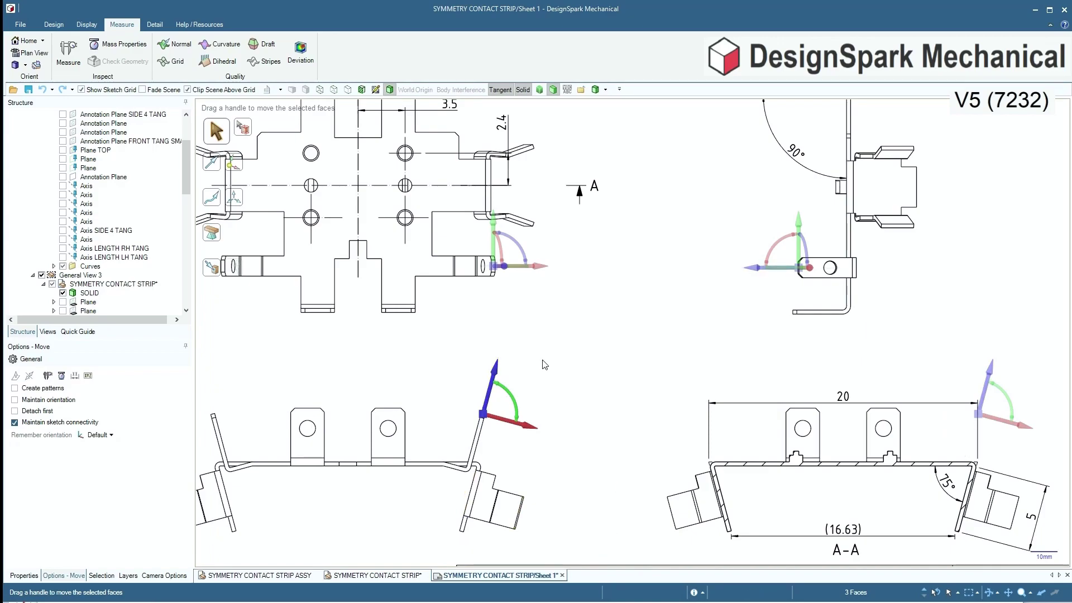
left_click(755, 268)
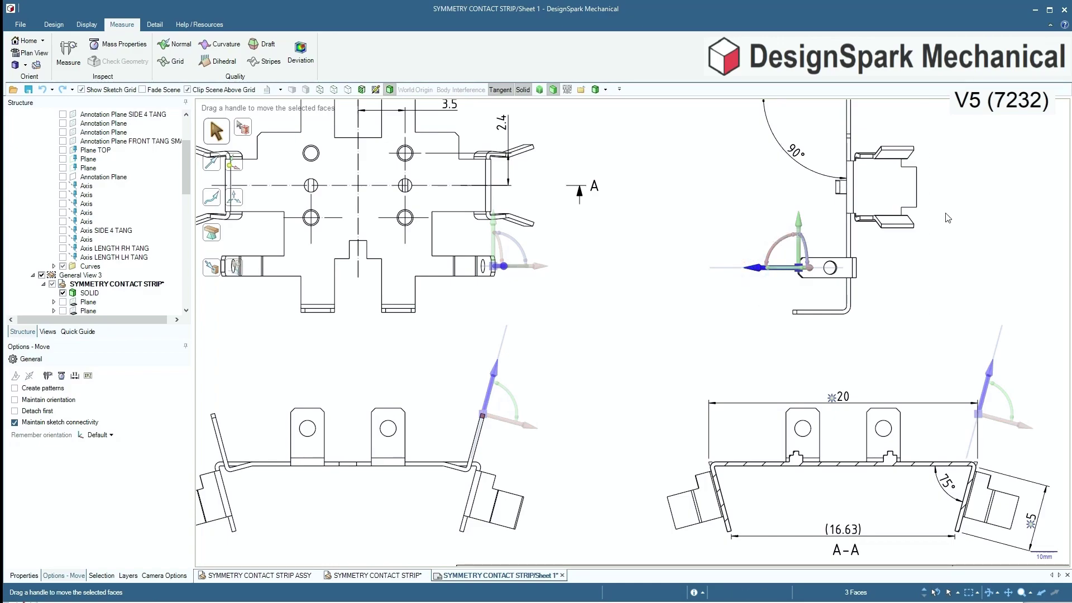
scroll(843, 234, "up", 2)
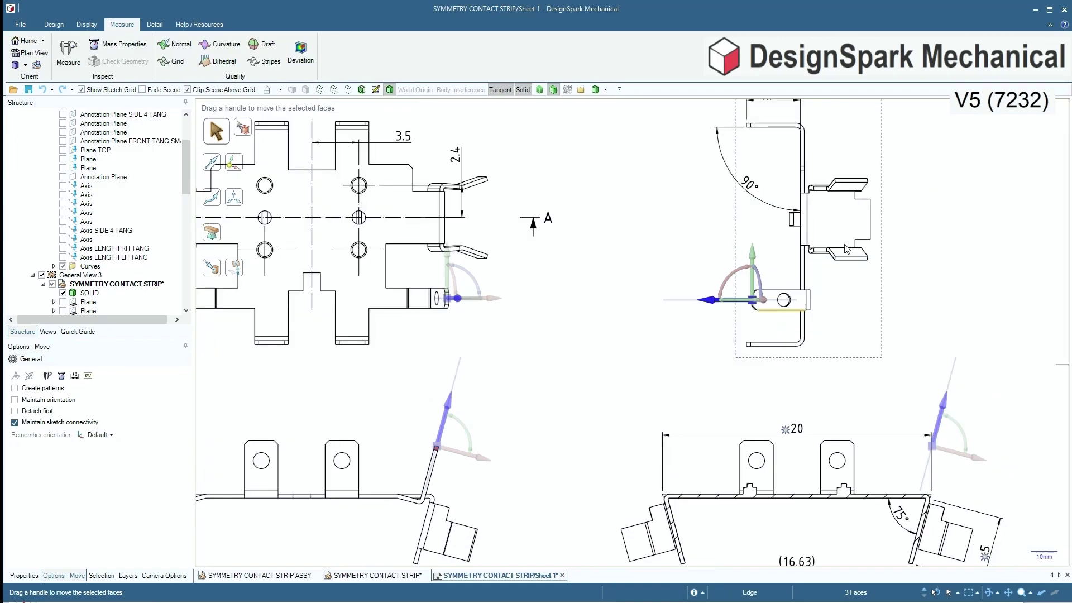
scroll(630, 329, "up", 1)
right_click(669, 350)
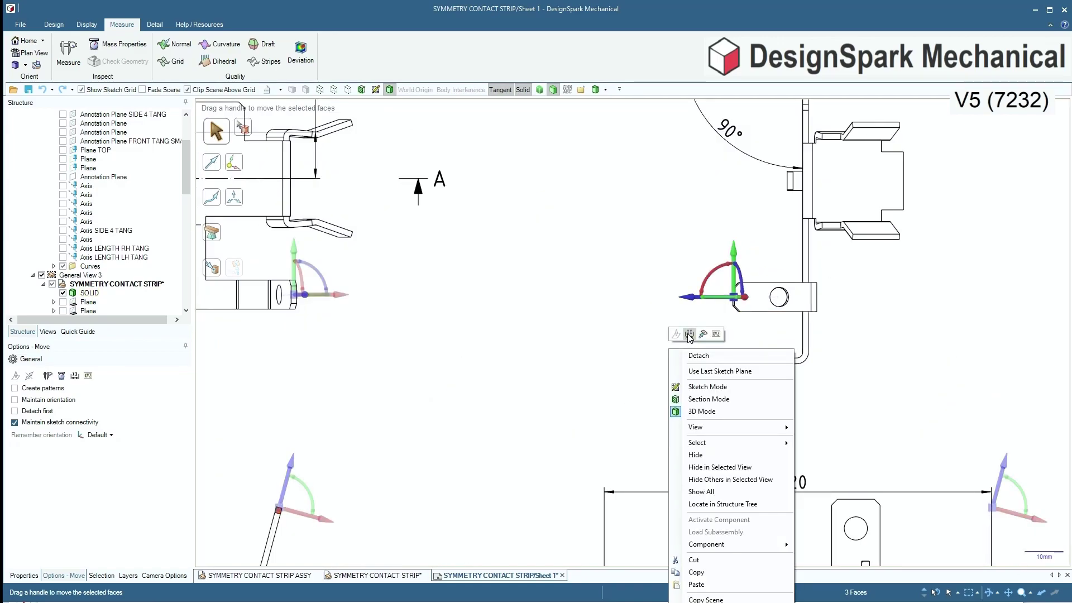
left_click(688, 334)
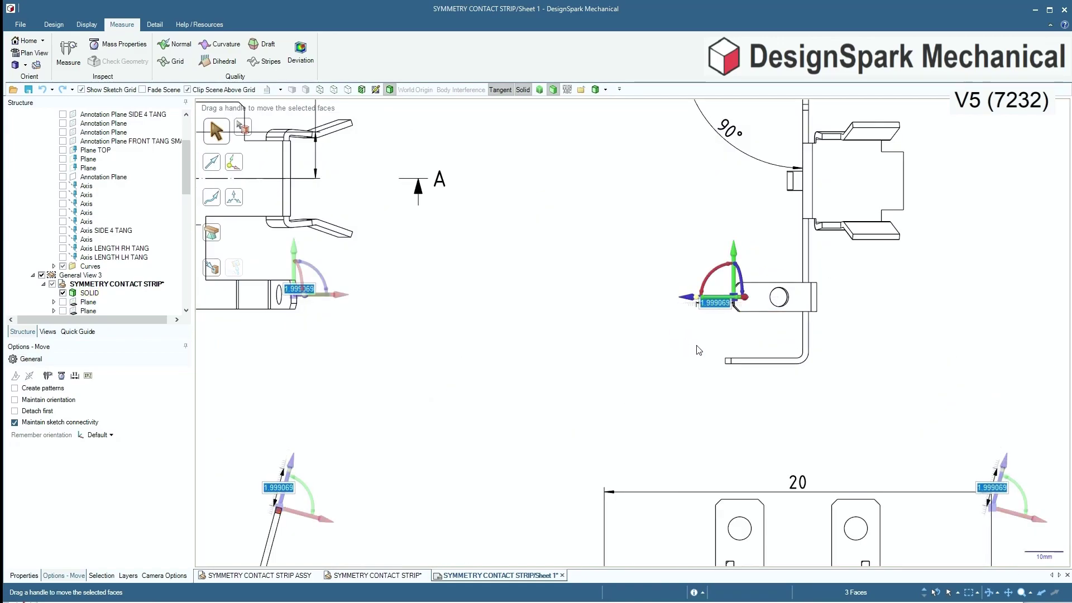
- Attach the move ruler to the outer corner of the upper contact in the side view
scroll(693, 346, "down", 1)
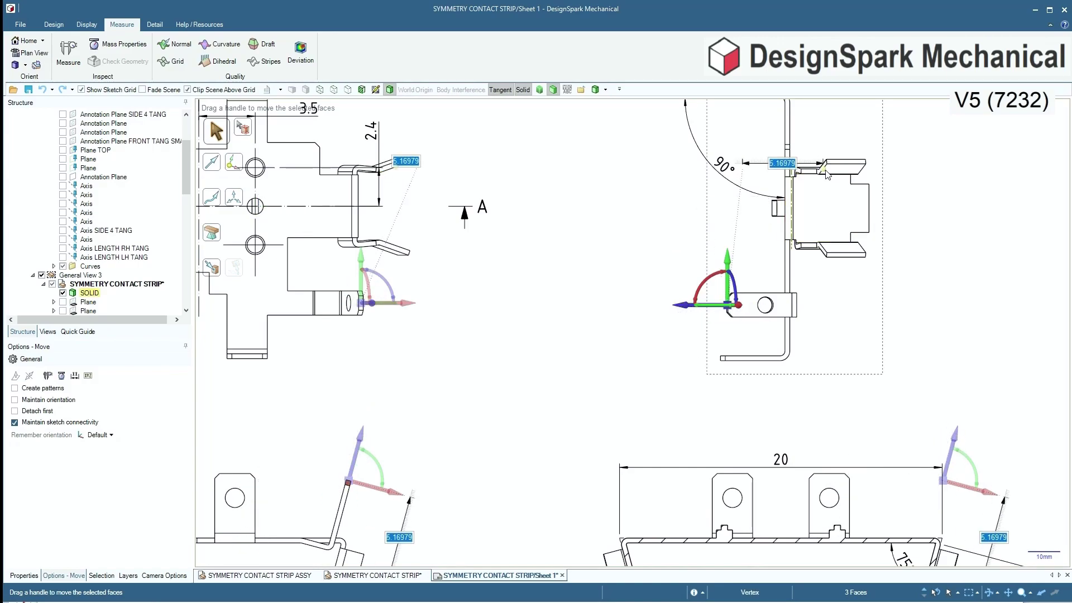
scroll(827, 174, "up", 3)
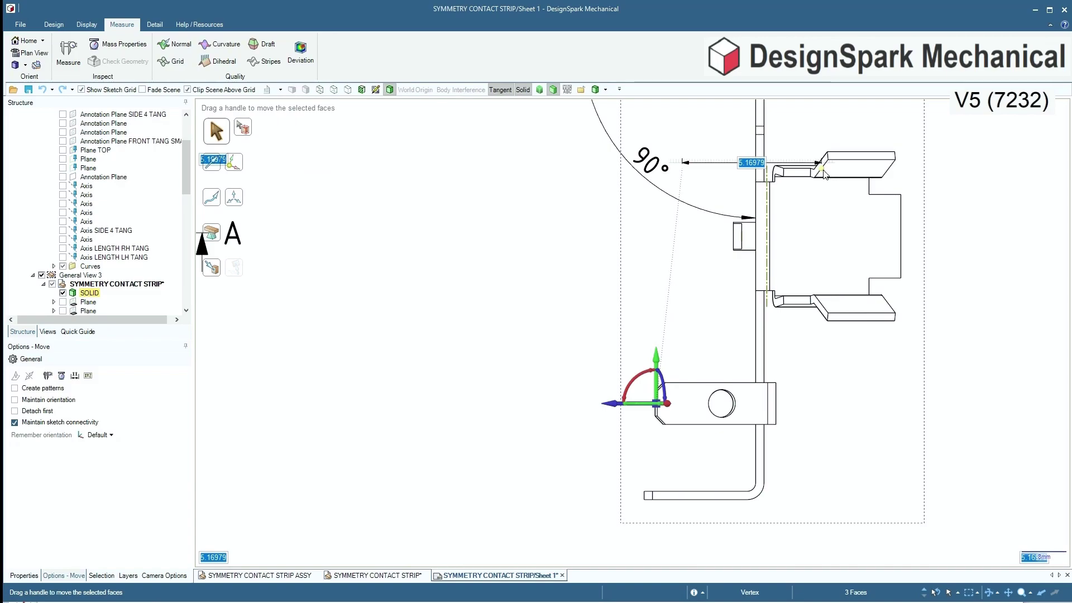
scroll(827, 173, "down", 2)
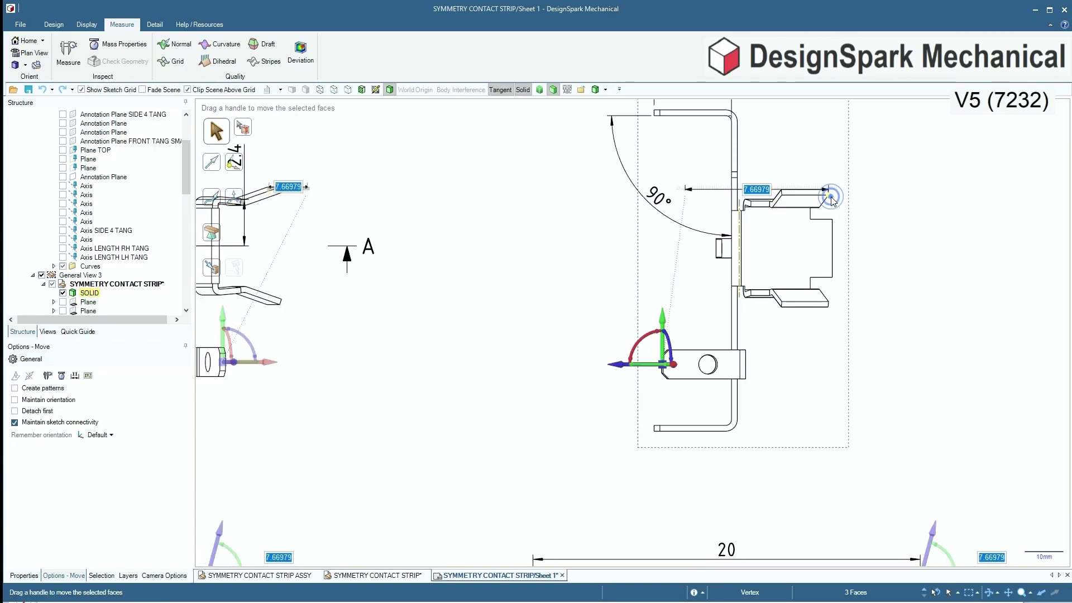
scroll(819, 245, "down", 3)
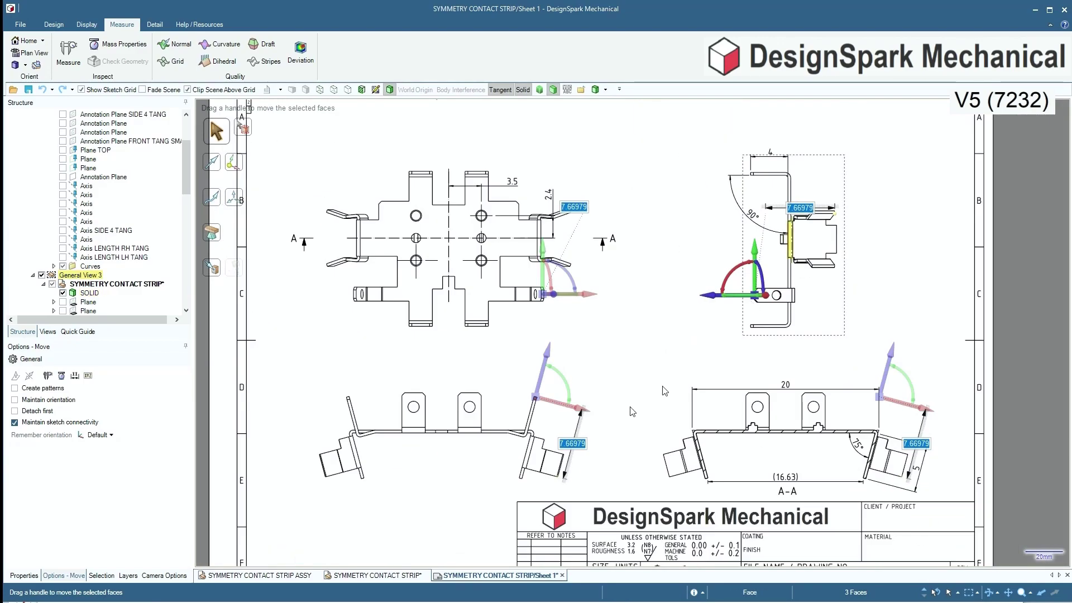
- Set the ruler distance between the tang's tip and the outer corner of the contact to 8 mm
scroll(595, 468, "up", 3)
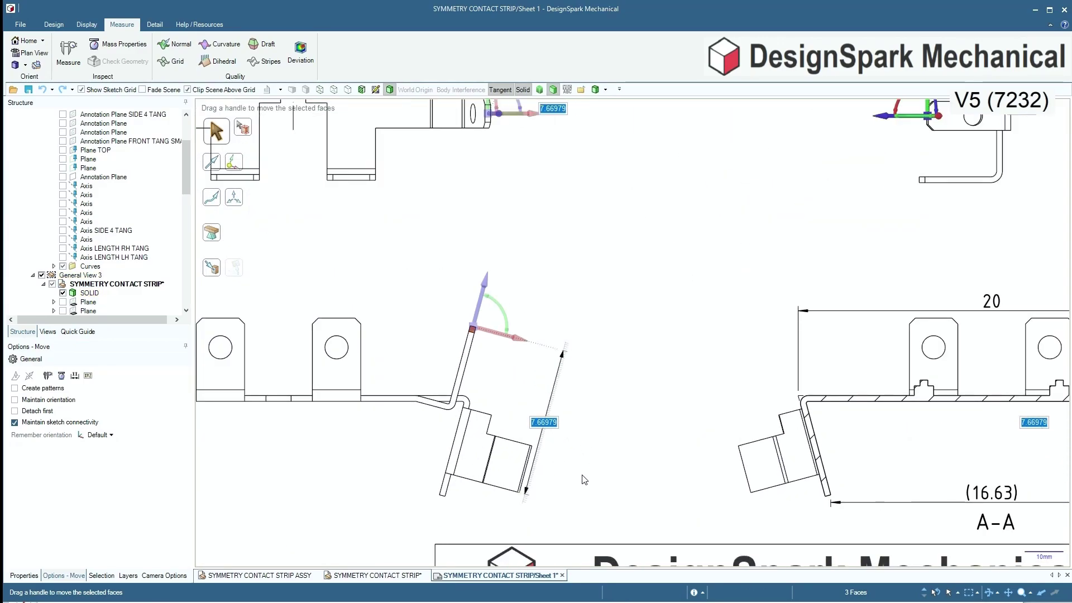
scroll(594, 472, "down", 2)
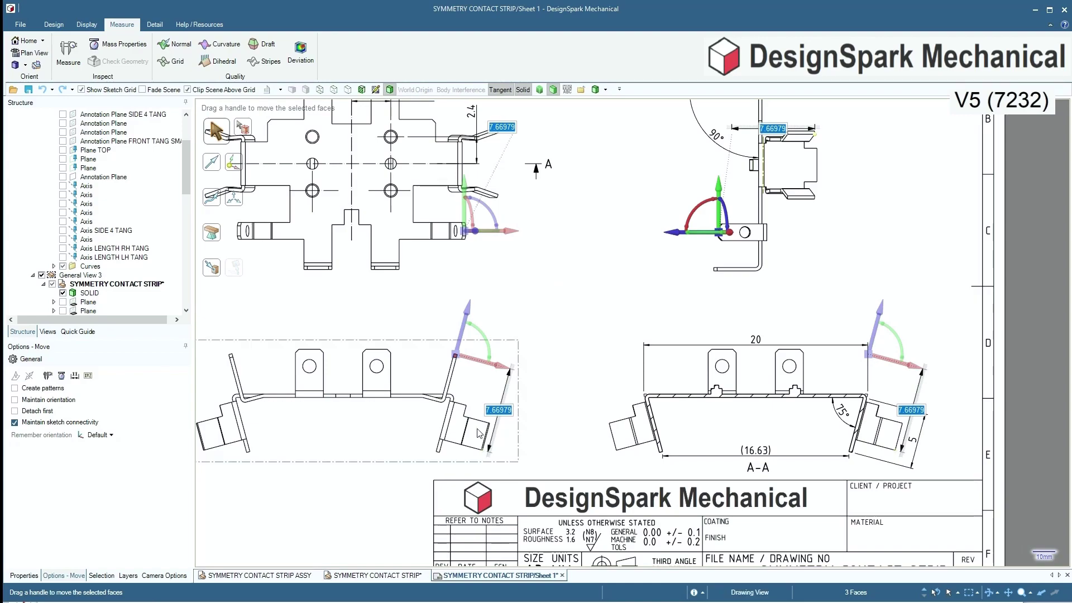
scroll(505, 434, "up", 3)
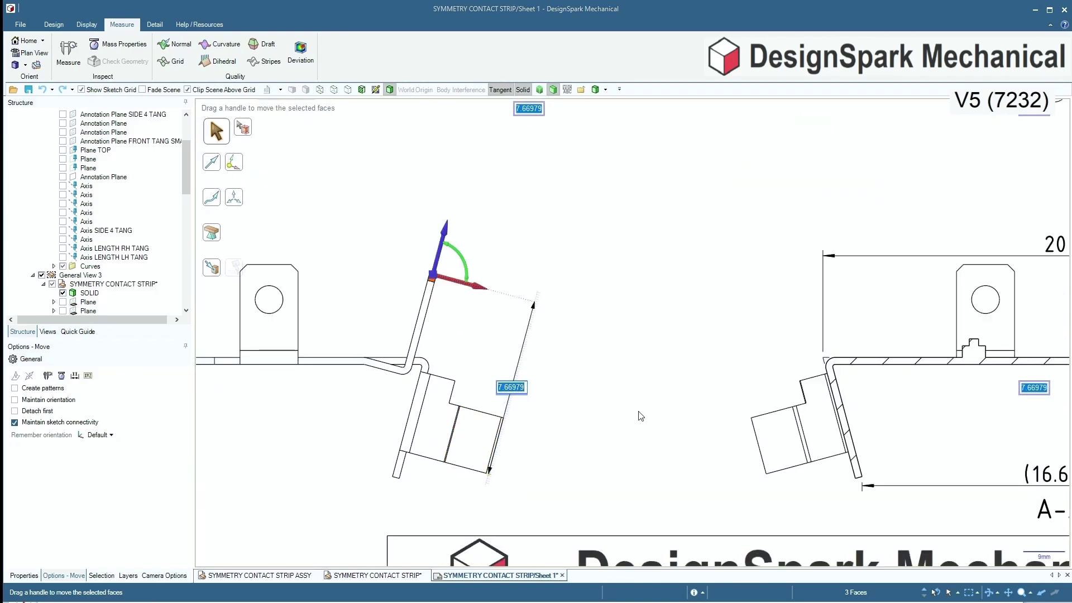
type("8")
key("Return")
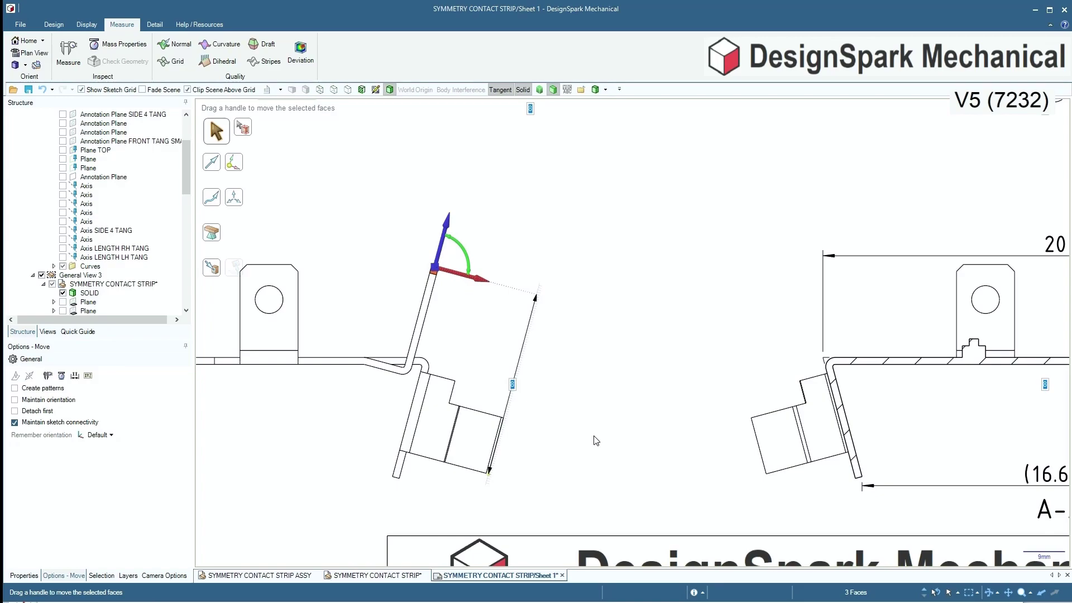
scroll(597, 440, "down", 5)
scroll(578, 413, "up", 3)
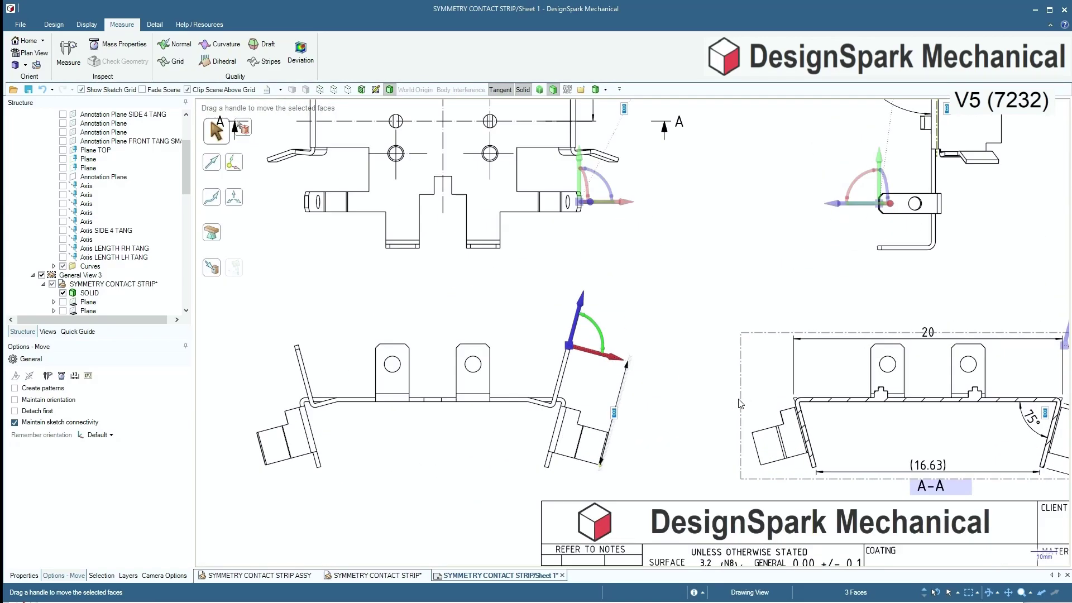
scroll(537, 413, "down", 1)
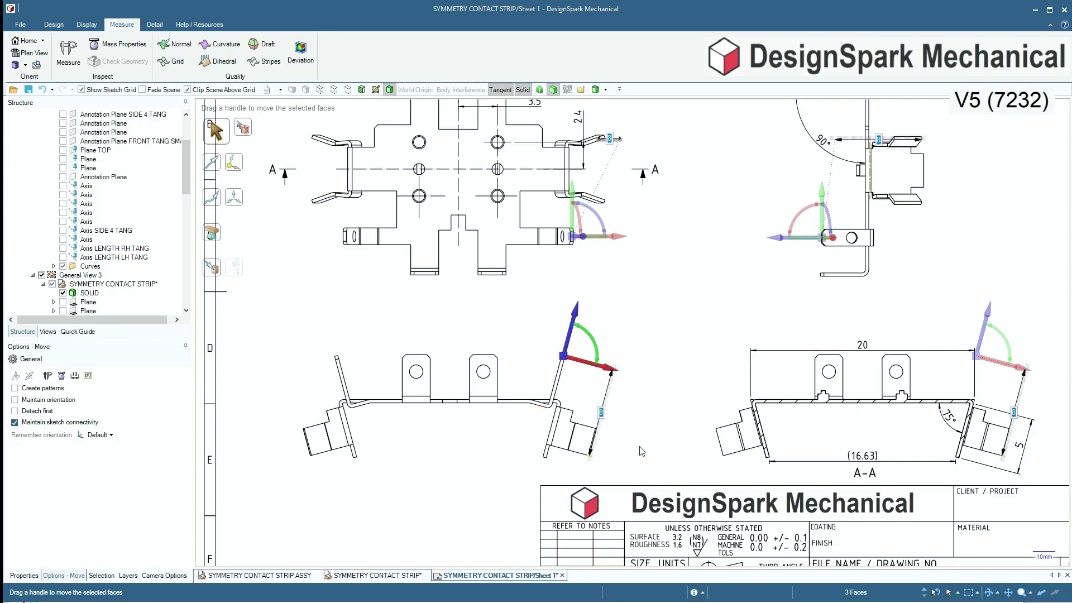
scroll(537, 413, "down", 1)
scroll(898, 293, "up", 1)
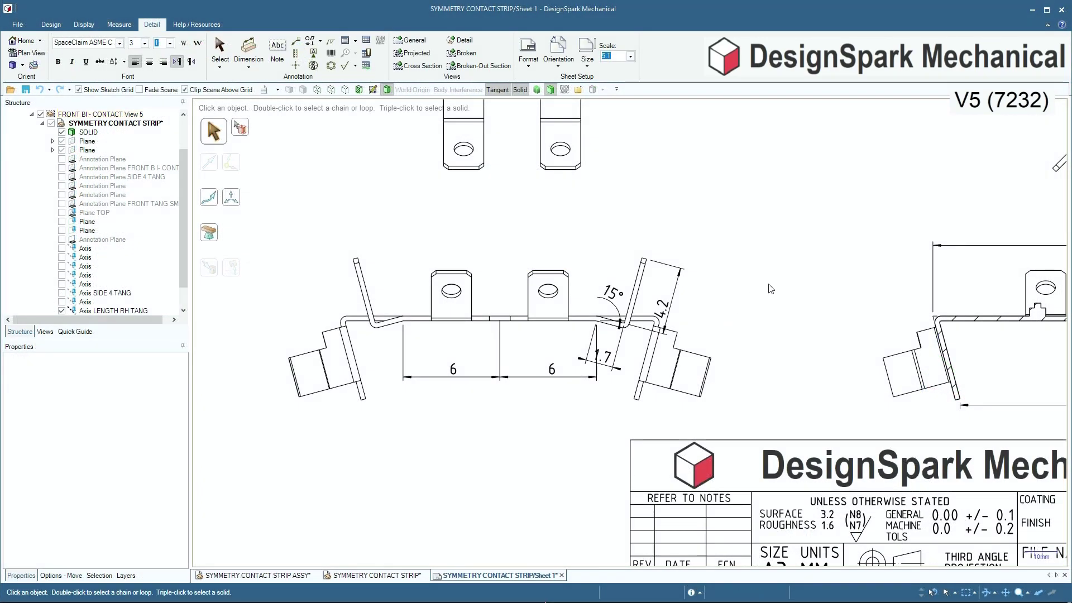
- Examine the contact strip and its tangs in 3D on the tilted drawing sheet, focusing on the dimensioned front view
scroll(734, 308, "down", 3)
scroll(541, 443, "down", 2)
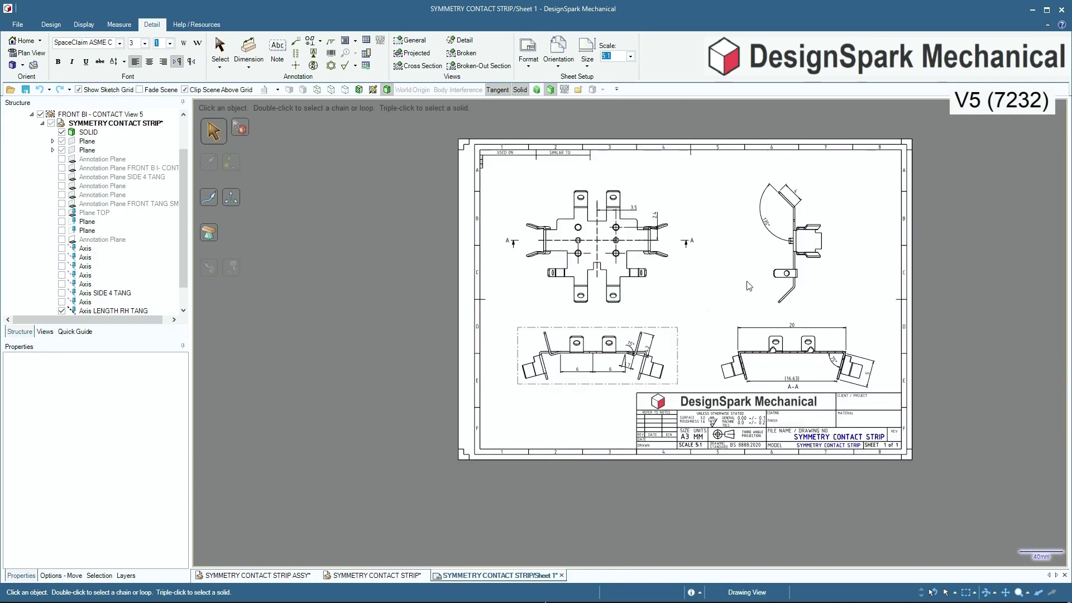
scroll(756, 245, "up", 2)
scroll(681, 318, "up", 1)
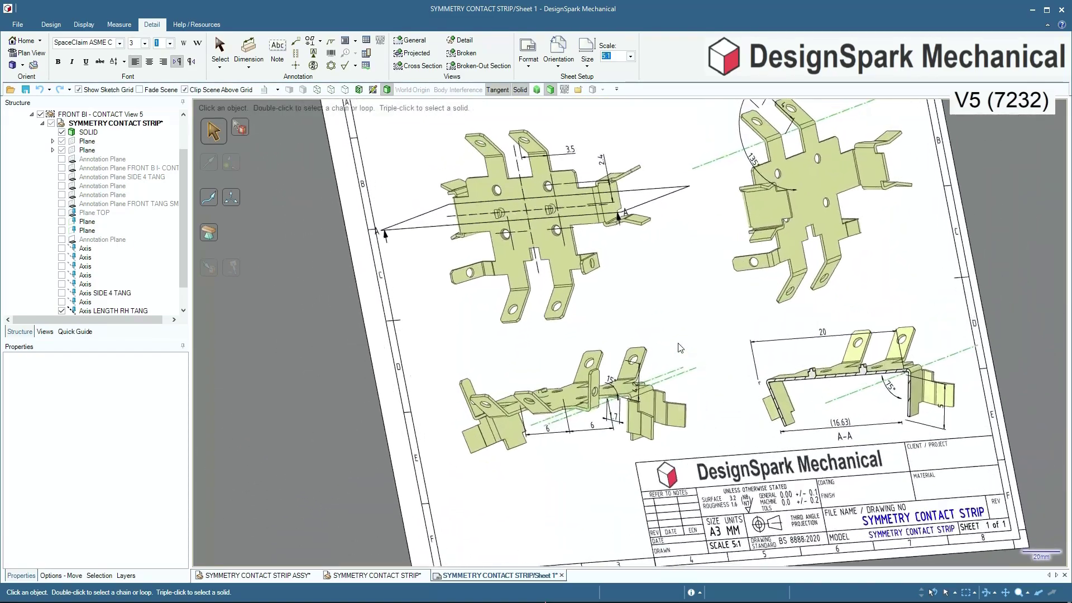
scroll(586, 356, "up", 5)
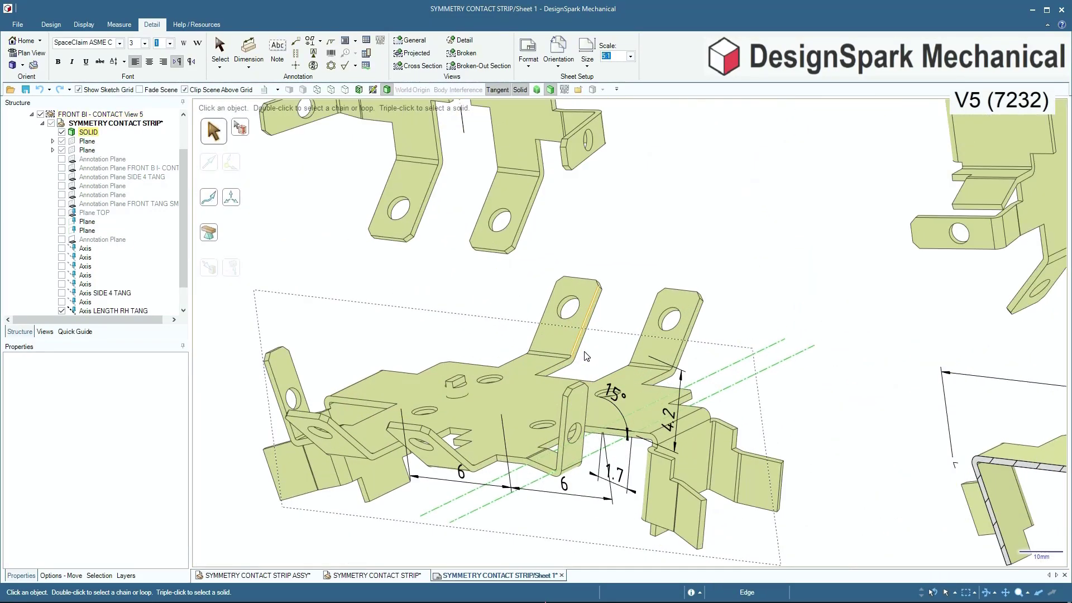
scroll(586, 356, "down", 5)
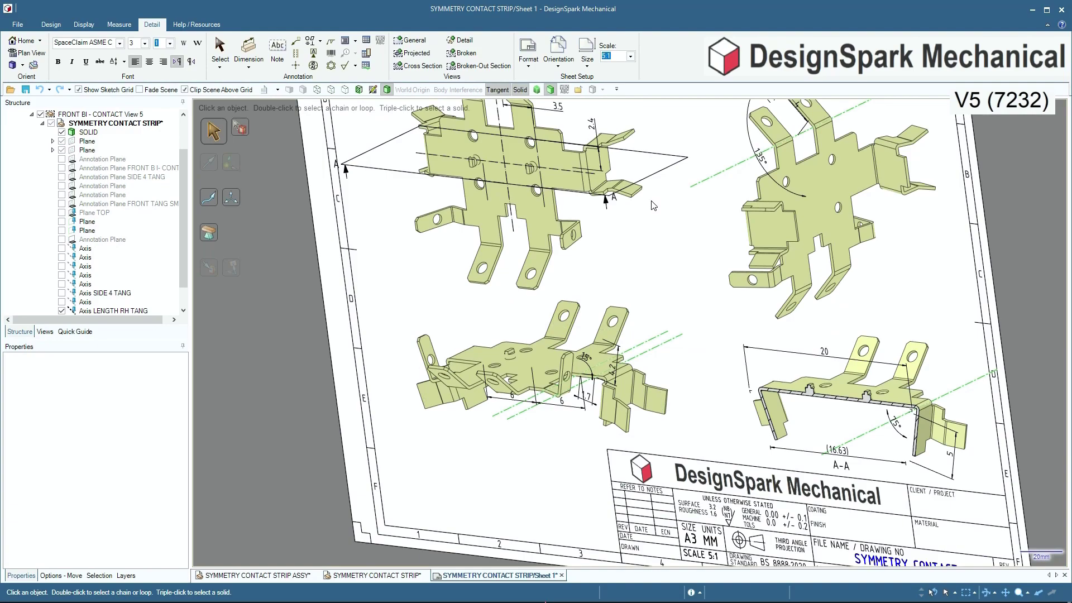
scroll(561, 361, "up", 10)
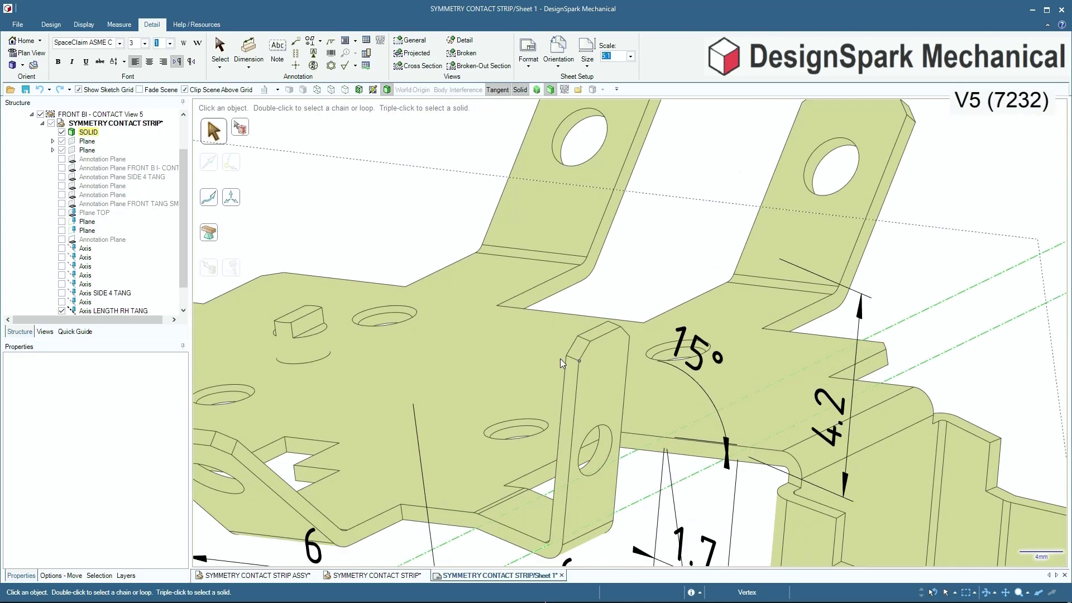
scroll(625, 321, "up", 4)
scroll(588, 263, "down", 6)
scroll(620, 392, "down", 1)
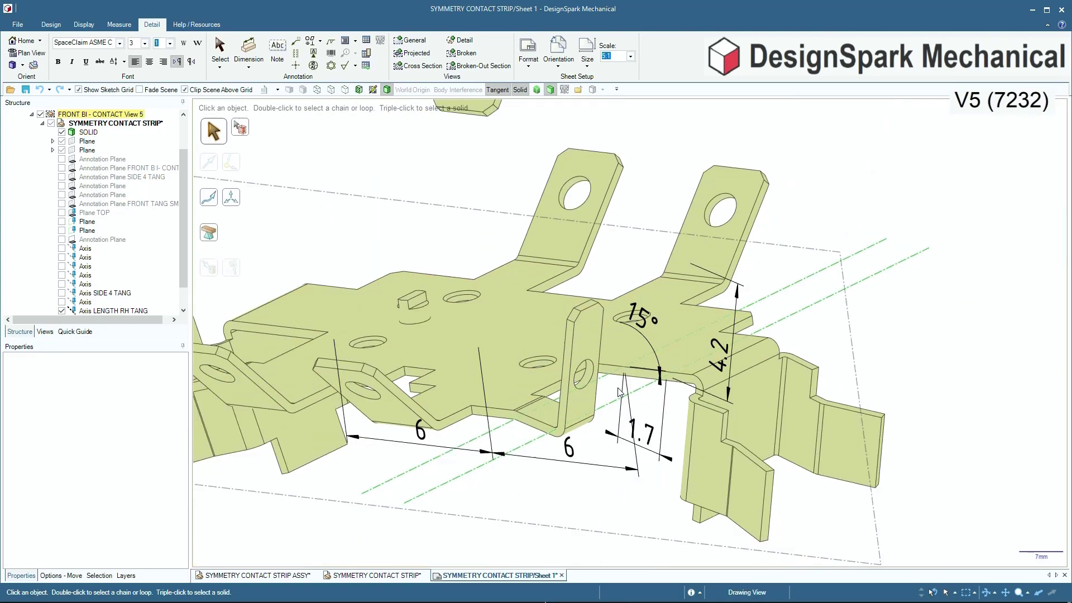
left_click(584, 357)
scroll(592, 422, "down", 5)
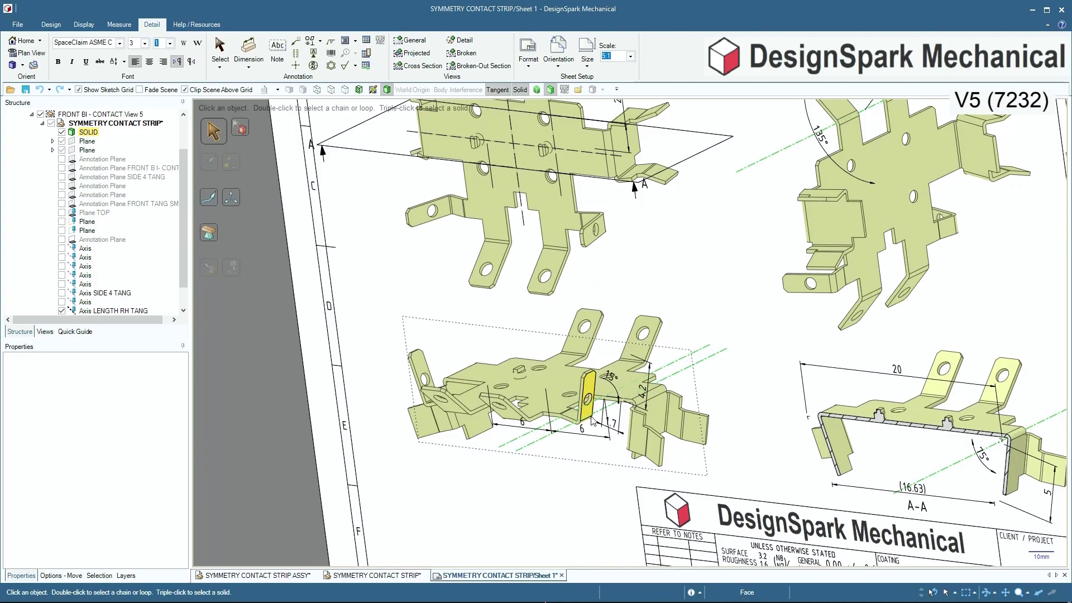
- Move the lower end face of the right-hand leg in section A-A by setting its 5 mm length dimension to 5.5 mm
scroll(583, 420, "down", 3)
scroll(856, 474, "up", 8)
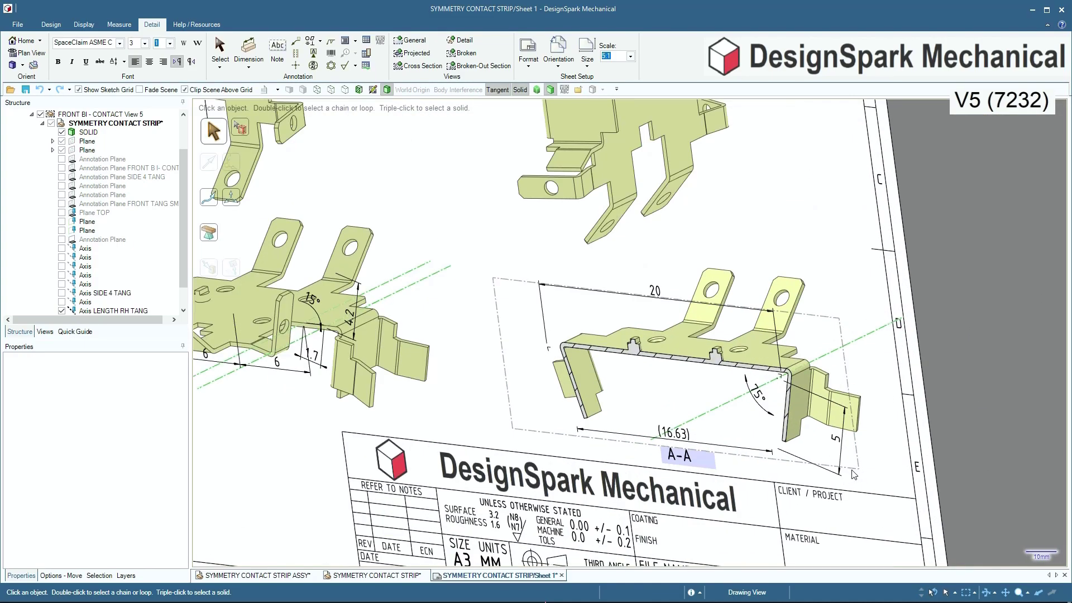
scroll(742, 464, "up", 5)
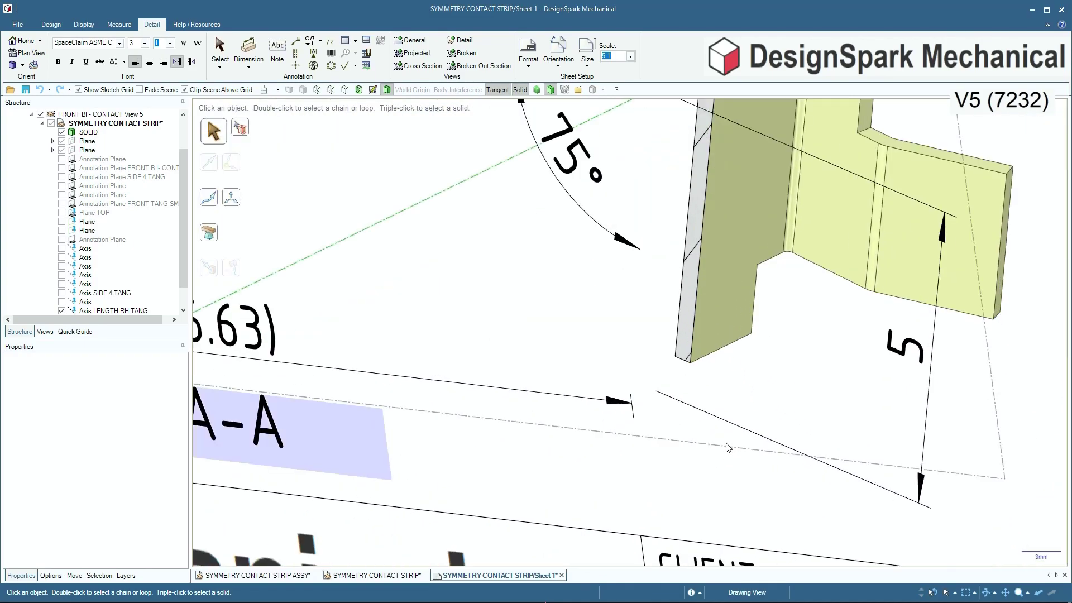
left_click(706, 345)
left_click(707, 344)
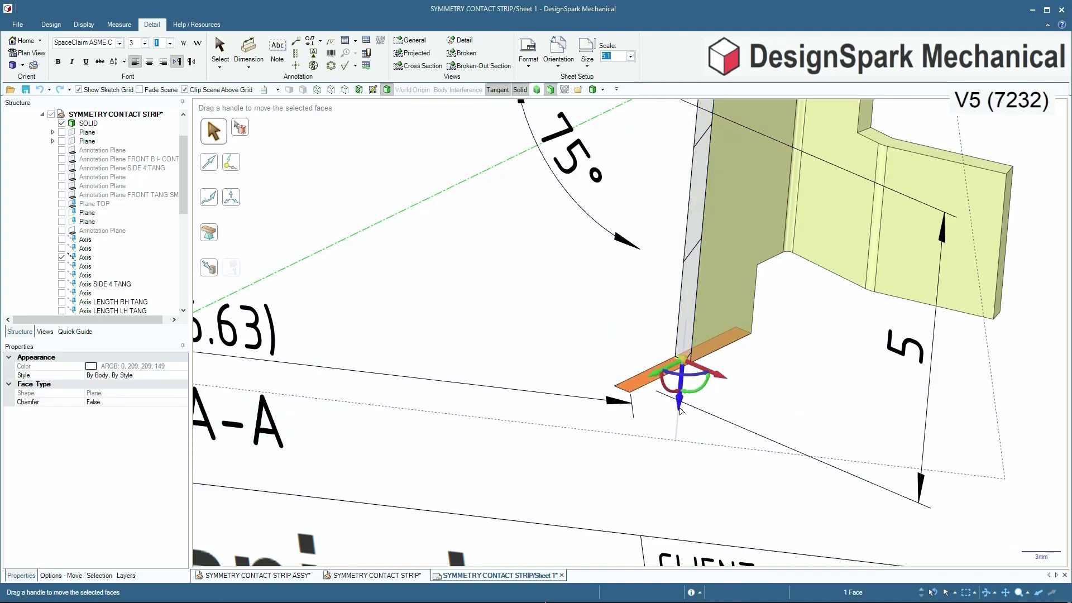
scroll(684, 444, "down", 6)
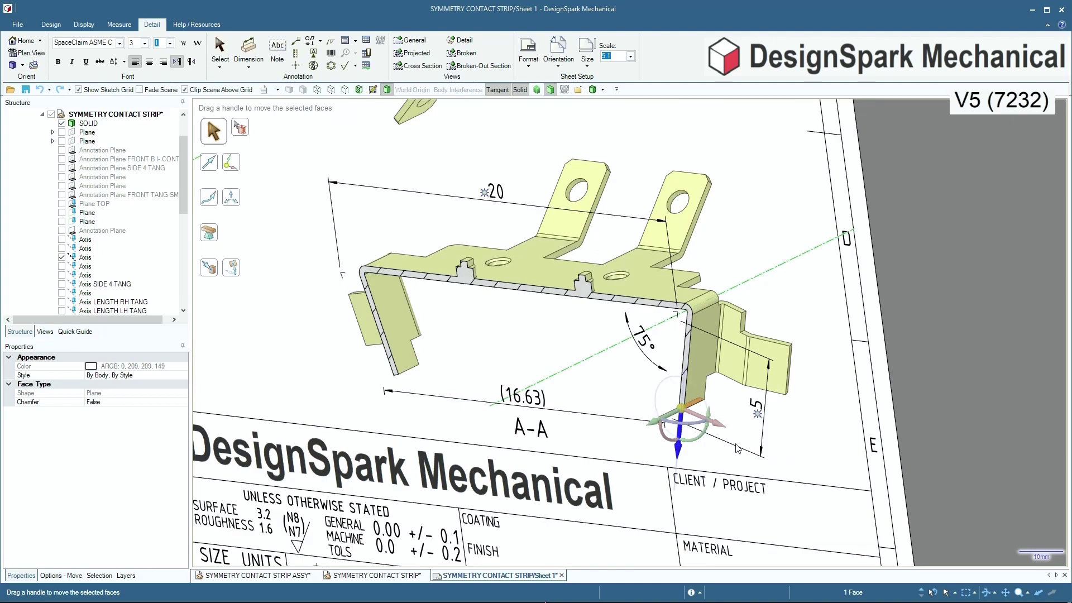
double_click(757, 413)
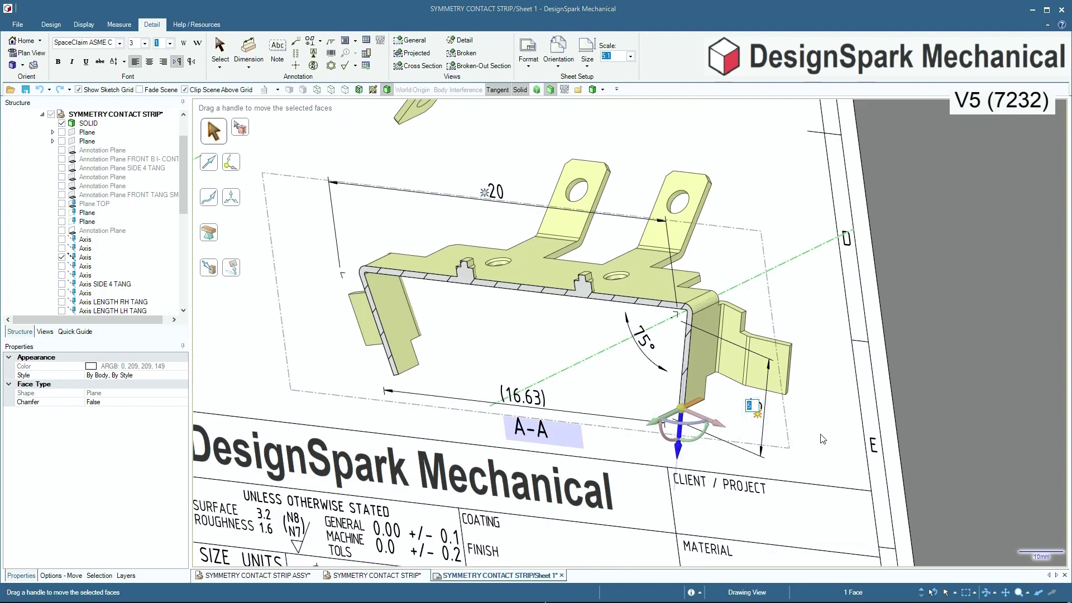
type(".5")
key("Return")
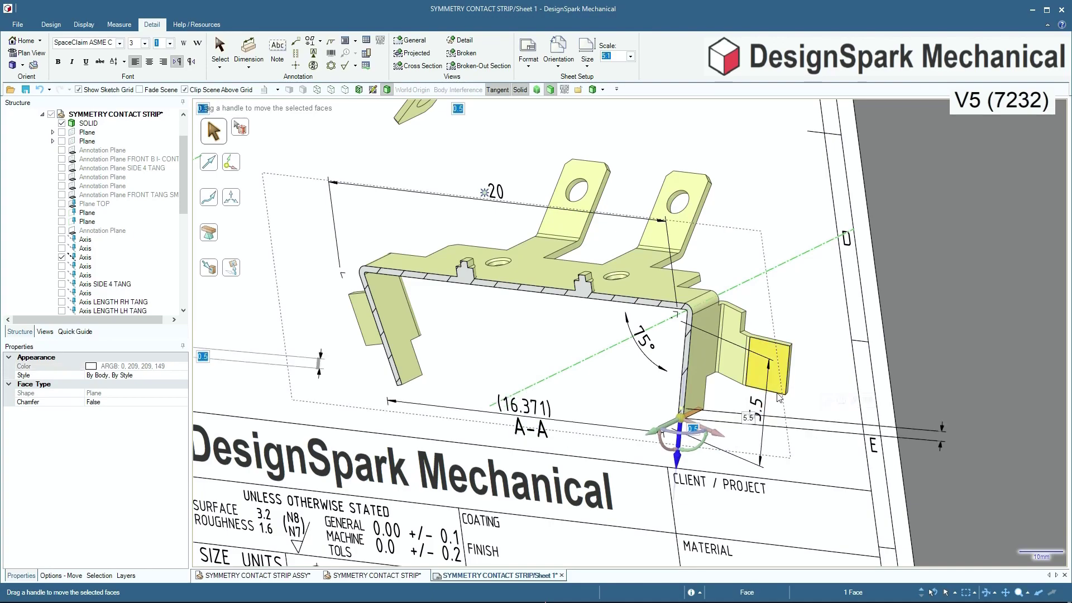
scroll(818, 436, "down", 3)
scroll(765, 399, "up", 3)
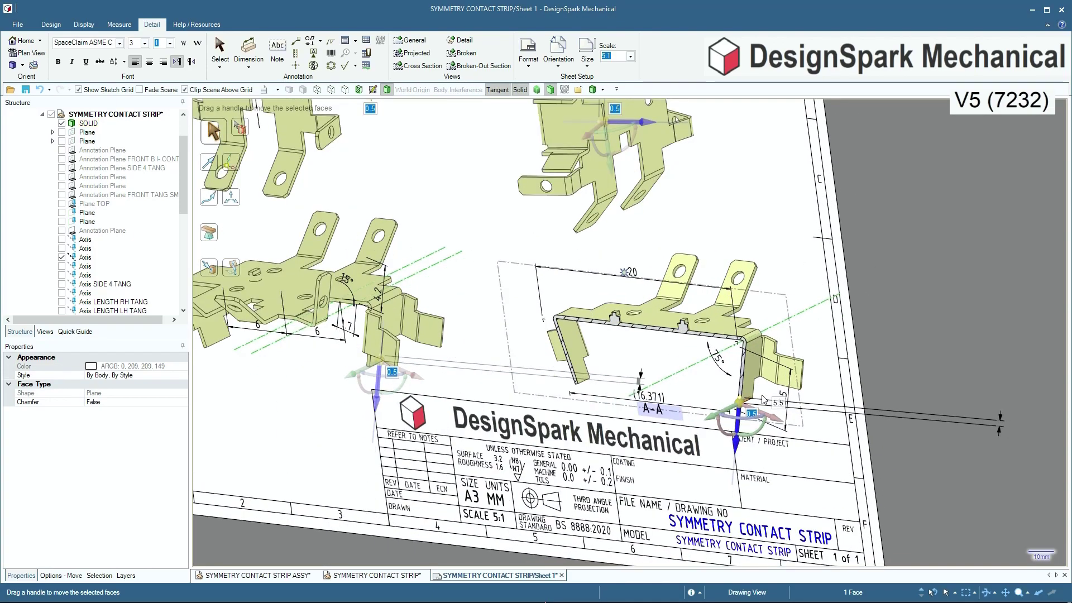
scroll(584, 385, "up", 2)
scroll(584, 386, "down", 2)
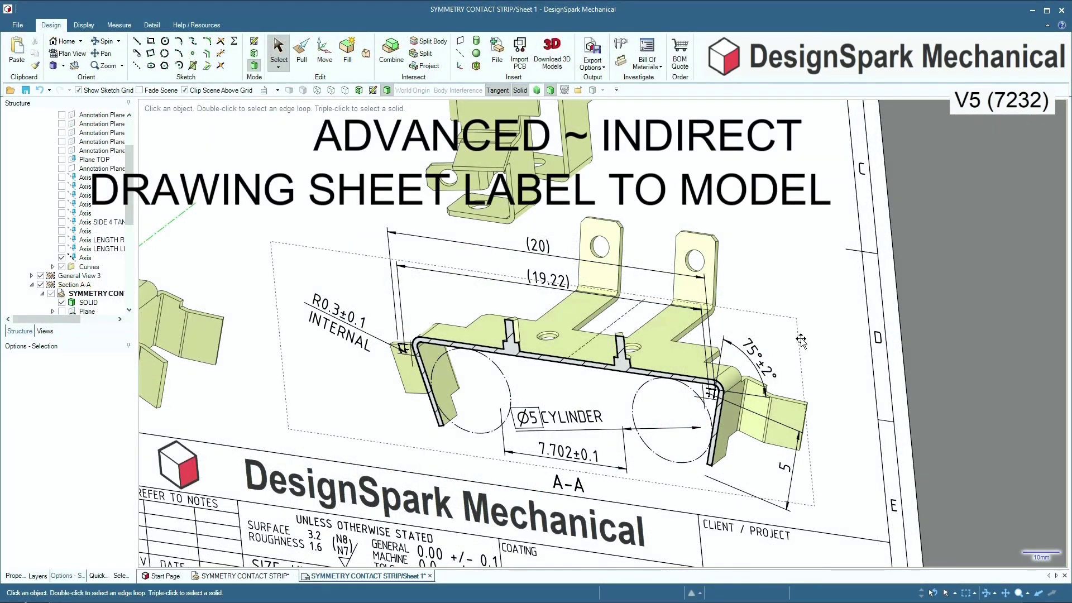
- With section A-A in plan view, select all faces of the right-hand contact and both Ø5 cylinder circles
left_click(802, 339)
left_click(801, 339)
key("v")
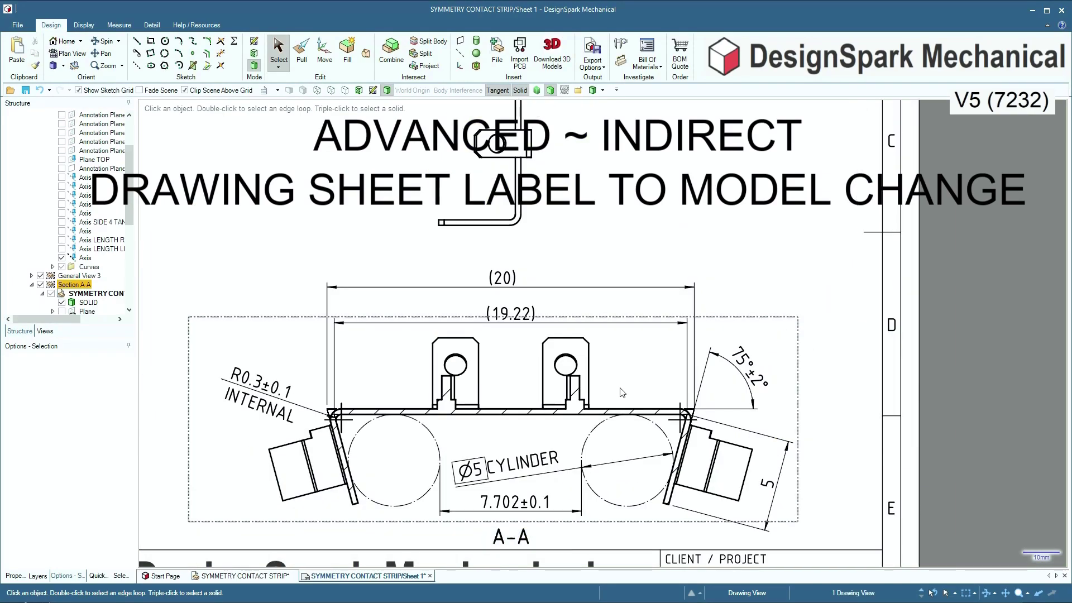
scroll(543, 239, "down", 3)
scroll(502, 374, "up", 1)
scroll(508, 374, "up", 2)
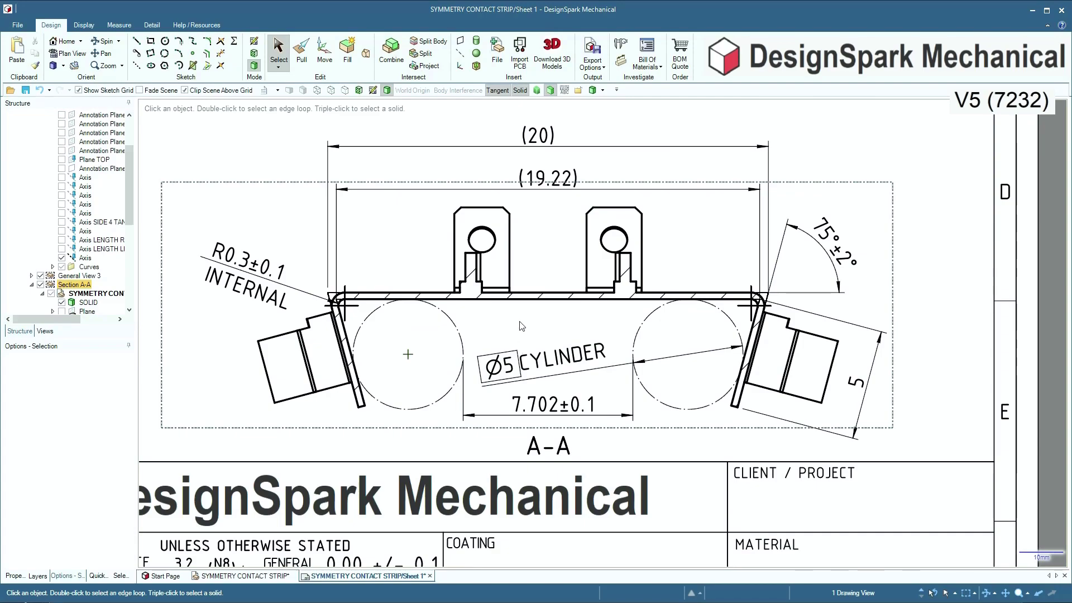
left_click(822, 357)
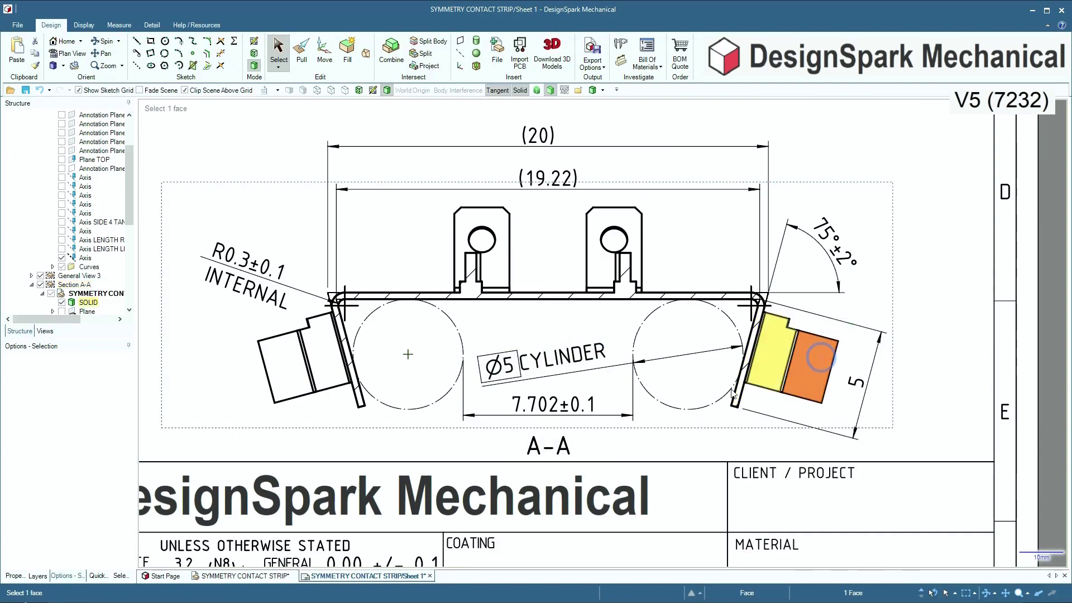
triple_click(830, 349)
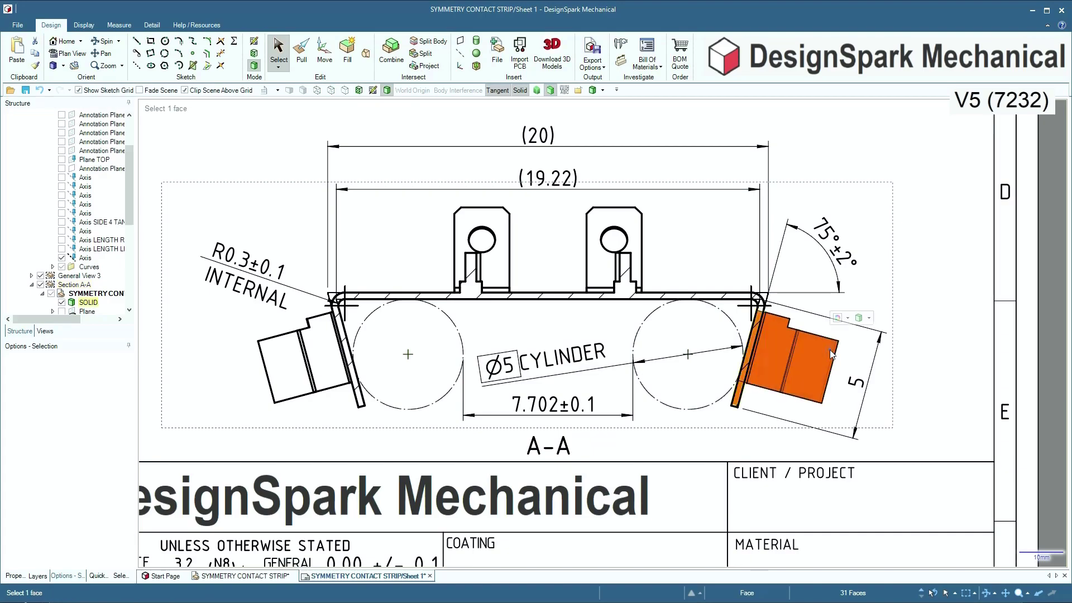
left_click(704, 406, "ctrl")
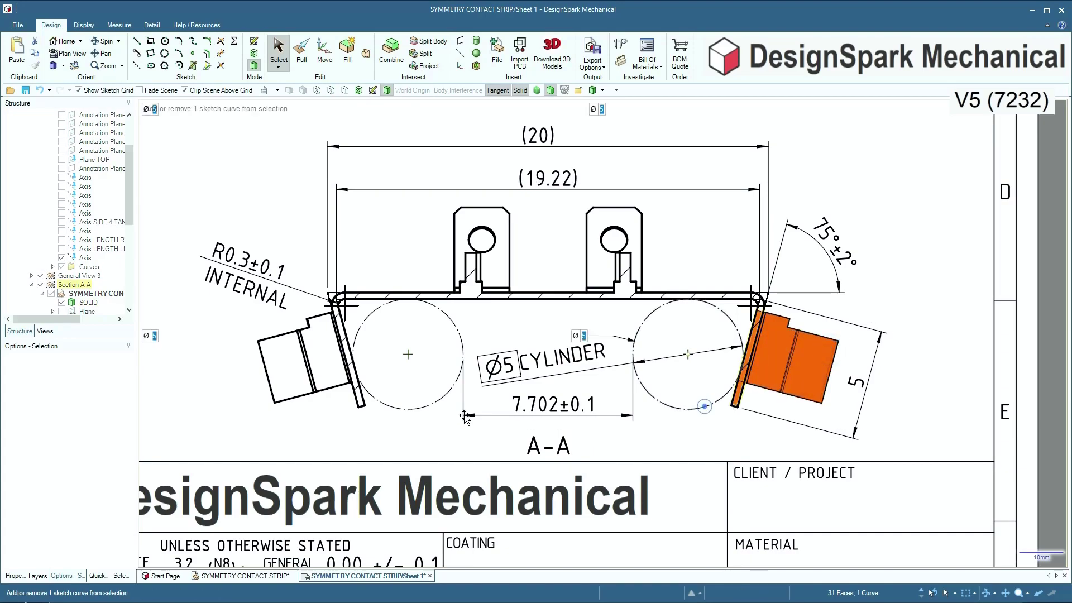
left_click(428, 404, "ctrl")
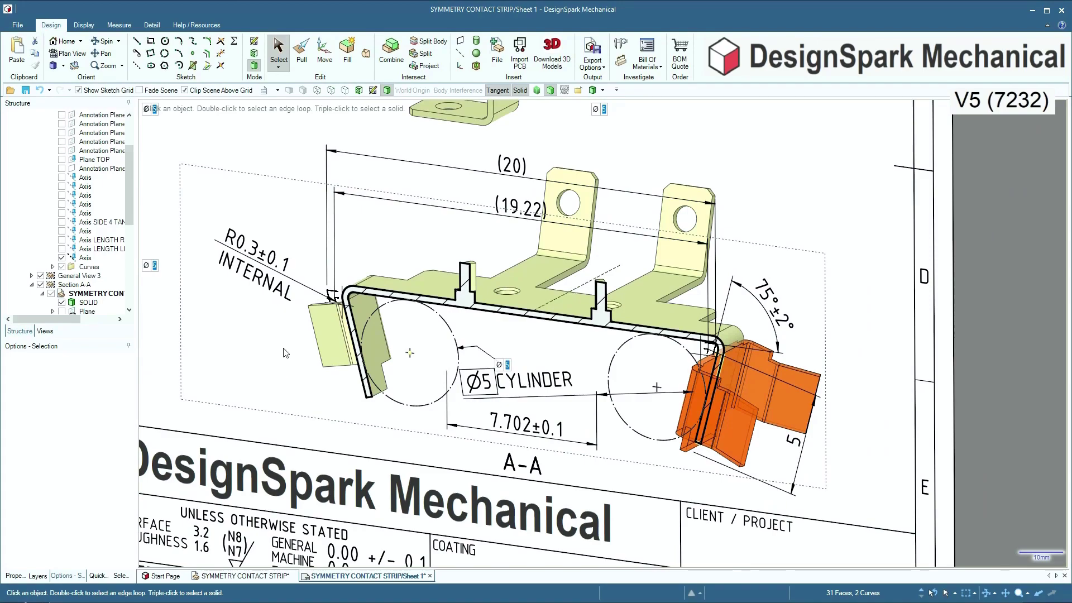
- Move the selection symmetrically along the strip's width direction, setting the gap dimension between the two Ø5 cylinders to 8 mm
key("m")
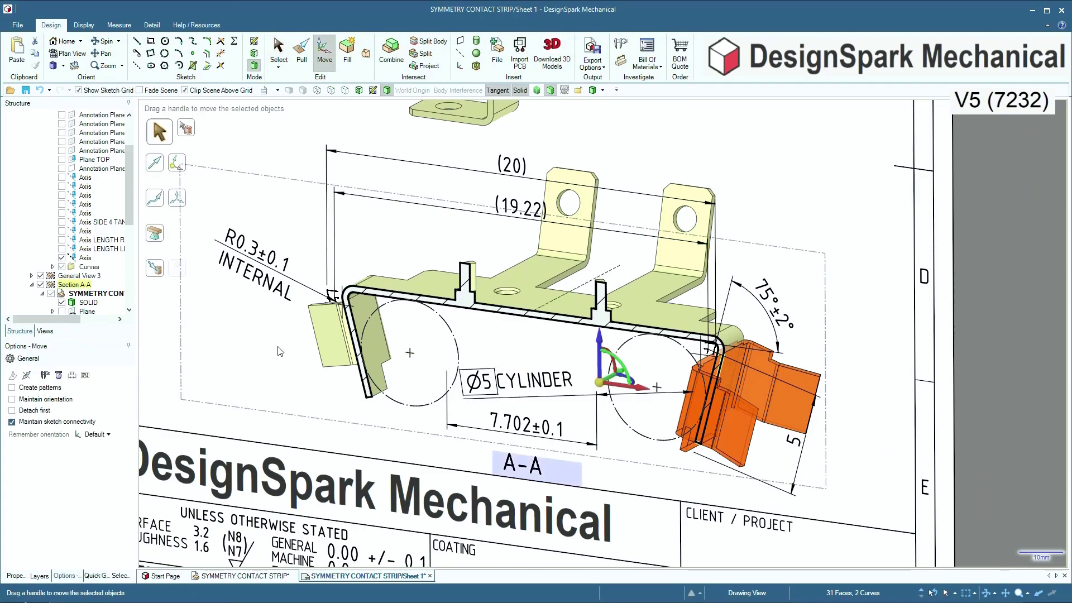
left_click(626, 385)
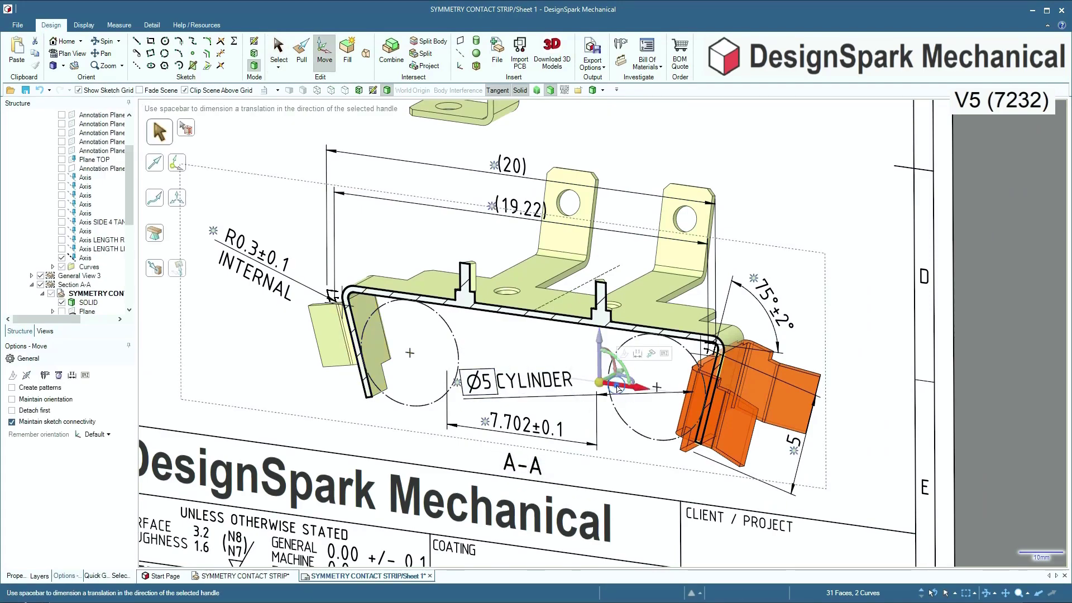
left_click(26, 375)
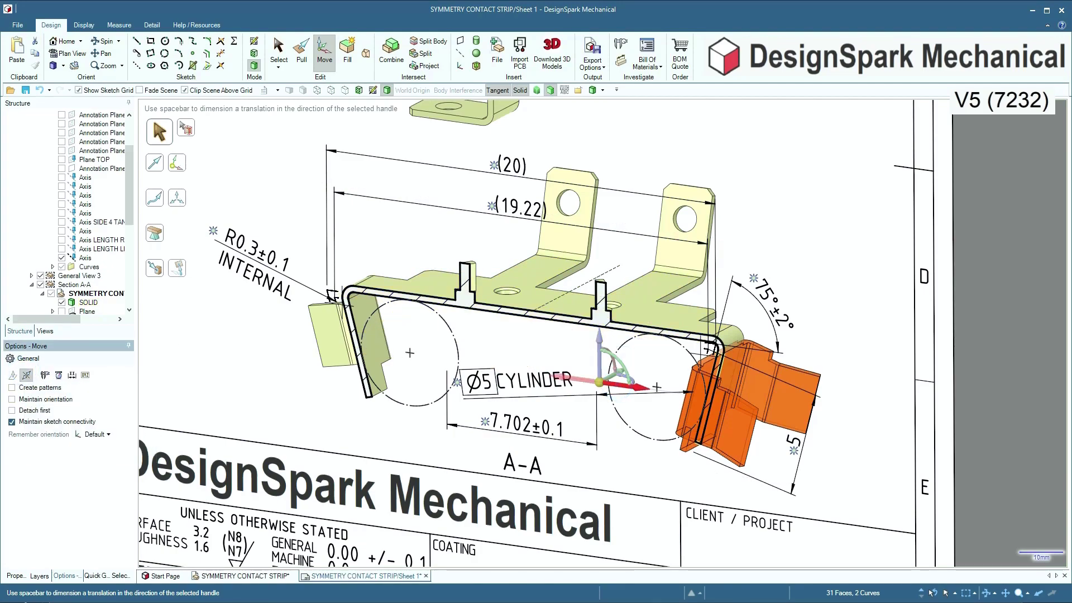
left_click(485, 423)
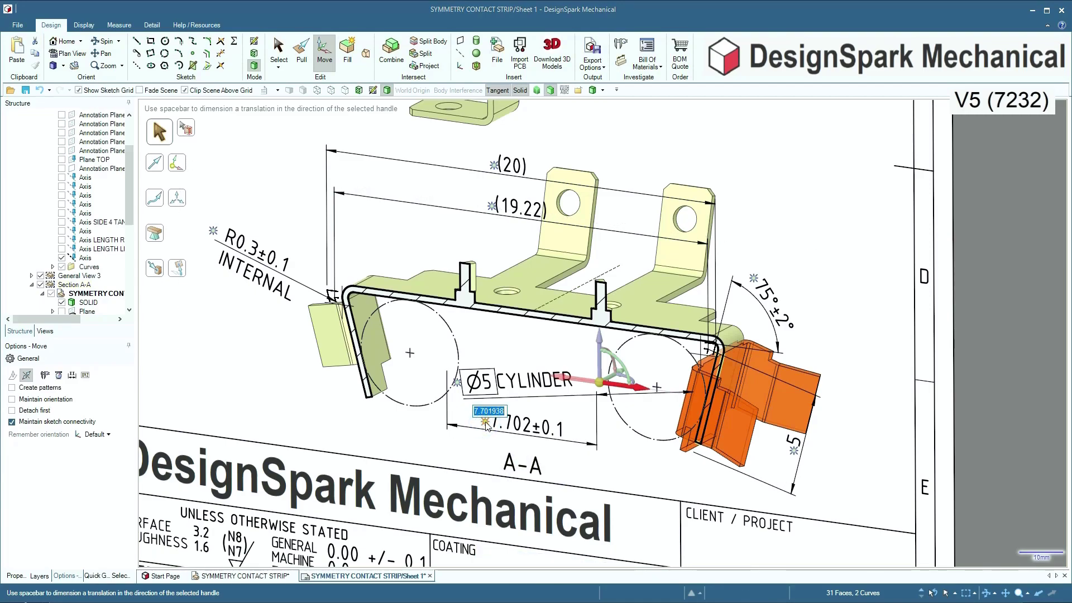
type("8")
key("Return")
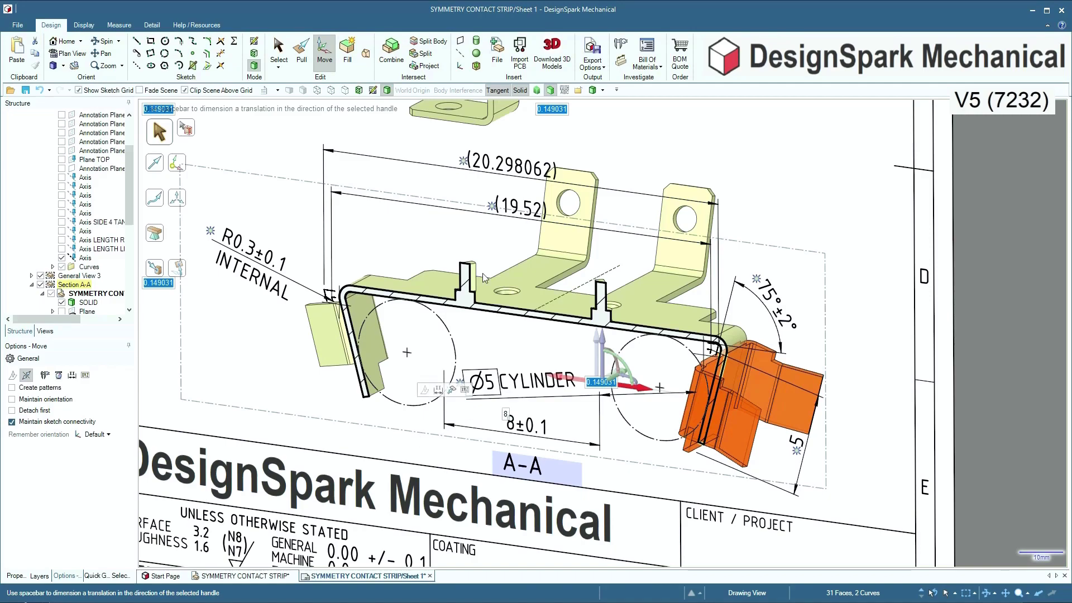
- Set the overall outer width reference dimension above section A-A to 20 mm
left_click(463, 162)
type("20")
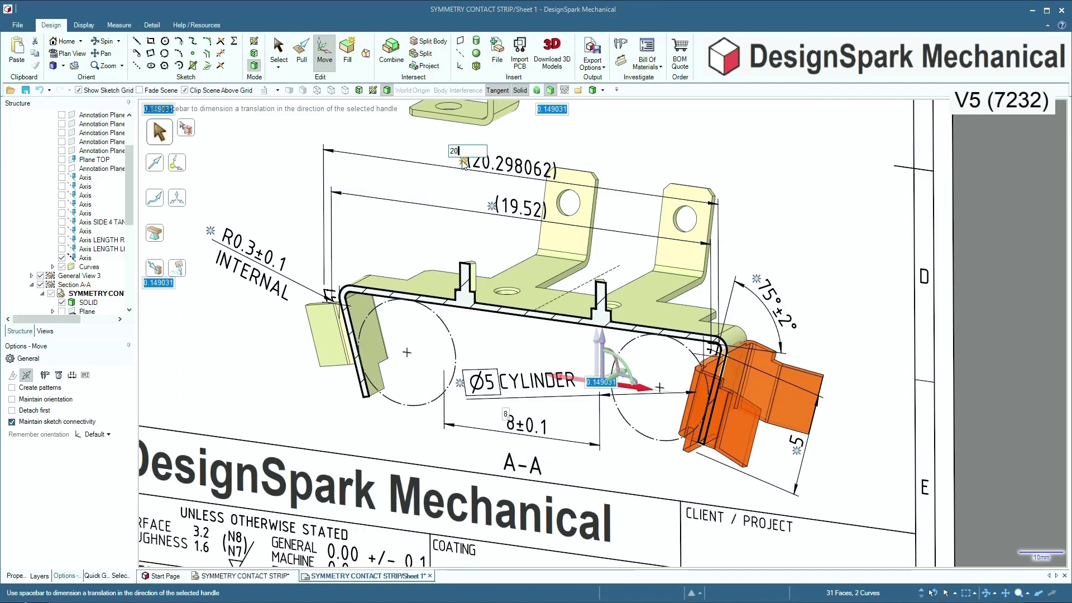
key("Return")
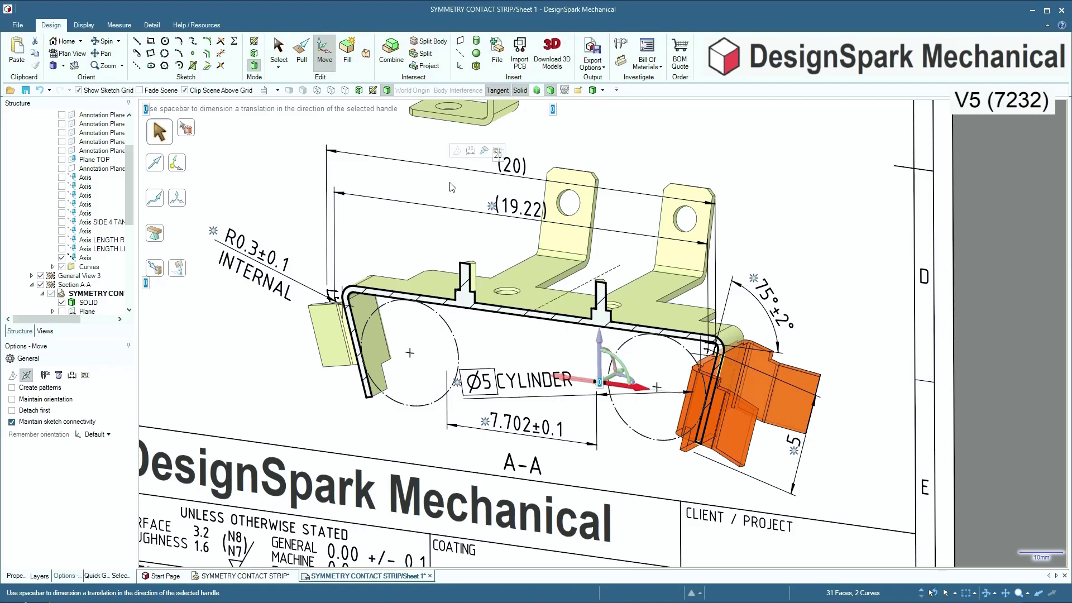
- Show the contact strip model in isometric view and box-select the three end faces of the nearer 135° side tang
left_click(859, 195)
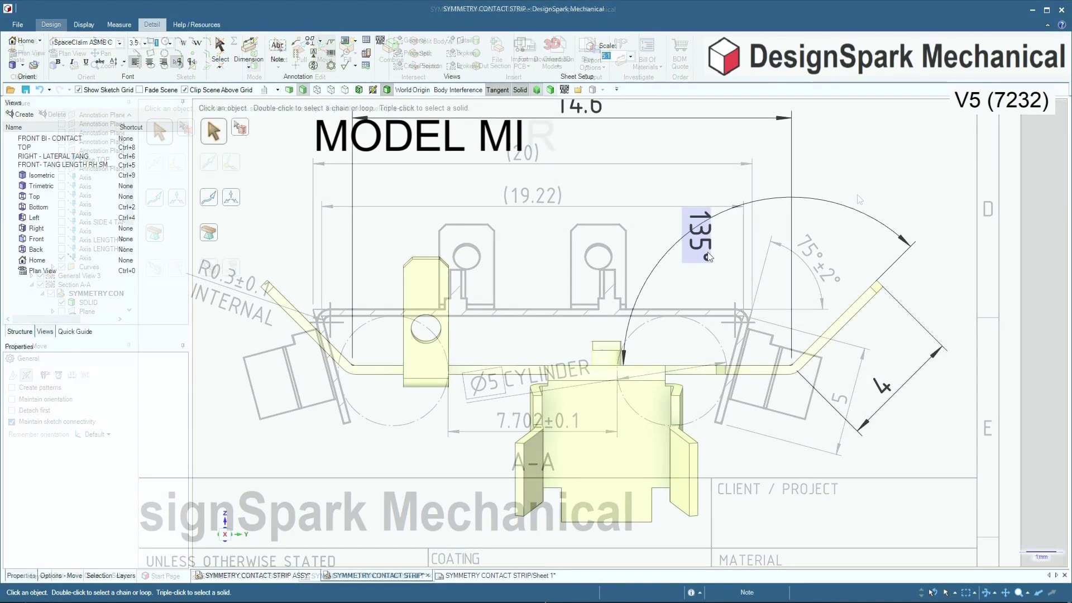
key("ctrl+9")
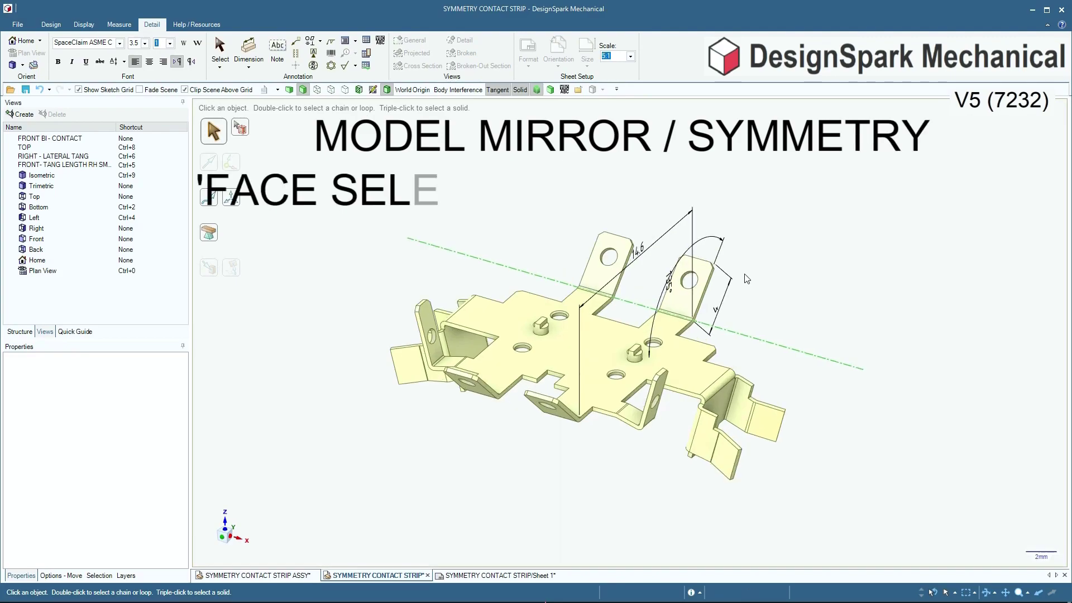
scroll(747, 279, "up", 3)
middle_click_drag(748, 279, 730, 290)
scroll(787, 296, "up", 5)
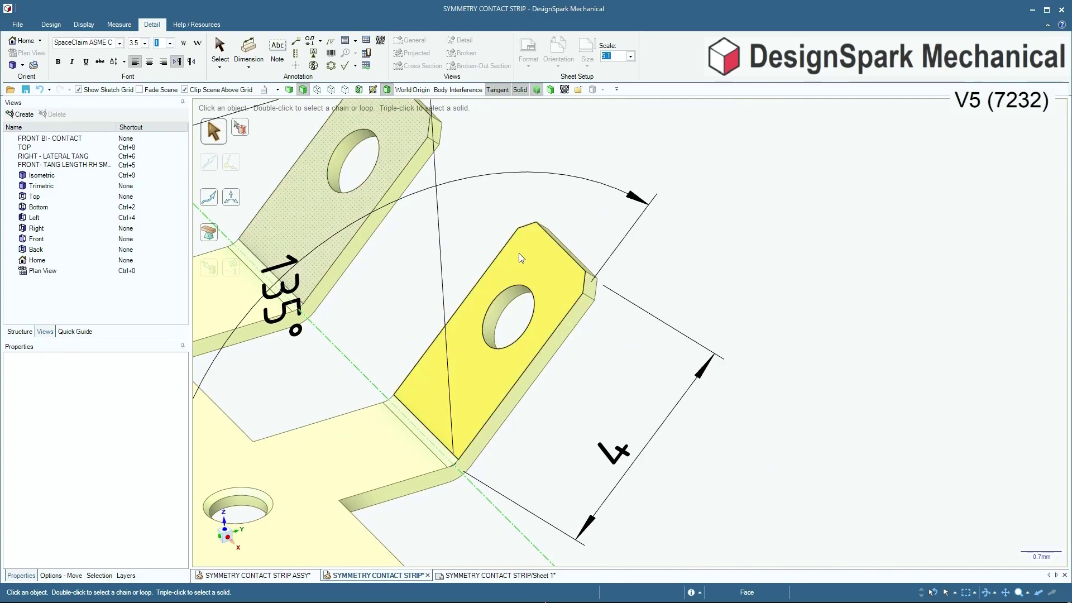
left_click_drag(484, 151, 661, 331)
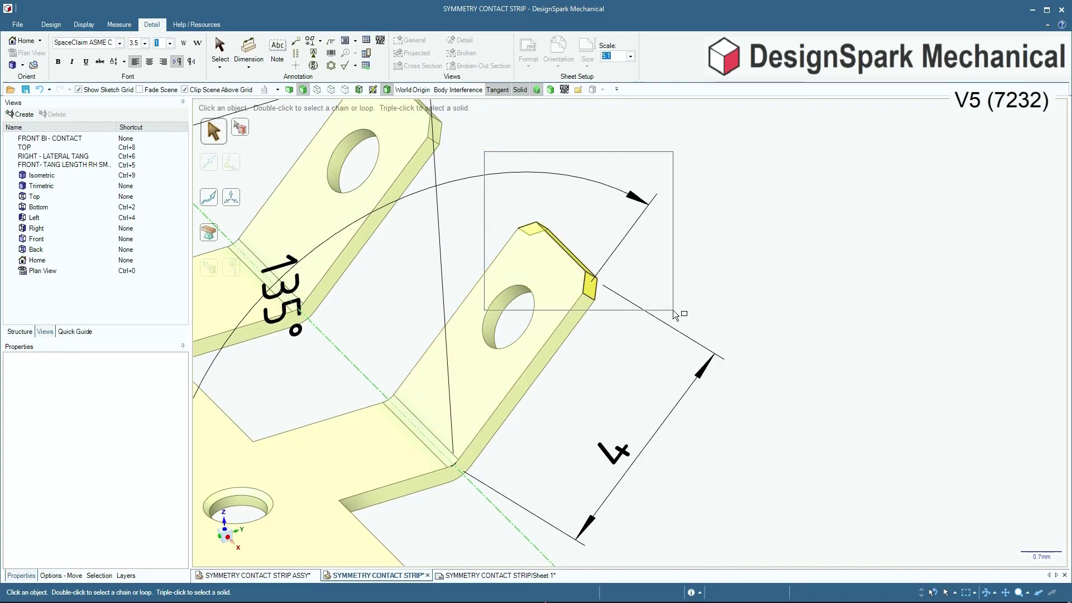
- Activate Move on the selected end faces and align its handle with the tang's length, using that direction for the move
key("m")
scroll(771, 254, "down", 3)
scroll(771, 254, "up", 3)
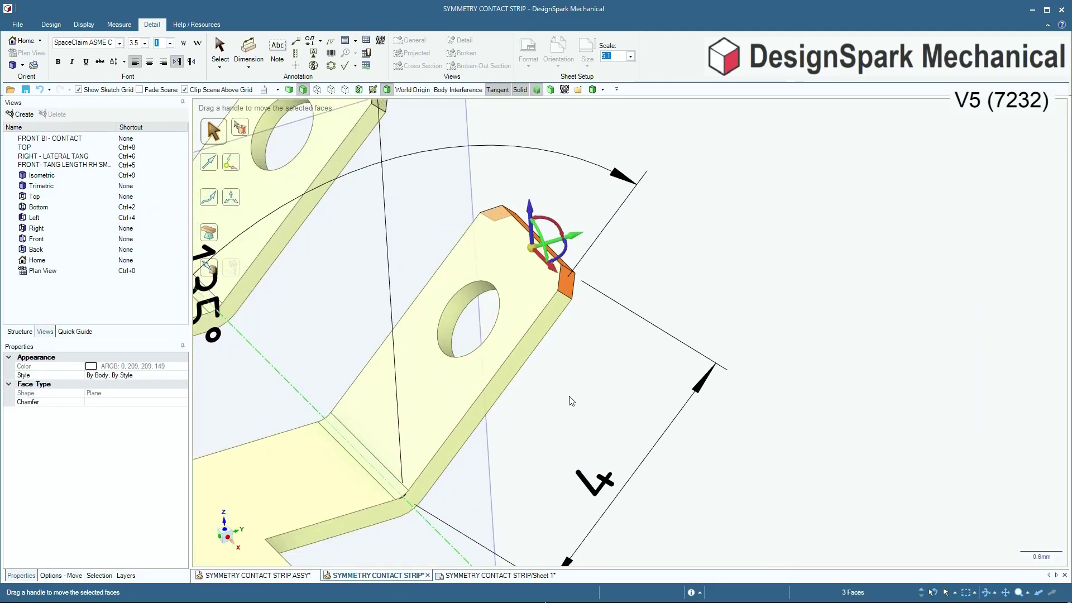
left_click(541, 353, "alt")
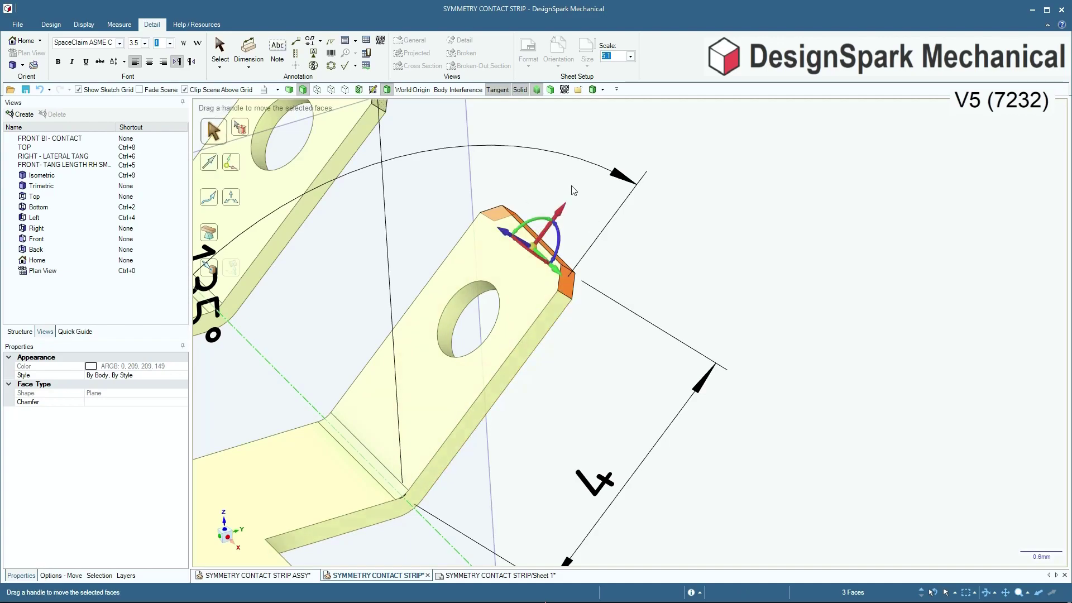
scroll(544, 245, "down", 5)
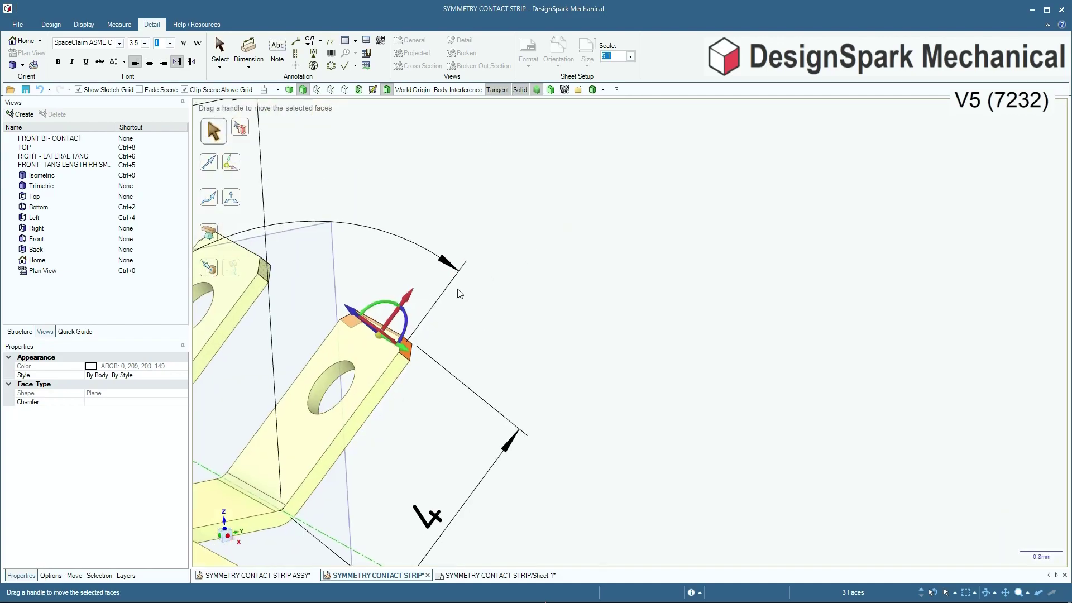
middle_click_drag(557, 324, 654, 194)
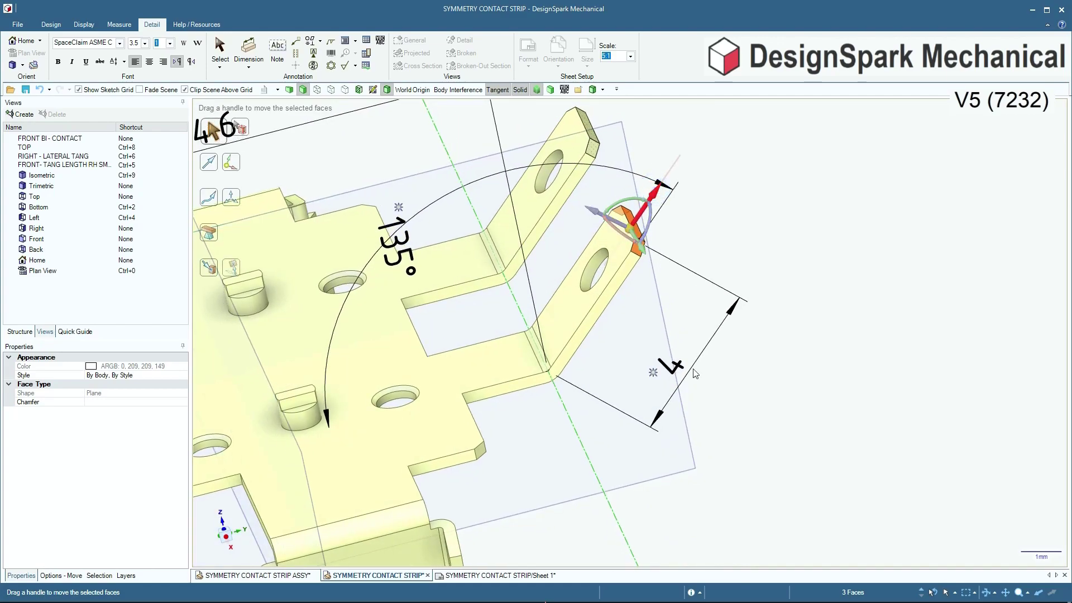
- Set the side tang's length dimension to 5 mm and undo that length change
left_click(654, 373)
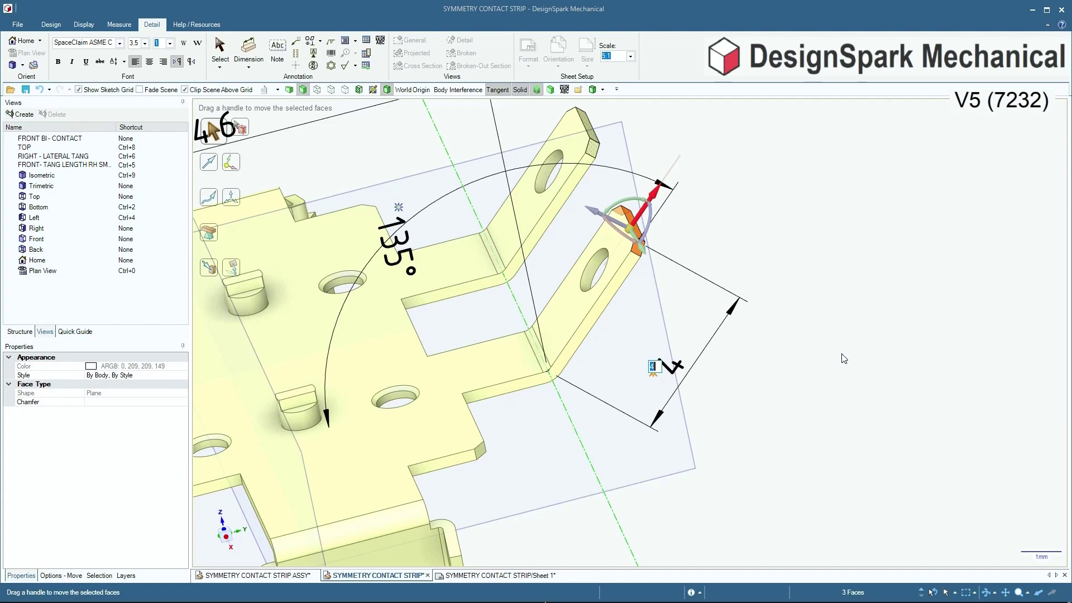
scroll(844, 359, "down", 5)
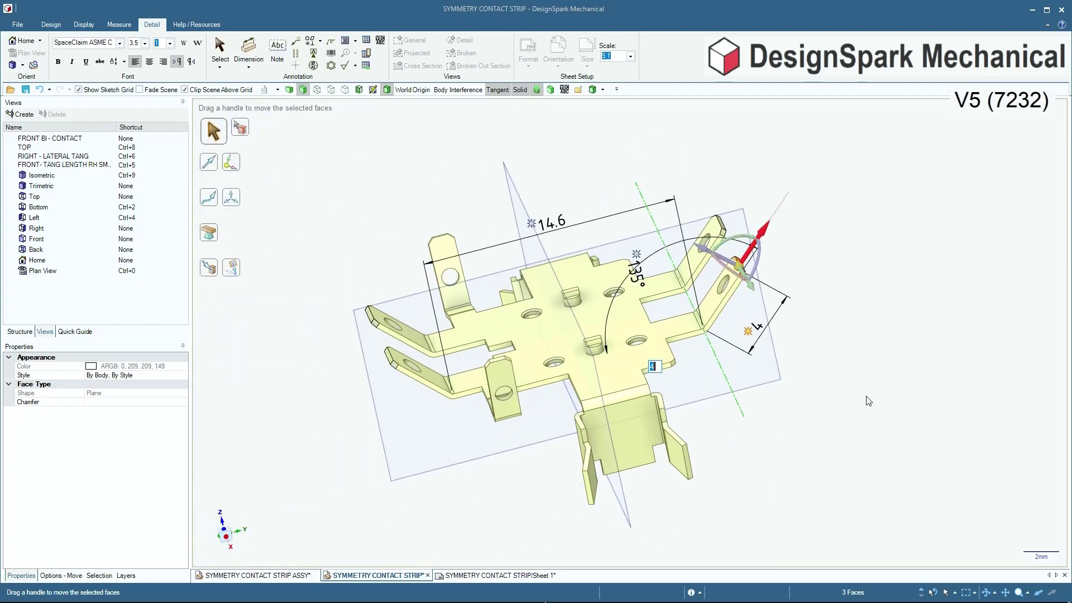
scroll(893, 400, "up", 3)
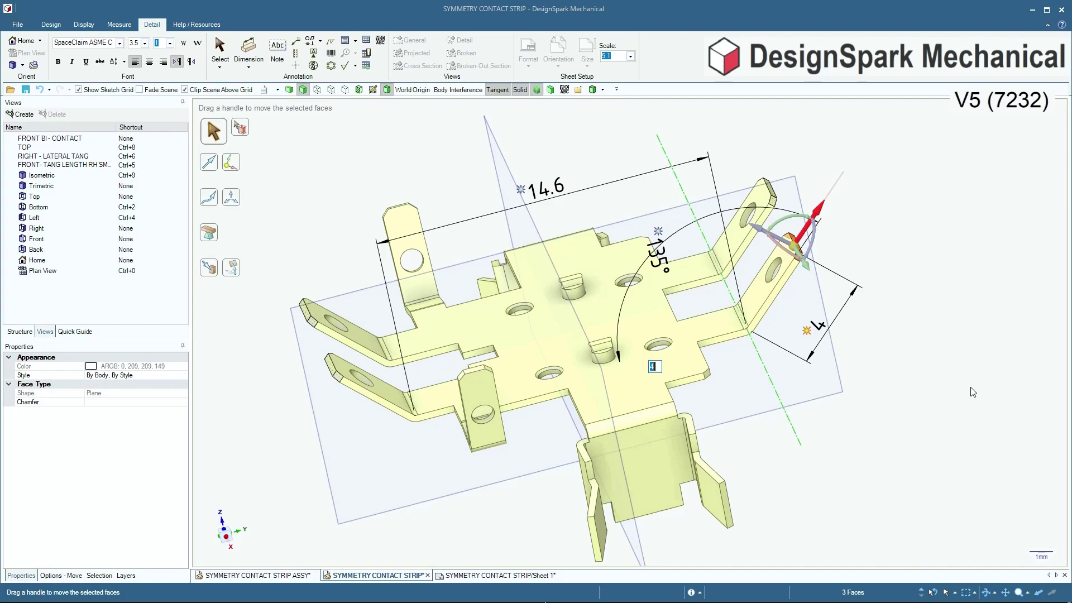
key("Return")
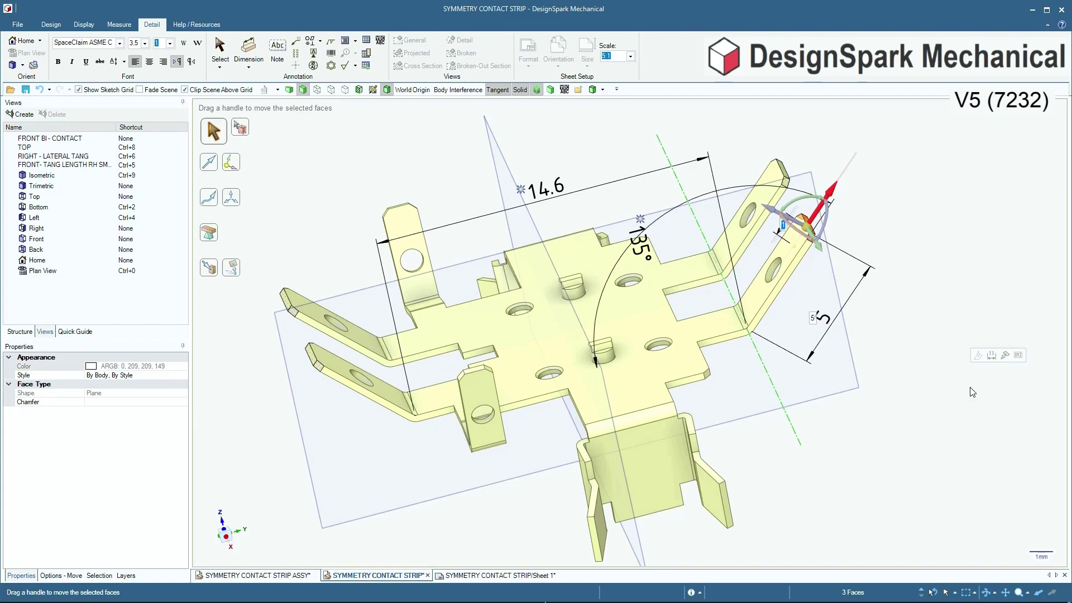
key("ctrl+z")
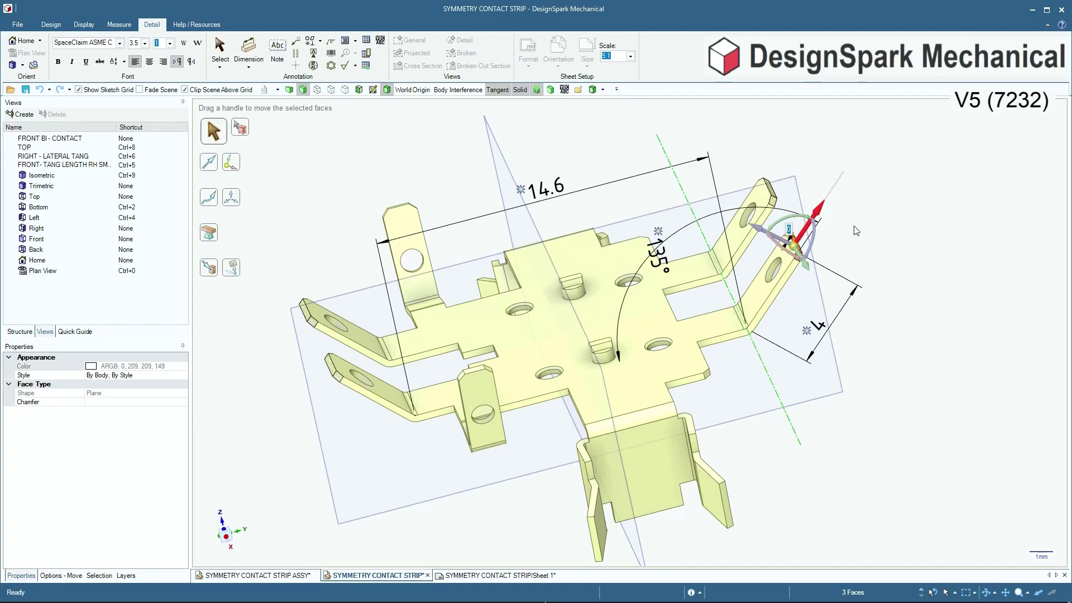
- Clear the selection and select all 16 faces of the two adjacent side tangs, including their bends
scroll(856, 232, "up", 3)
left_click(832, 233)
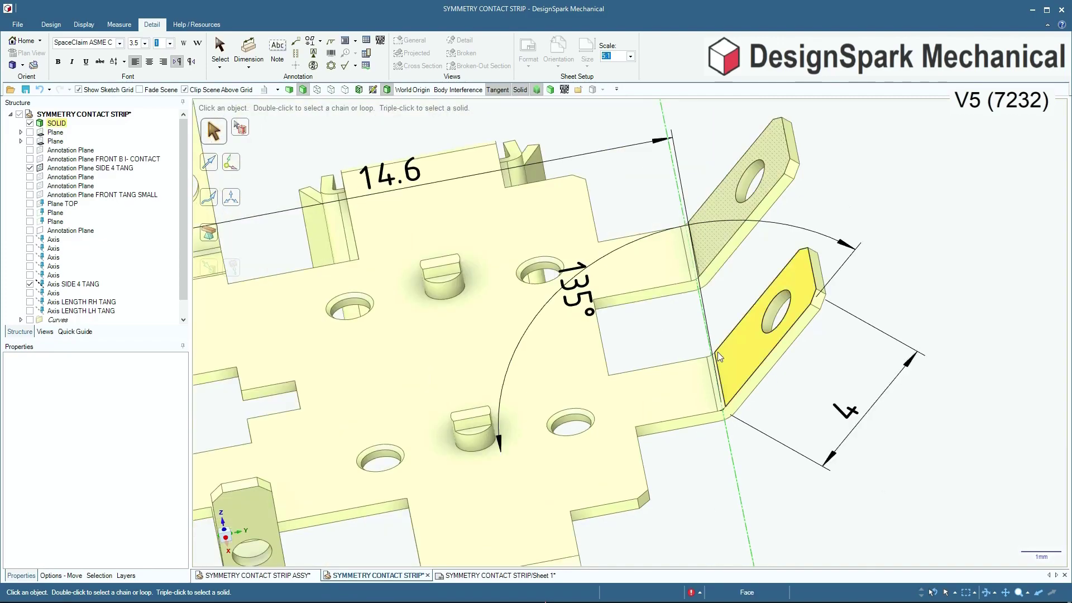
left_click(746, 347)
double_click(747, 347)
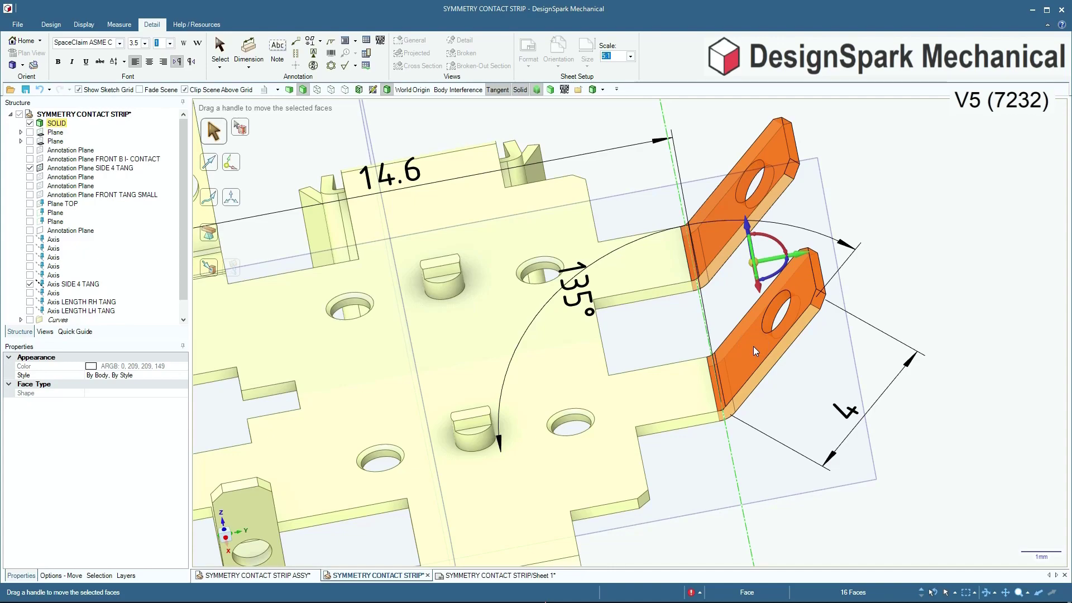
scroll(753, 347, "down", 3)
scroll(747, 316, "up", 2)
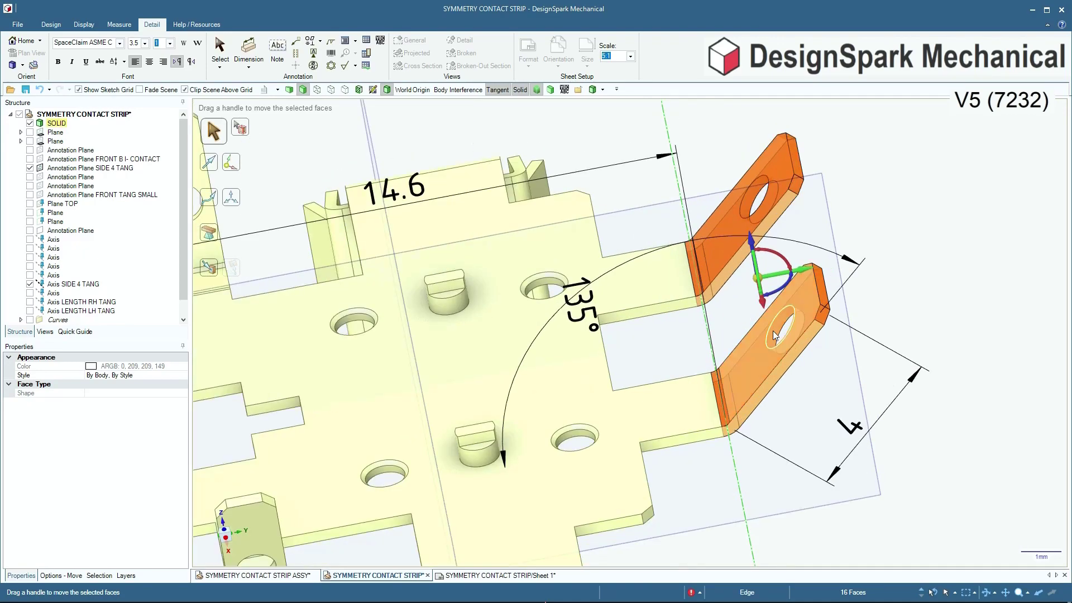
- Move both selected tangs symmetrically along the strip's length by setting the 14.6 mm dimension between opposite tangs to 16 mm
scroll(805, 275, "down", 3)
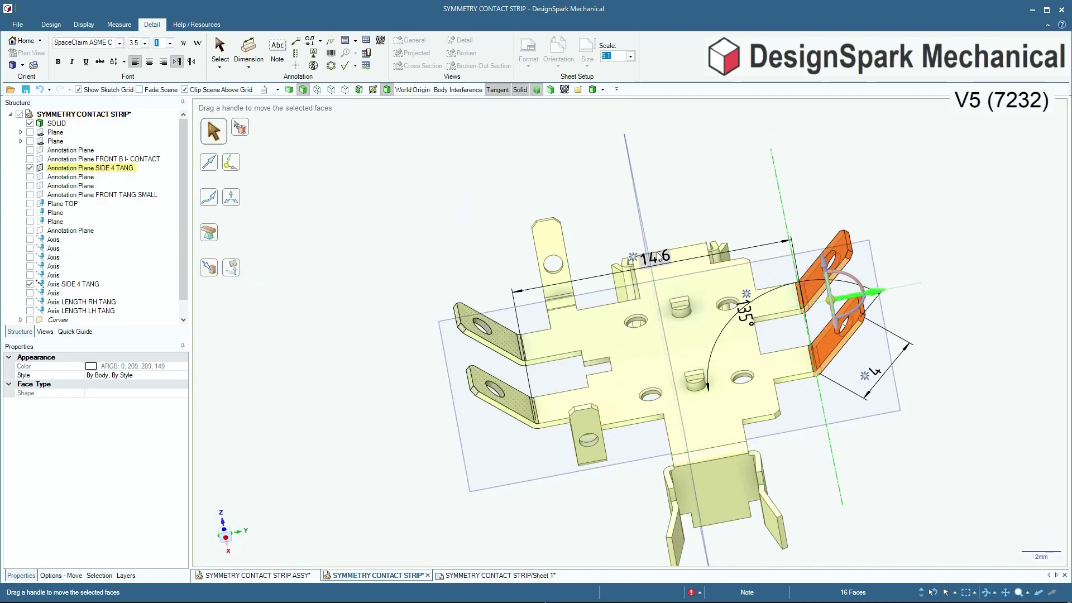
middle_click_drag(659, 256, 791, 490)
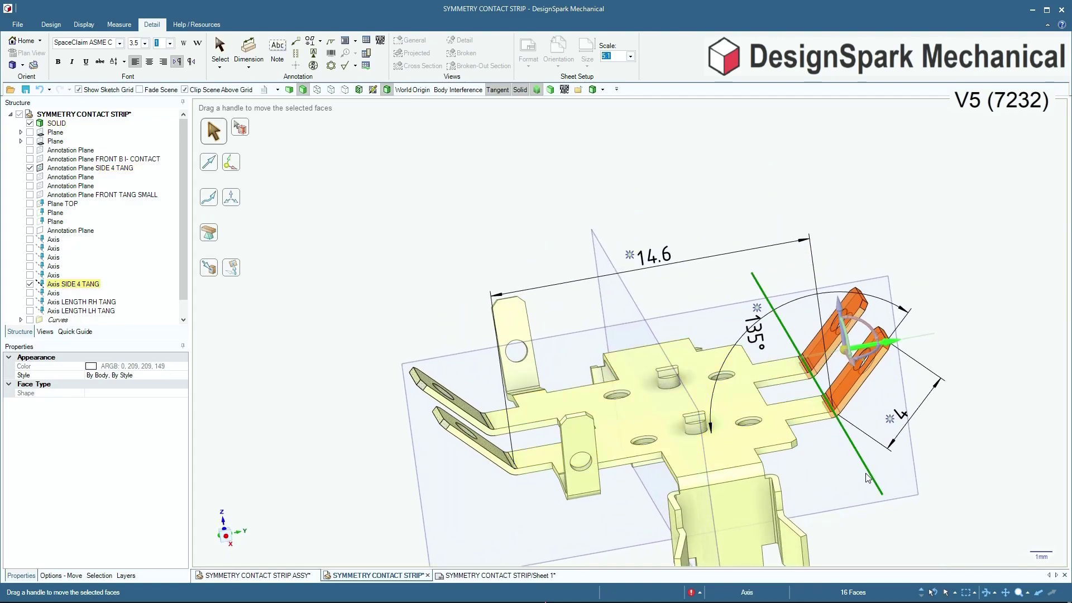
left_click(629, 253)
type("15")
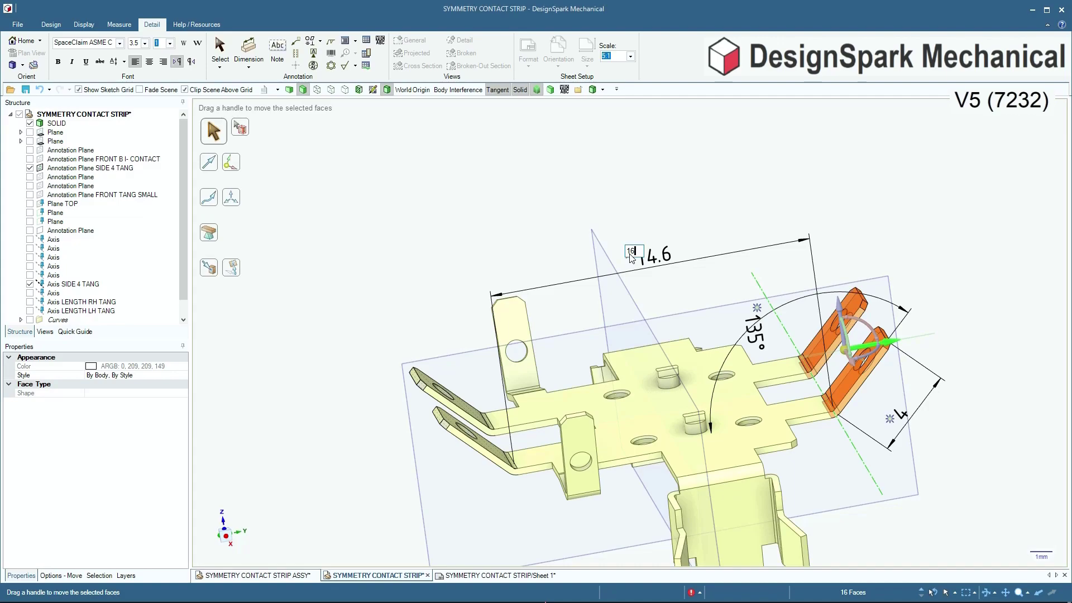
key("Return")
scroll(1008, 376, "up", 2)
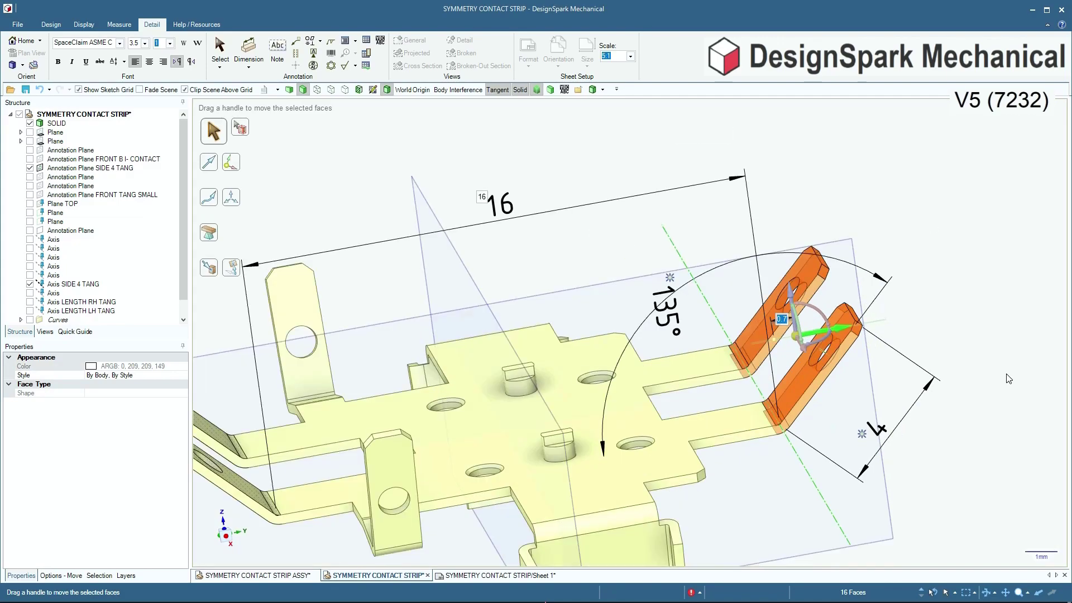
scroll(892, 429, "up", 2)
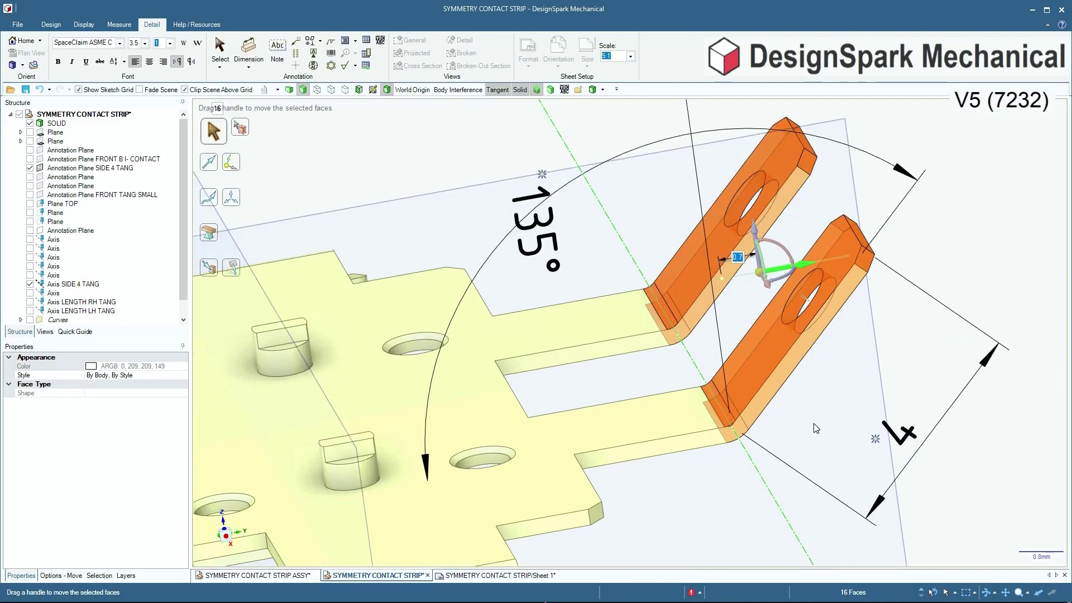
scroll(845, 378, "up", 4)
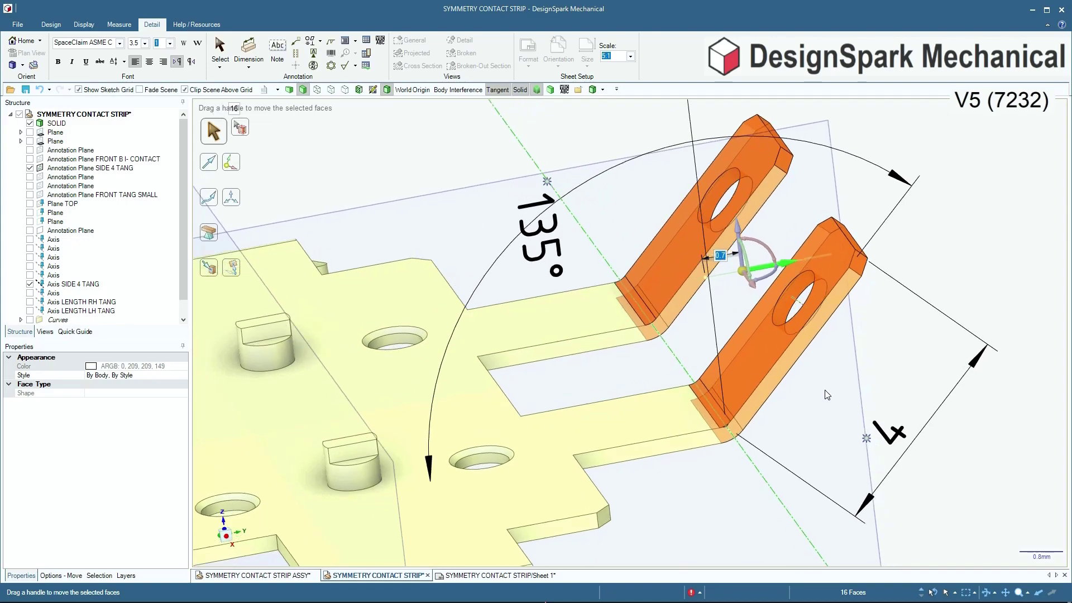
left_click(871, 305)
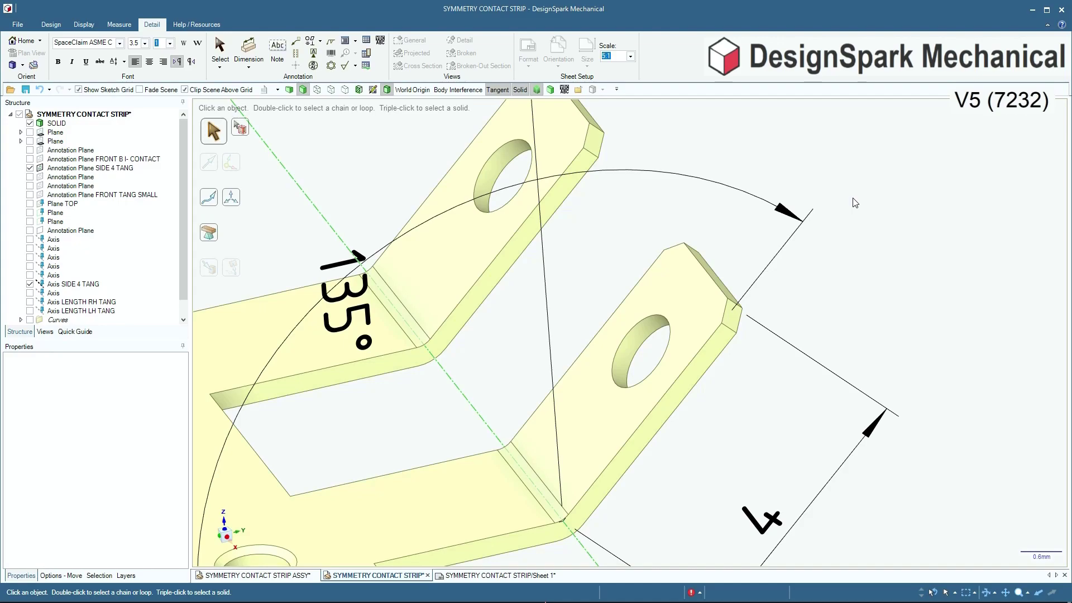
- Box-select the nearer side tang's faces and anchor the Move handle on the SIDE 4 TANG bend axis
left_click_drag(852, 199, 755, 252)
left_click_drag(660, 341, 629, 394)
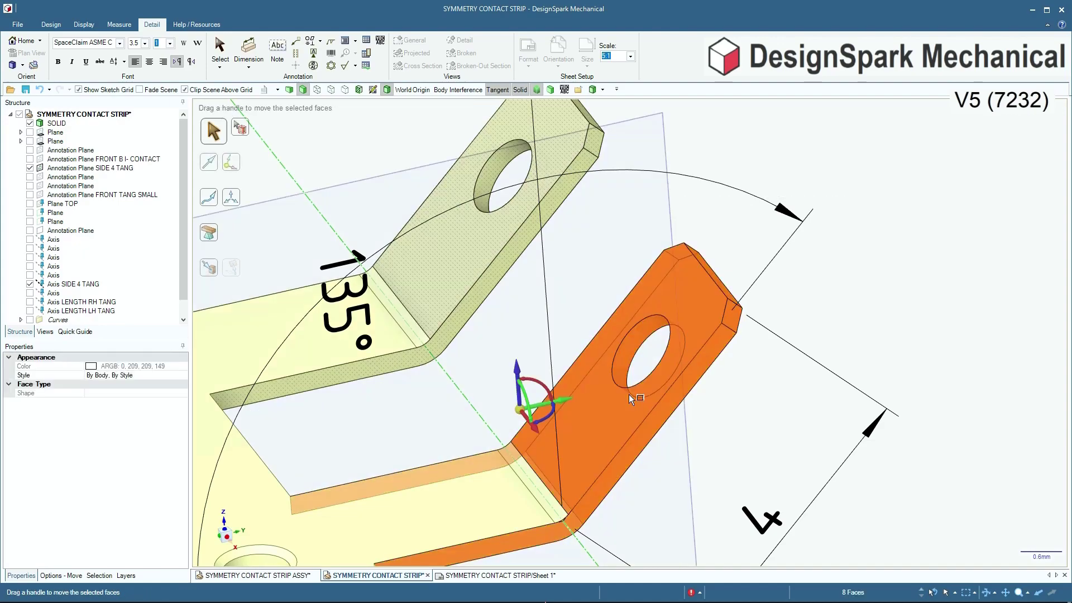
scroll(969, 322, "down", 5)
scroll(906, 382, "up", 3)
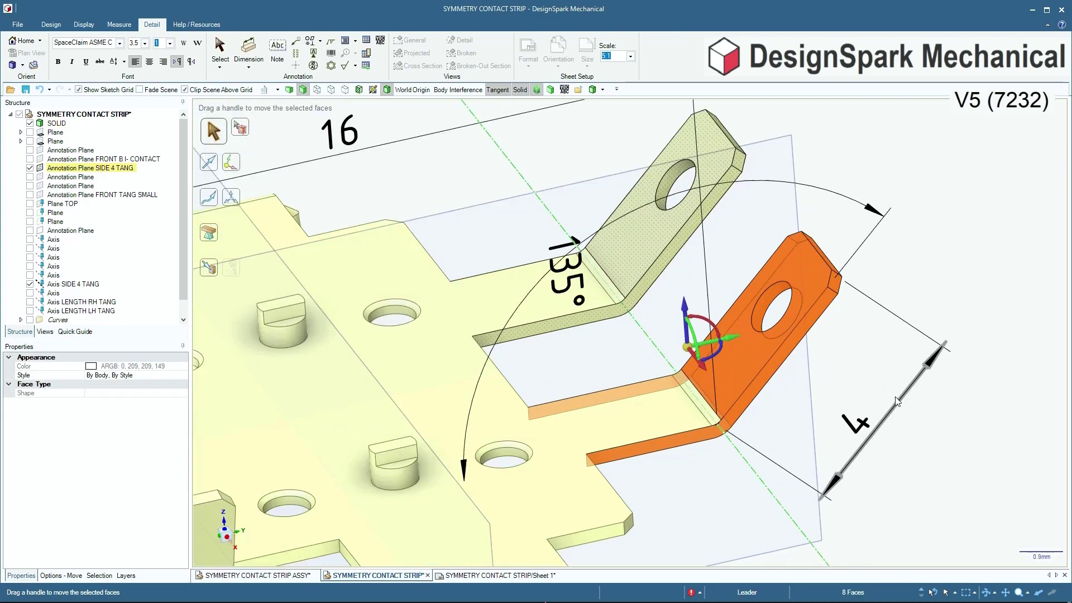
left_click_drag(690, 352, 651, 347)
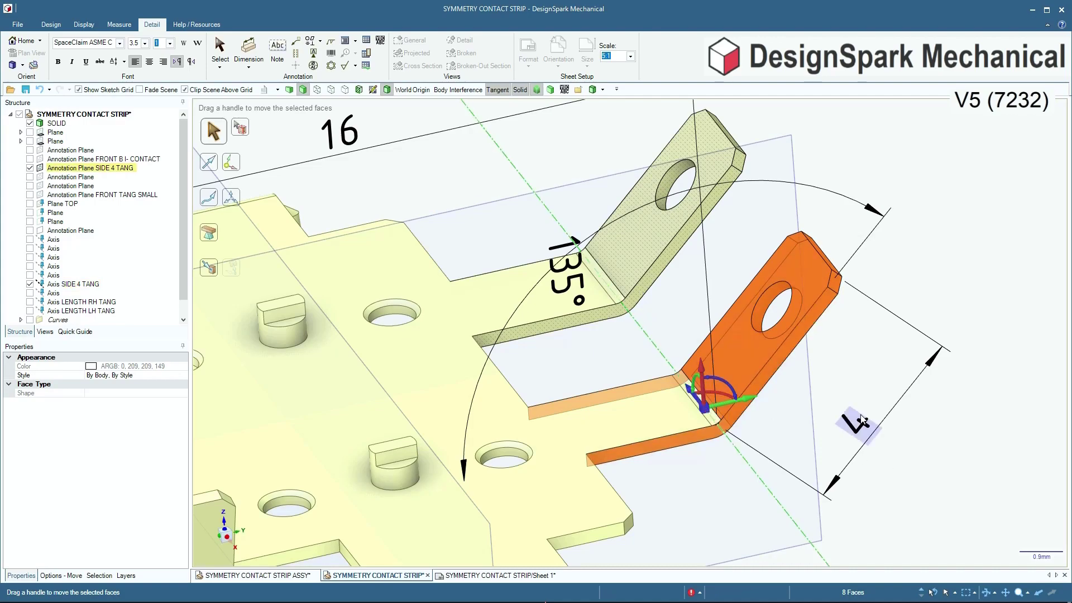
scroll(854, 399, "down", 3)
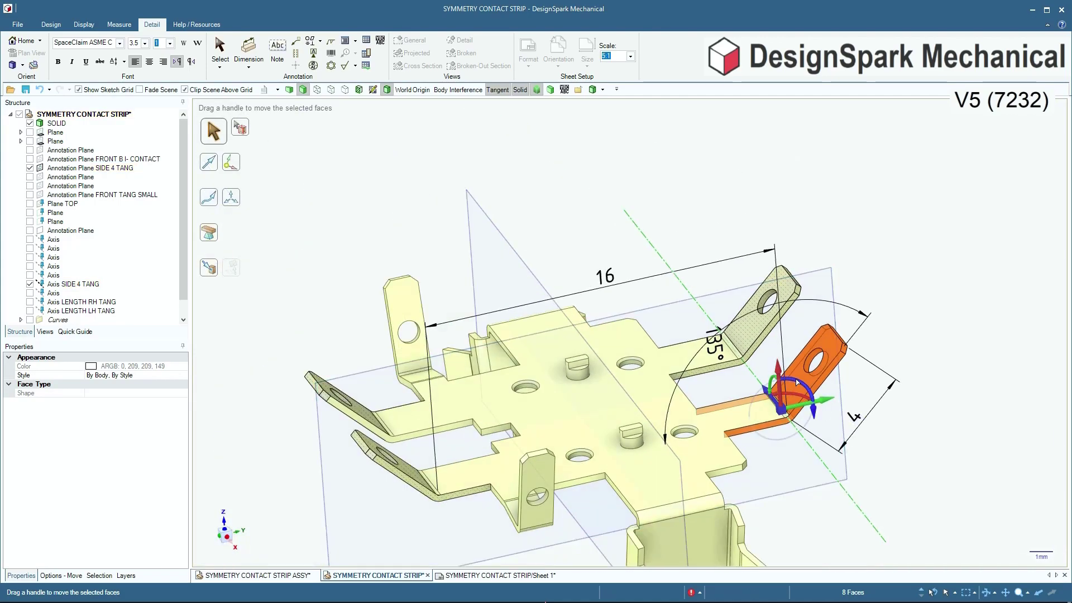
- Rotate the side tang about its bend axis by setting the 135° angle dimension to 90°, and clear the selection
left_click(798, 382)
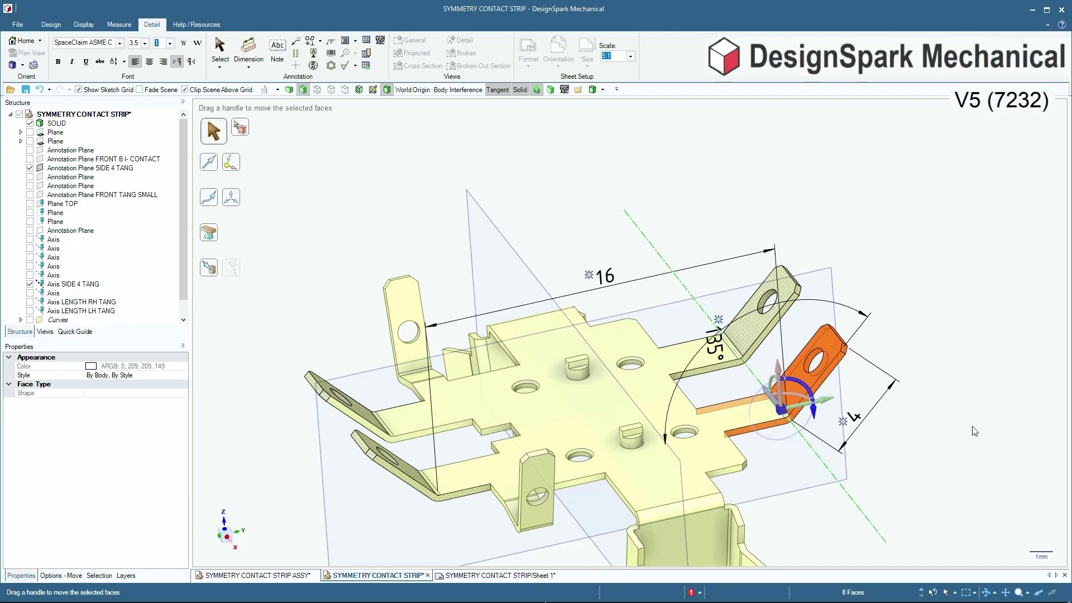
left_click(719, 320)
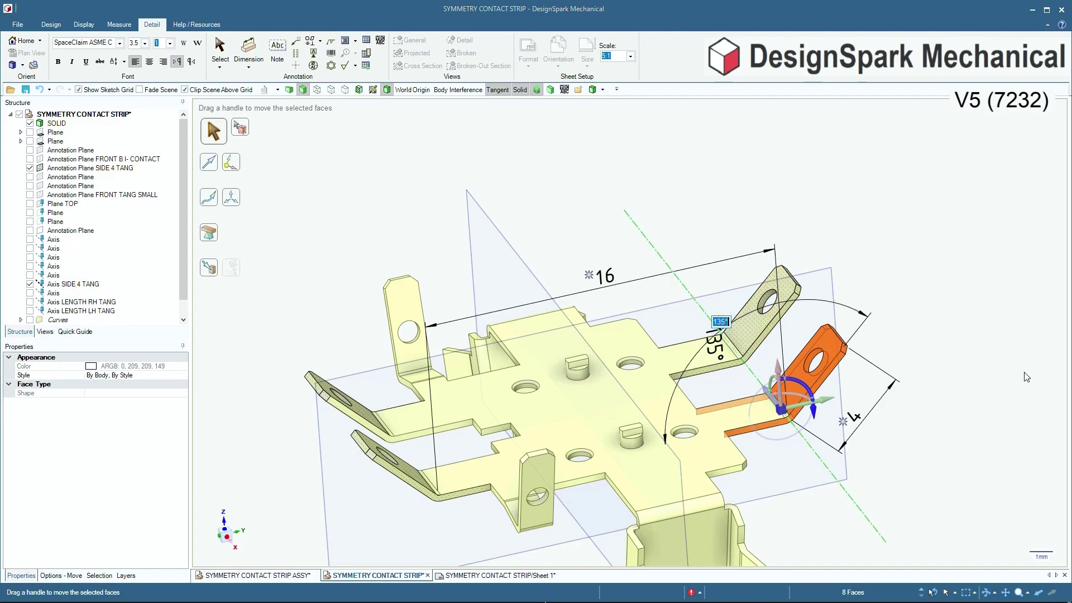
type("90")
key("Return")
left_click(949, 424)
scroll(674, 260, "down", 2)
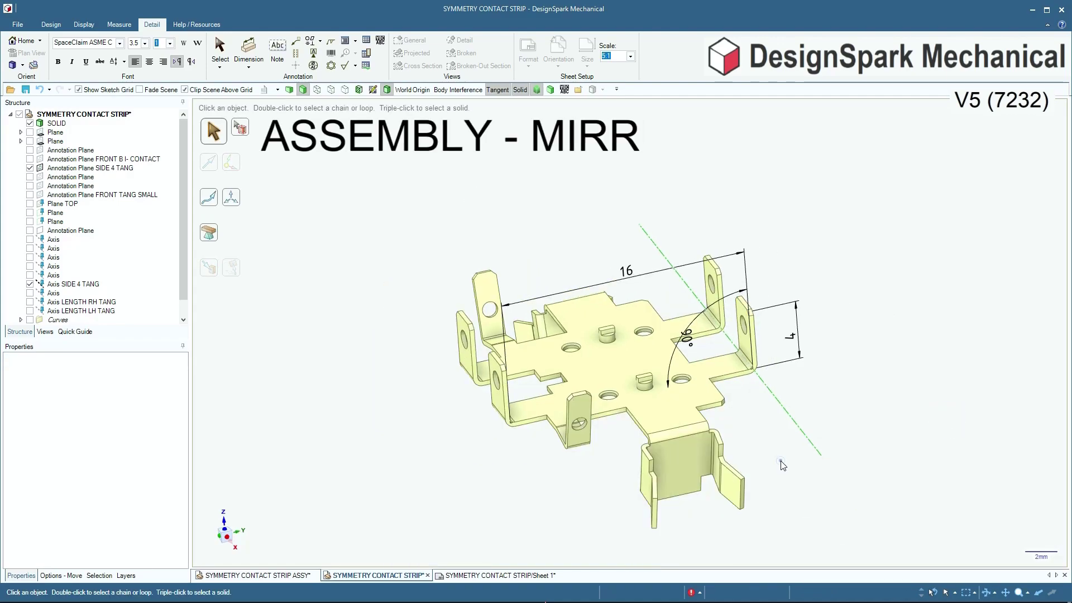
- Switch to the SYMMETRY CONTACT STRIP ASSY design and display the assembly shaded in isometric view
left_click(295, 575)
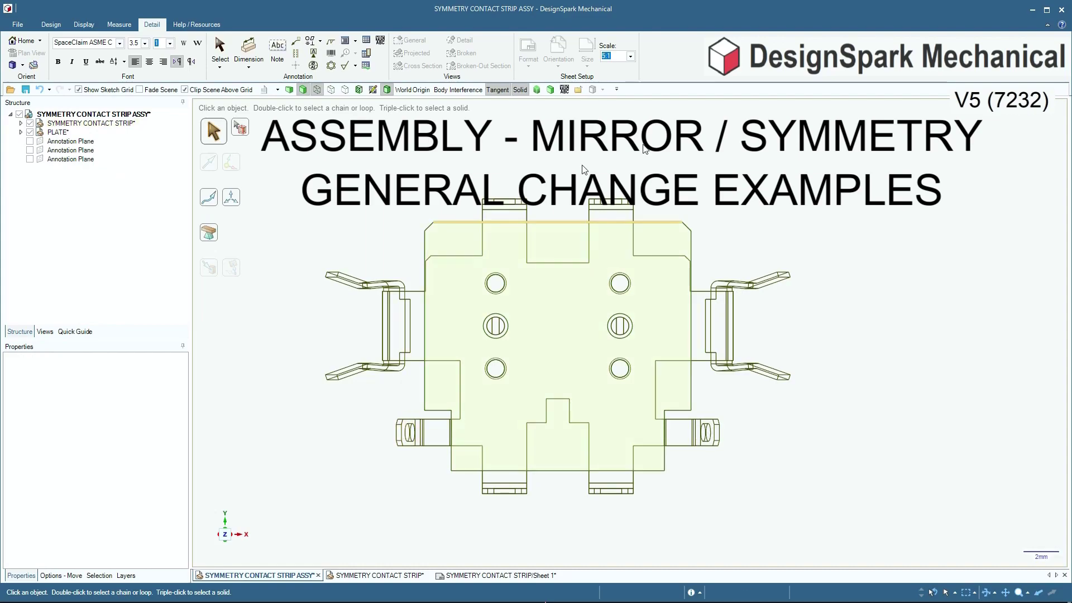
left_click(536, 89)
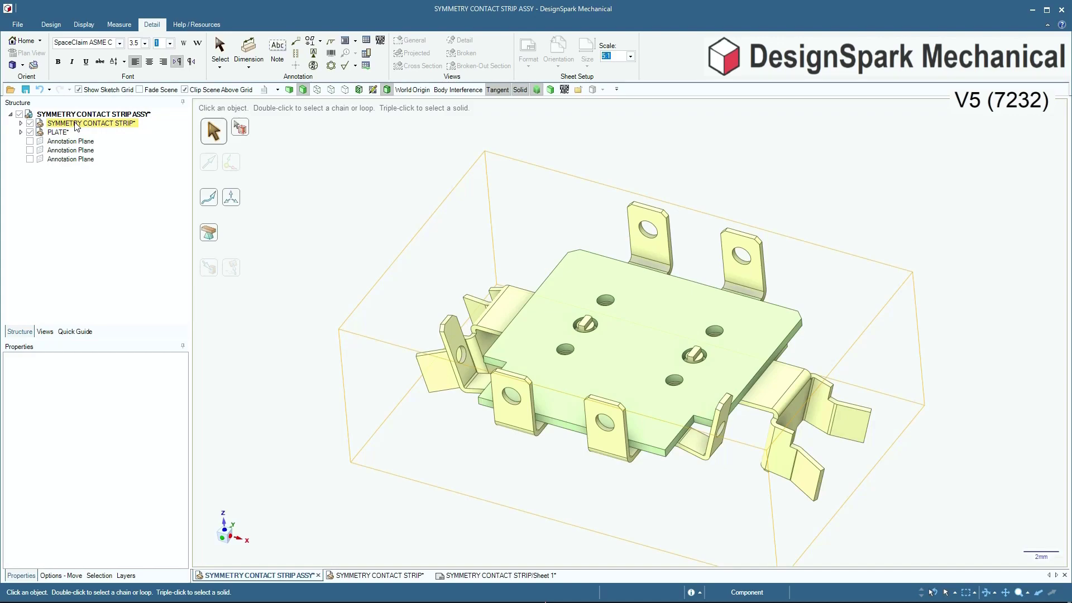
- Check the contact strip component's open command, view its separate part design, and return to the assembly
left_click(77, 125)
right_click(77, 125)
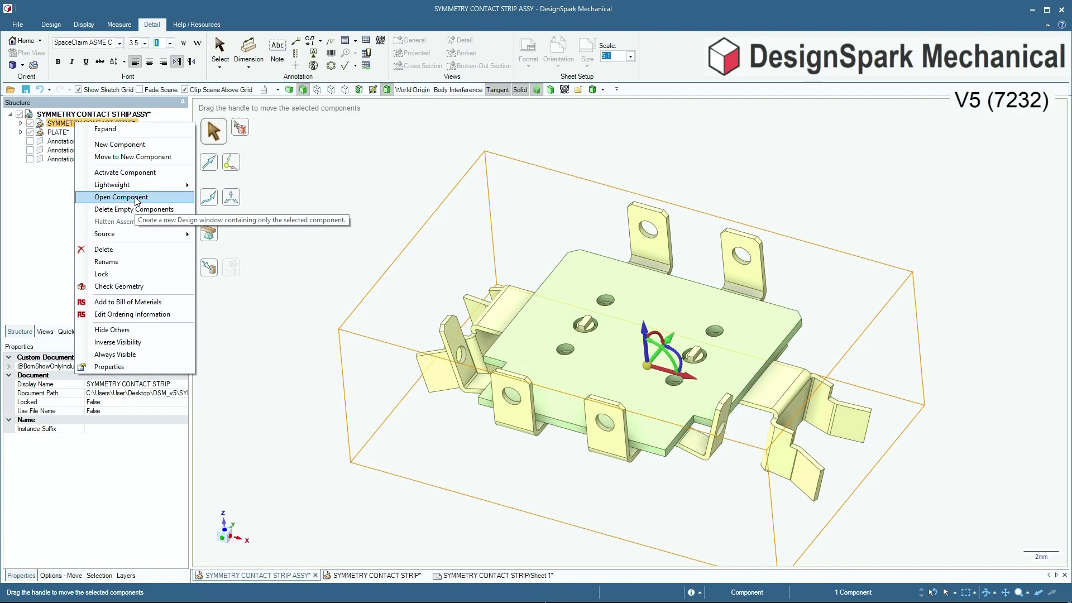
left_click(405, 577)
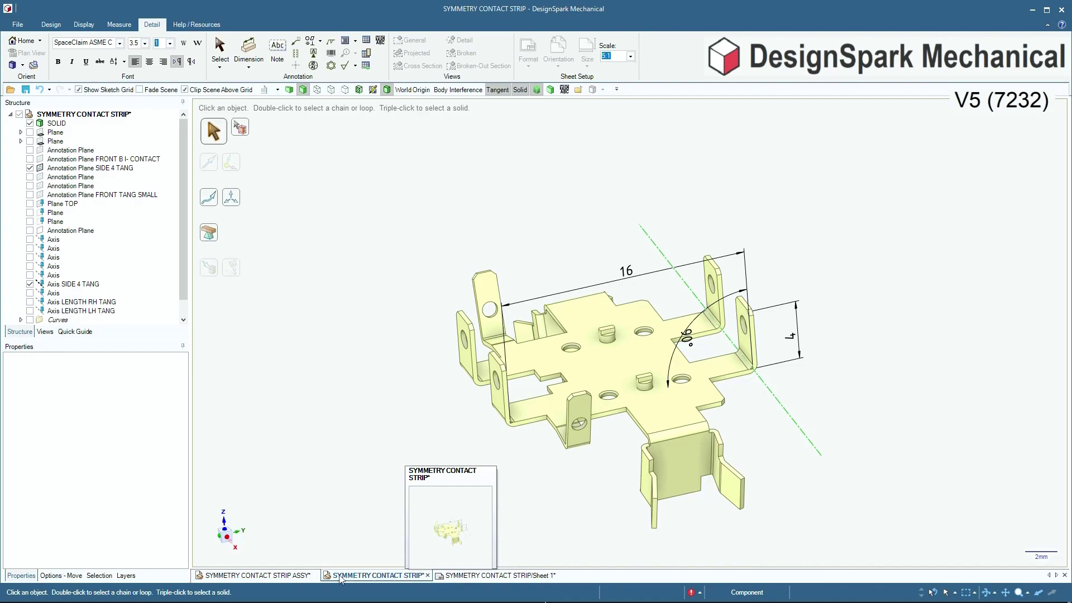
left_click(250, 576)
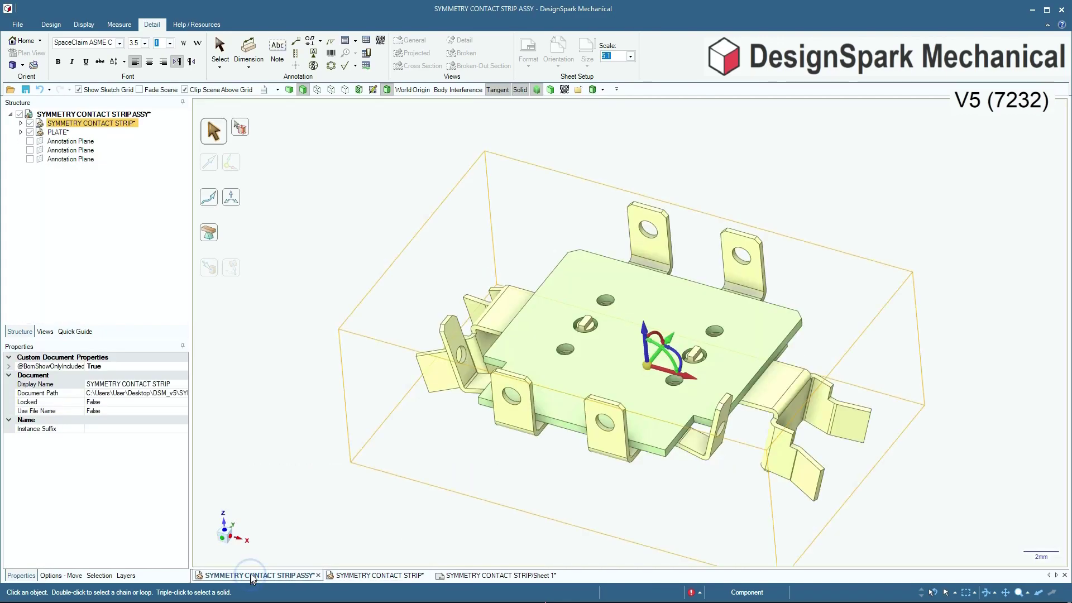
- Select the end, hole and broad faces of the upright tang on the plate's far edge, nearest the +X end
scroll(803, 200, "up", 5)
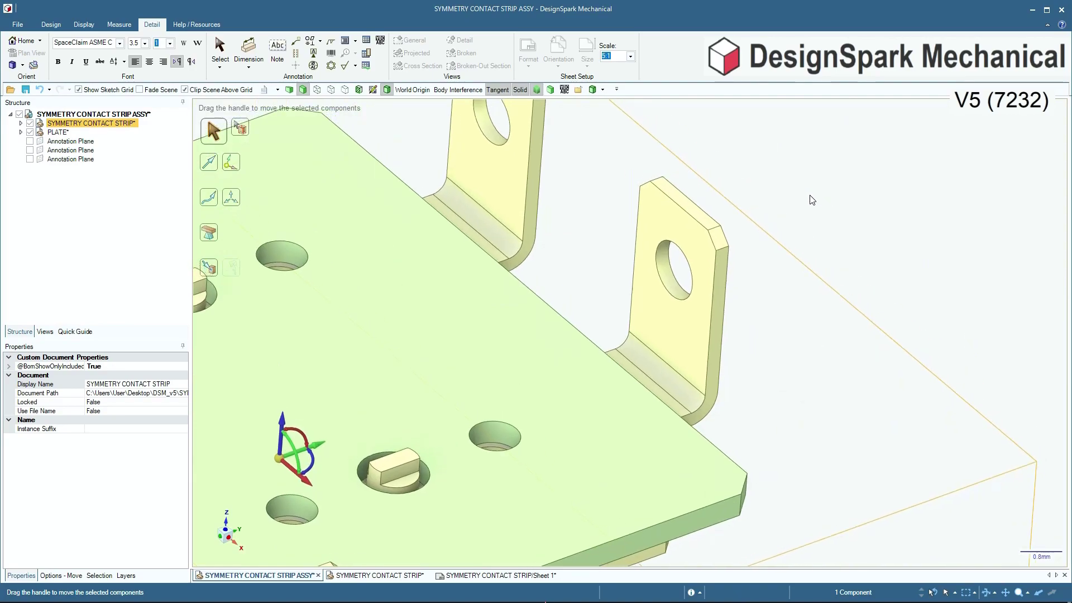
scroll(813, 200, "down", 2)
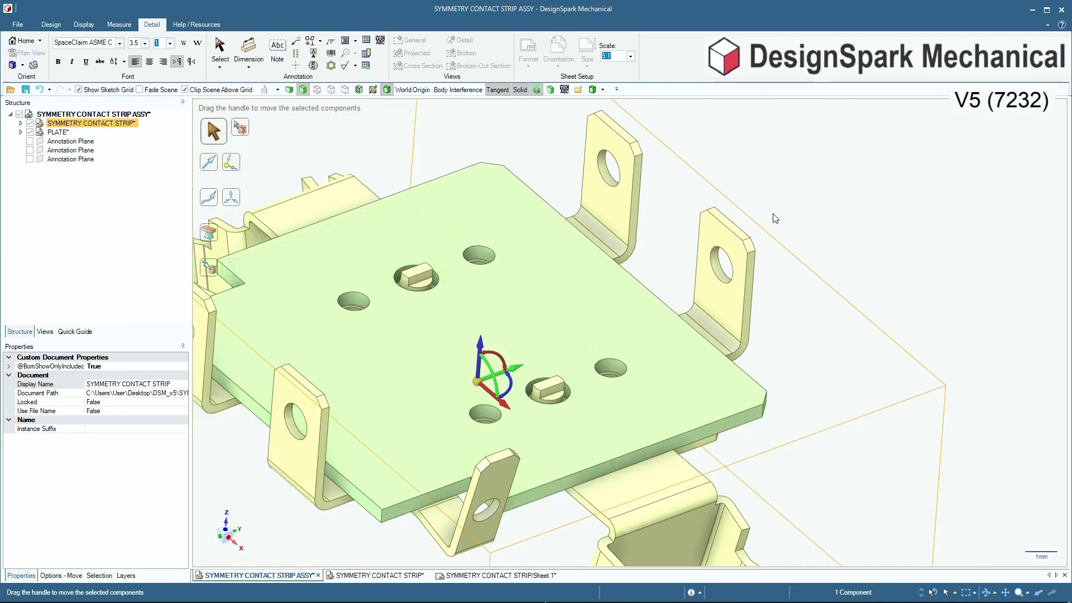
scroll(666, 243, "up", 3)
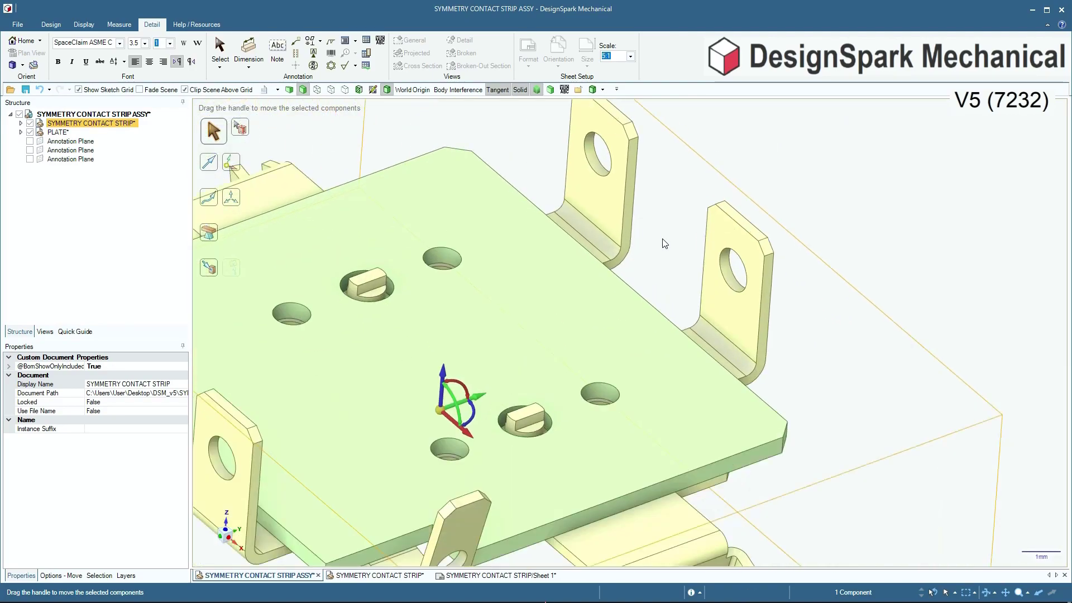
scroll(843, 236, "up", 1)
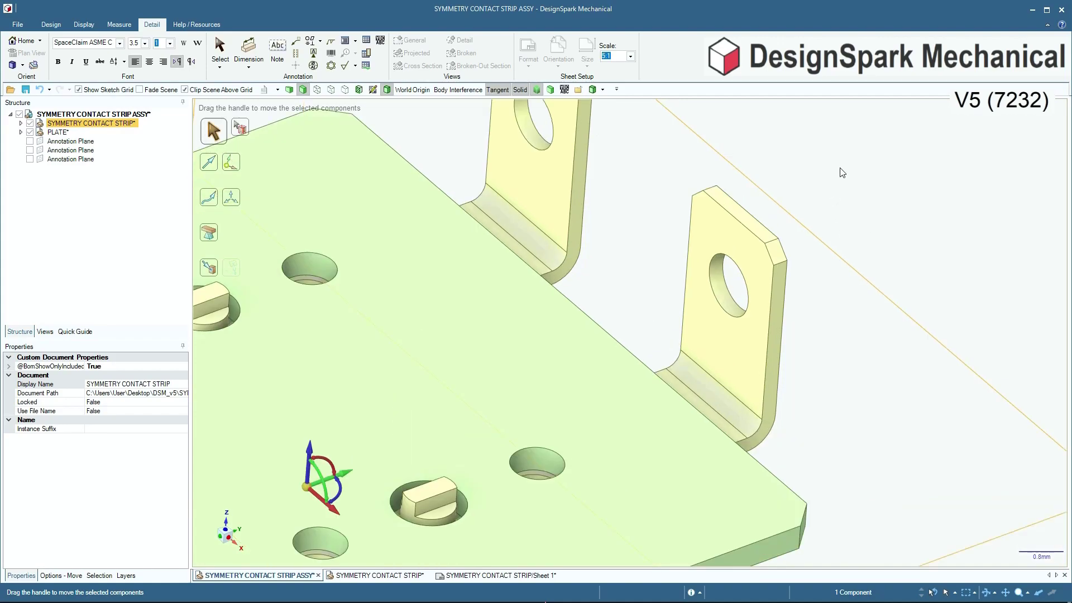
left_click_drag(642, 138, 848, 334)
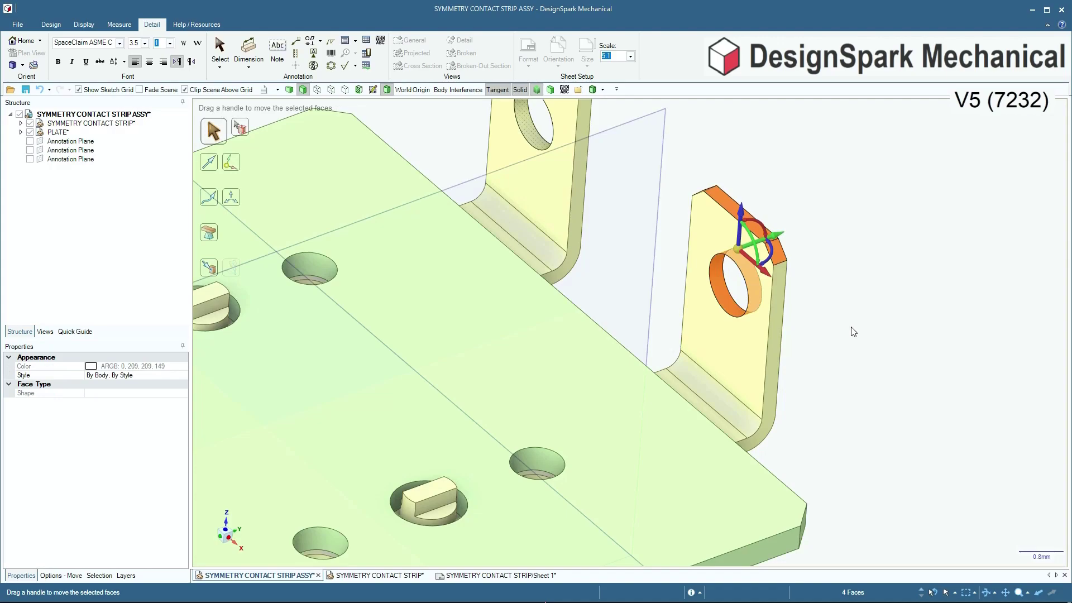
scroll(854, 327, "down", 3)
scroll(858, 297, "up", 5)
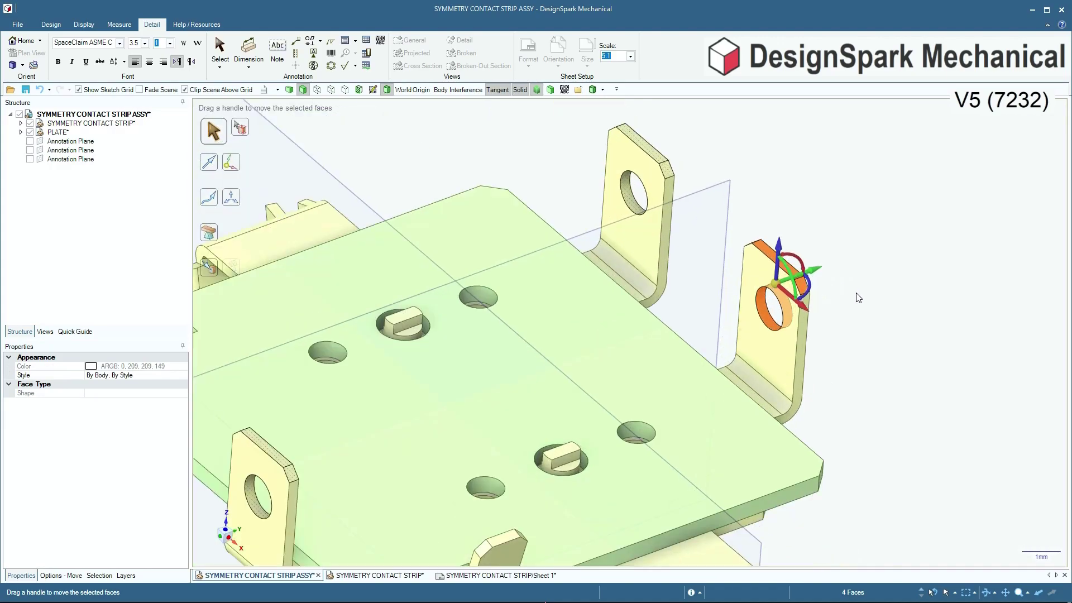
left_click(783, 353, "ctrl")
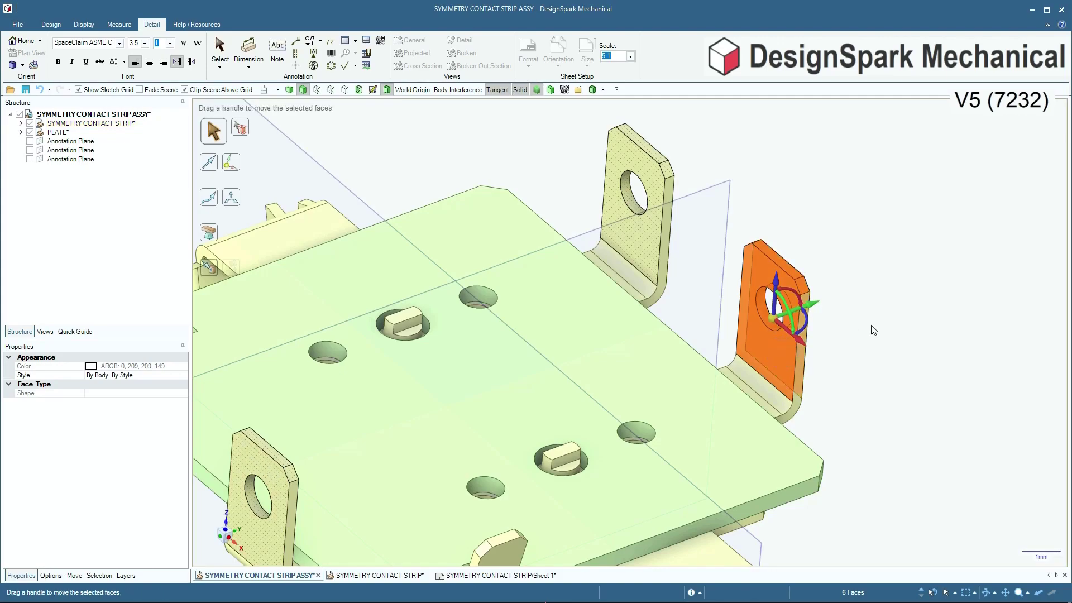
- Try moving the selected upright tang outward from the plate's edge, and undo the move
scroll(873, 331, "down", 3)
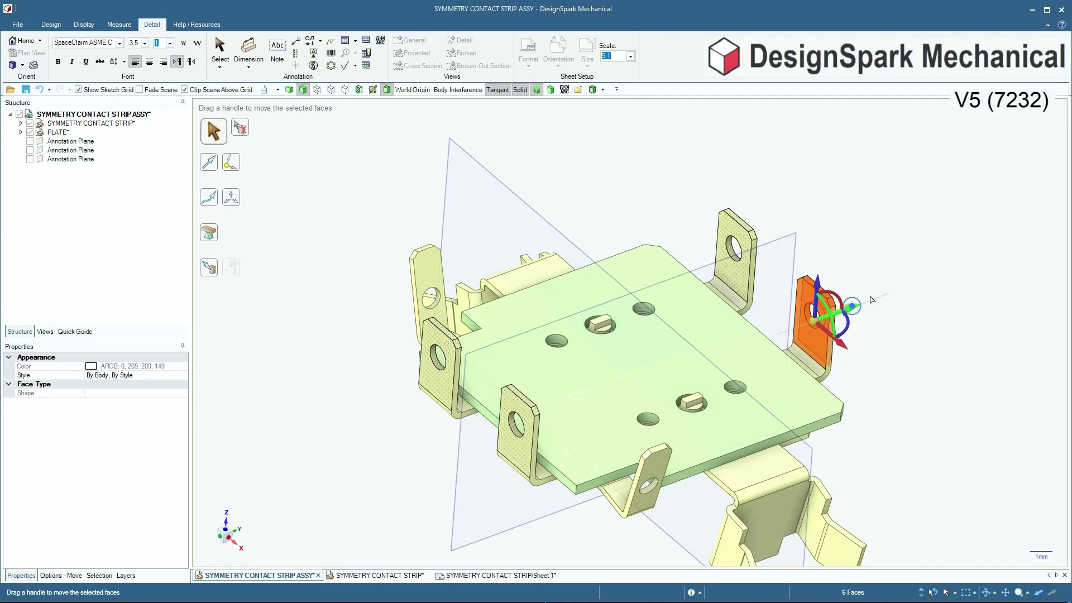
left_click_drag(902, 293, 931, 309)
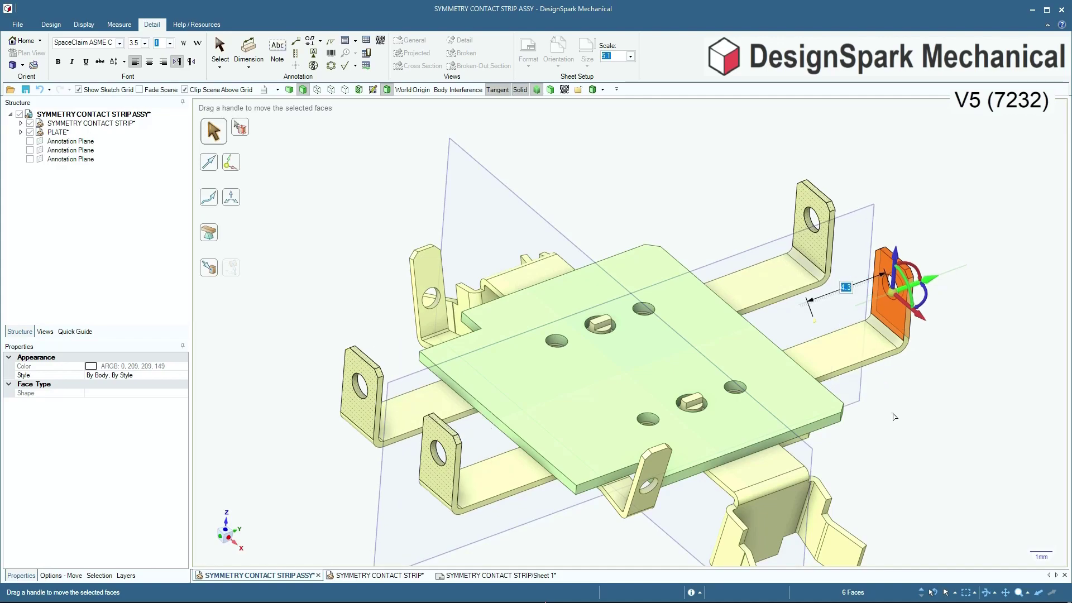
key("Escape")
key("ctrl+z")
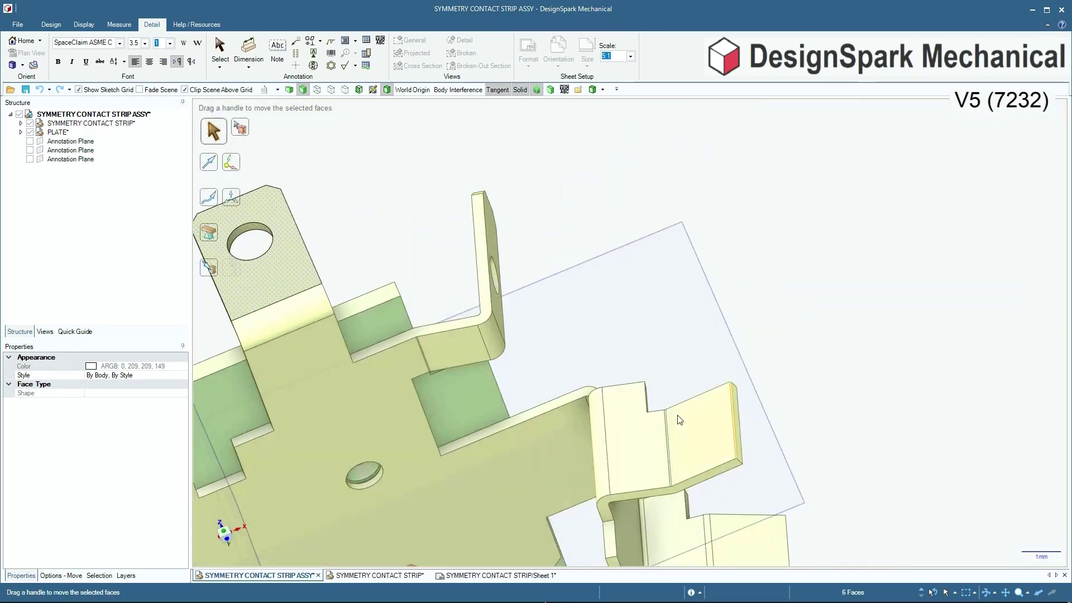
- Activate the SYMMETRY CONTACT STRIP component from the angled side tang's 0.4 mm radius bend face, and clear the selection
left_click(752, 235)
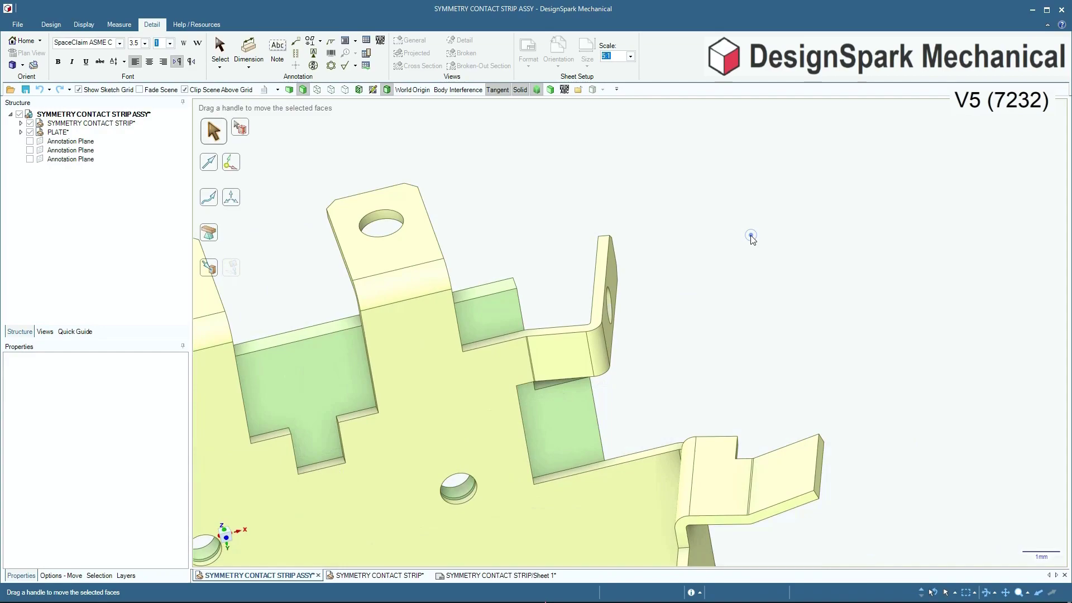
left_click(601, 350)
key("ctrl+shift+a")
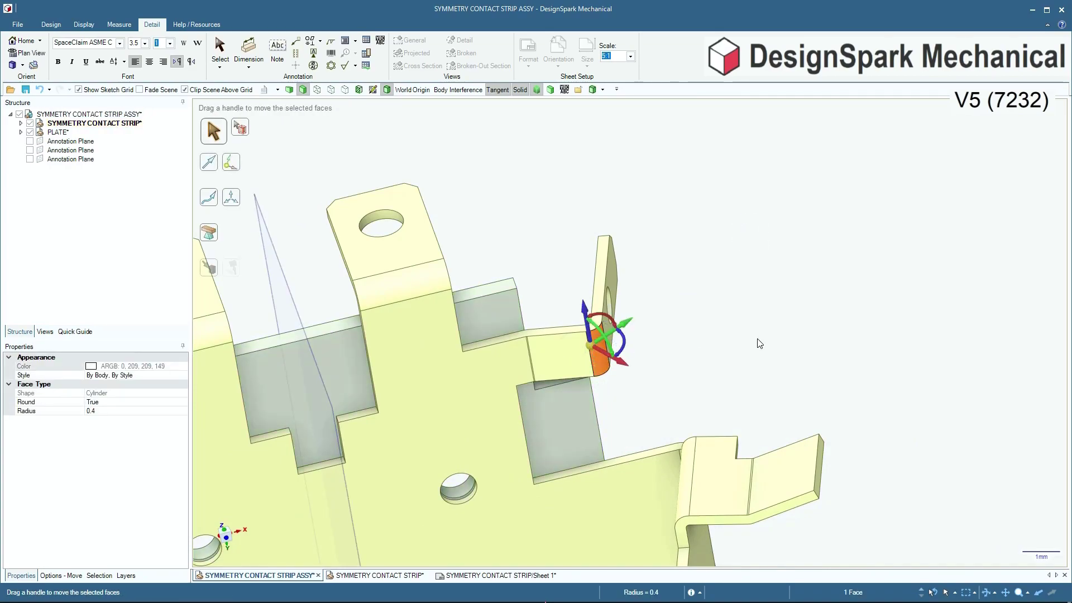
left_click(753, 337)
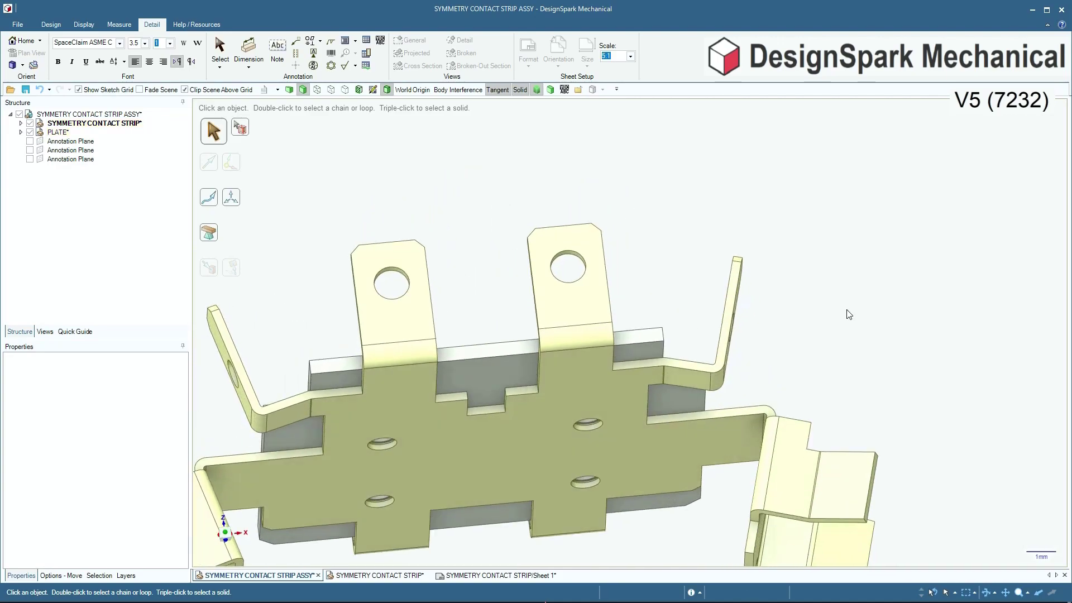
- Box-select the angled side tang with its bend and base faces, move it outward along X, and clear the selection
mouse_move(626, 252)
left_mouse_down()
mouse_move(742, 326)
mouse_move(782, 369)
mouse_move(782, 398)
left_mouse_up()
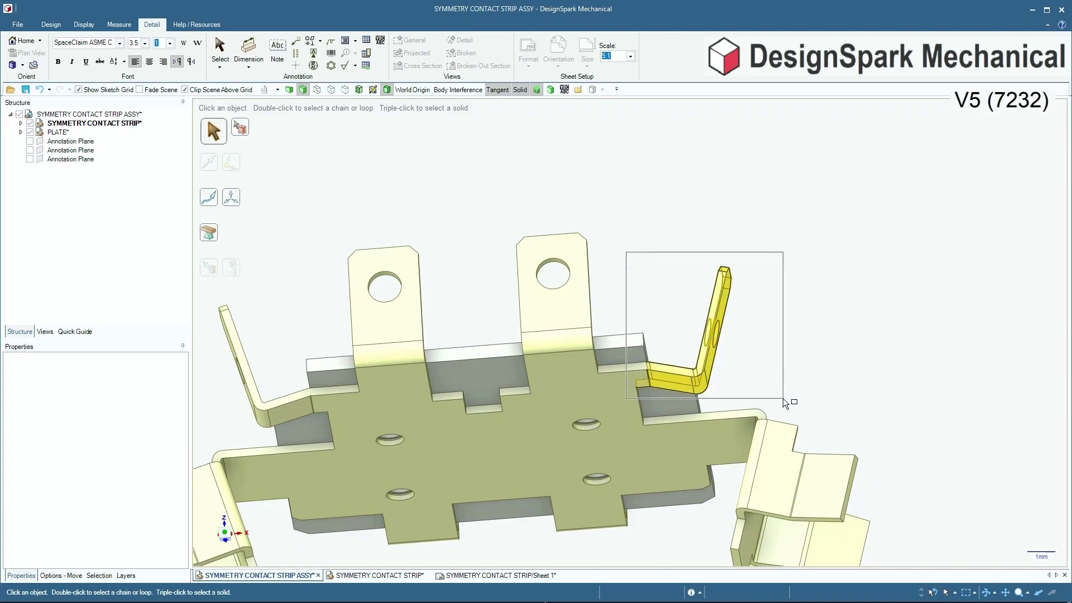
left_click_drag(782, 397, 783, 398)
middle_click_drag(783, 397, 459, 383)
middle_click_drag(593, 294, 684, 366)
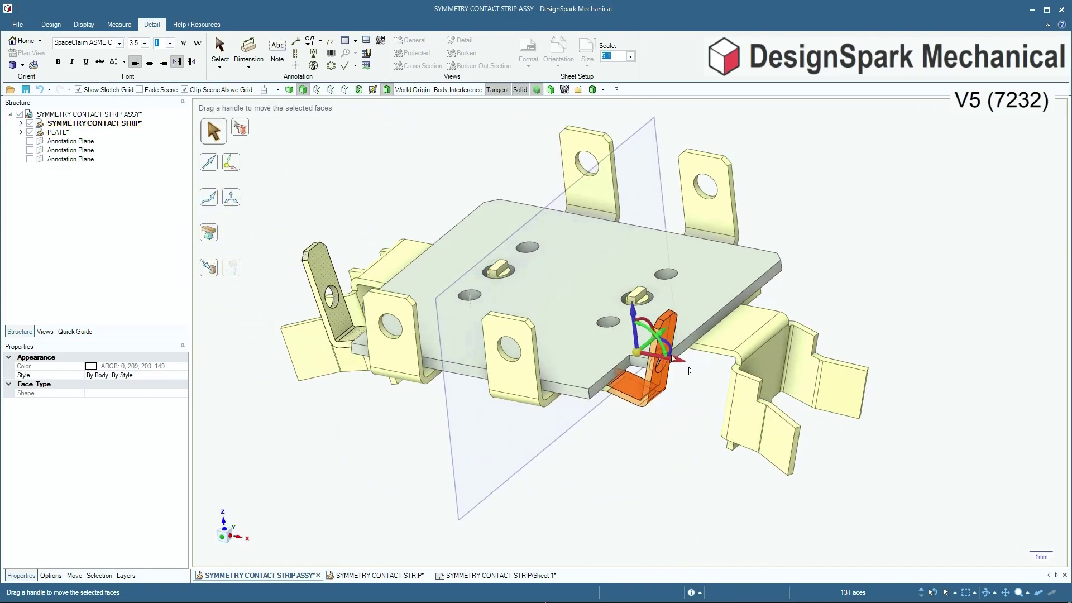
left_click_drag(677, 362, 697, 368)
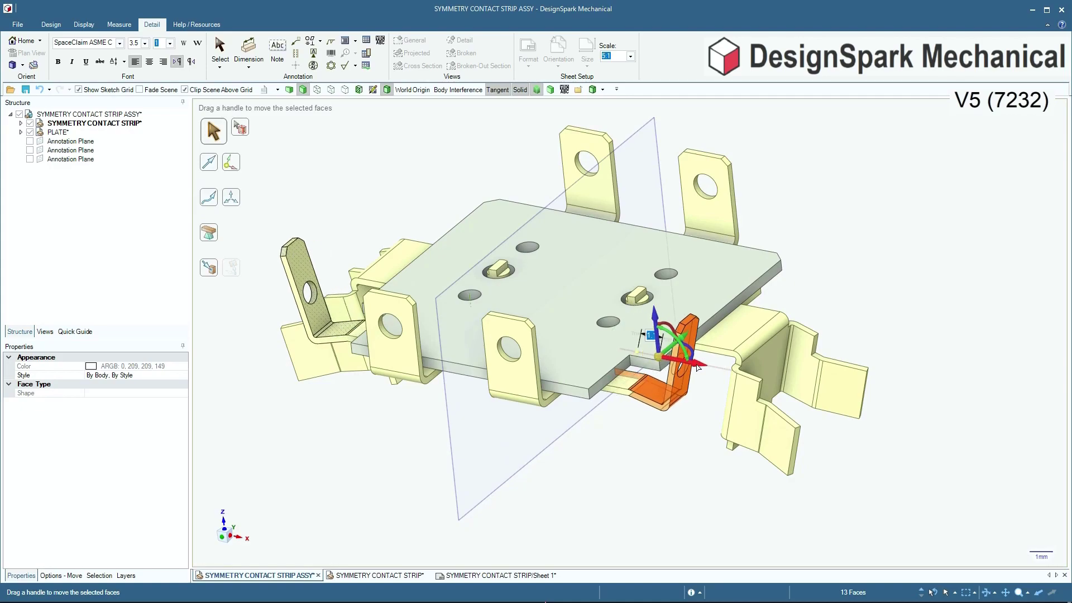
left_click(649, 481)
- Activate the PLATE component from its large top face, and clear the face selection
middle_click_drag(649, 481, 651, 436)
scroll(651, 436, "up", 4)
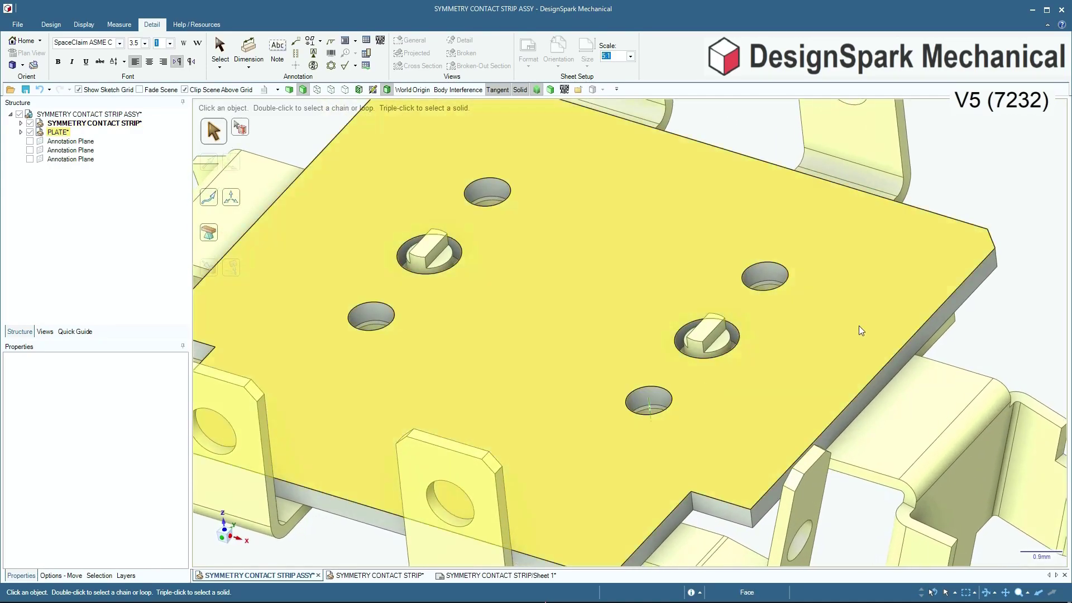
left_click(853, 323)
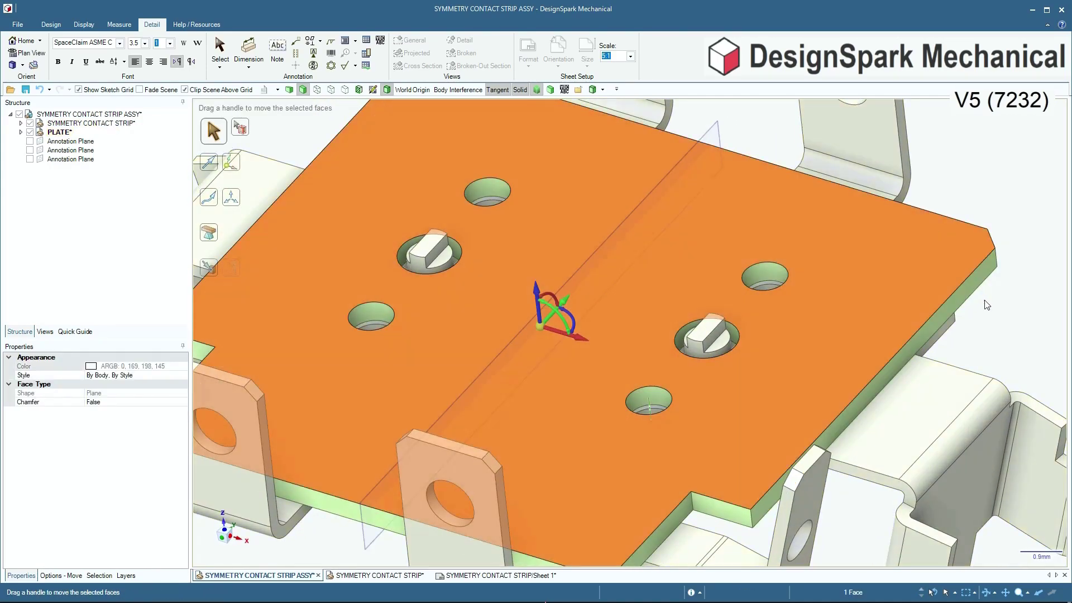
left_click(991, 304)
scroll(827, 303, "down", 2)
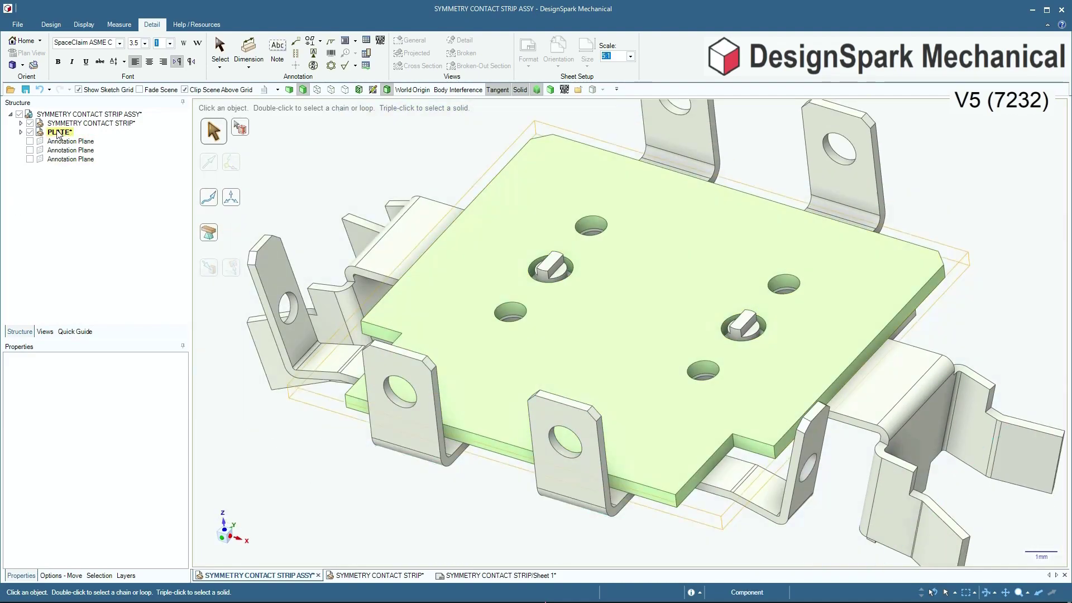
- Move the plate's two small +X-side holes toward the symmetry plane, the near one about 1.1 mm and the far one about 1.3 mm
scroll(702, 363, "up", 5)
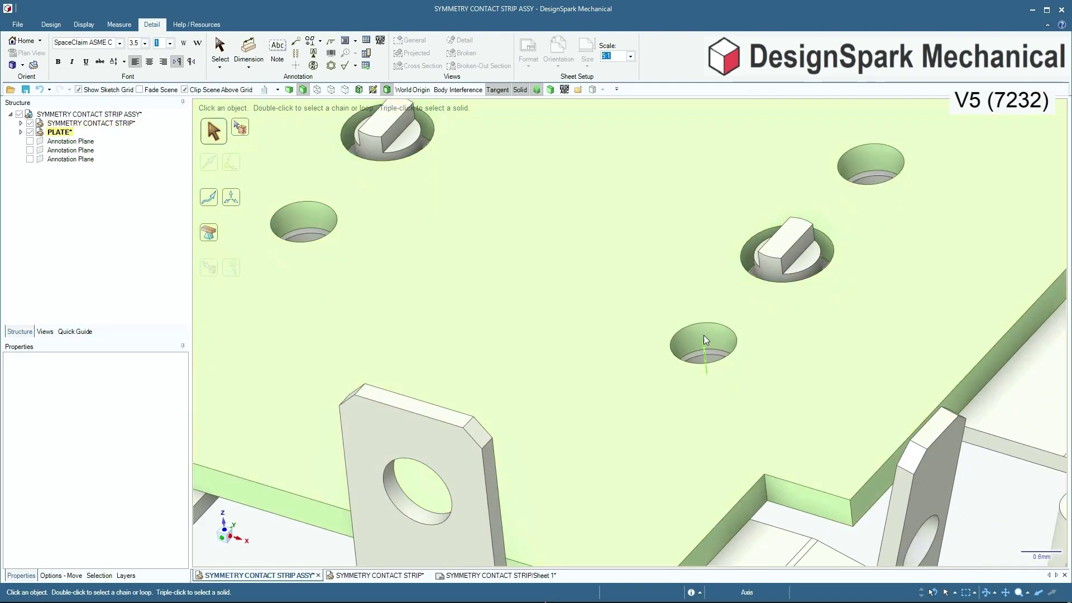
left_click(704, 336)
scroll(706, 338, "down", 5)
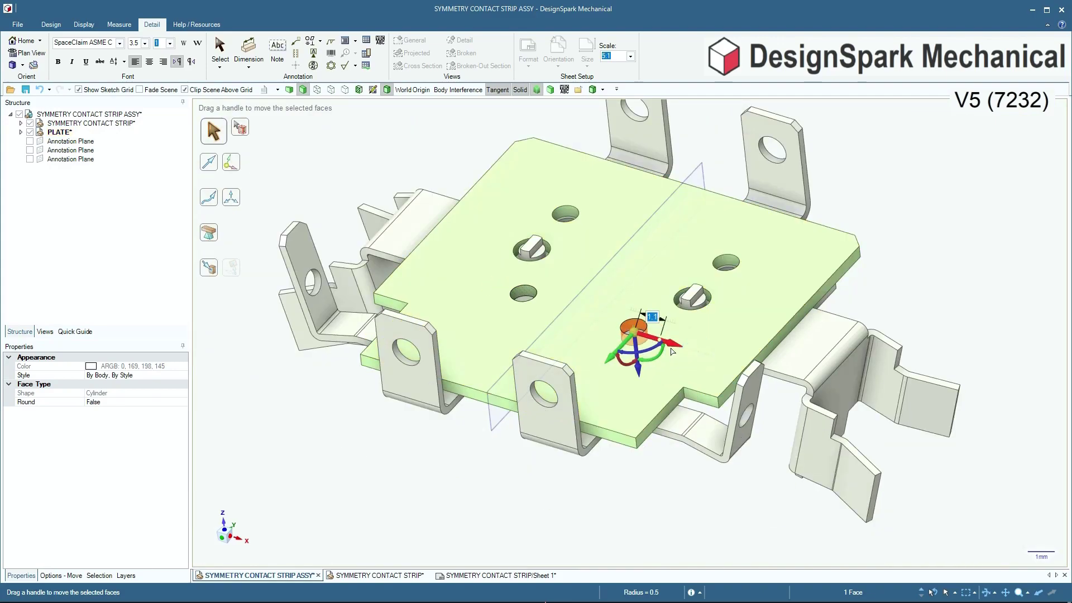
scroll(750, 268, "up", 5)
left_click(698, 247)
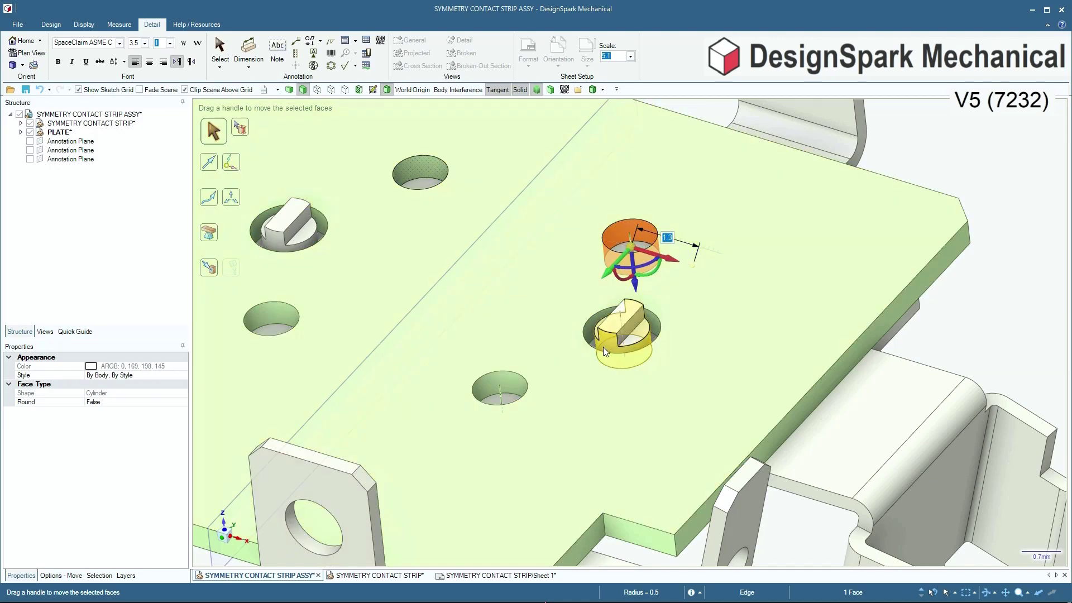
- Shift the plate's 0.7 mm radius hole on the +X side slightly toward the symmetry plane, and clear the selection
scroll(595, 338, "up", 5)
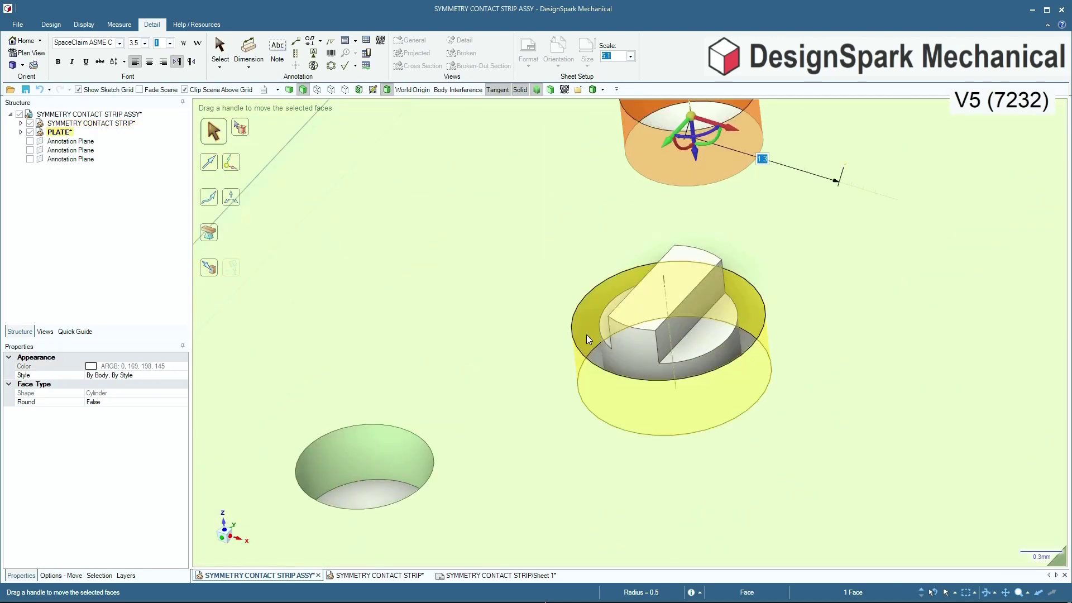
left_click(587, 337)
scroll(635, 338, "down", 5)
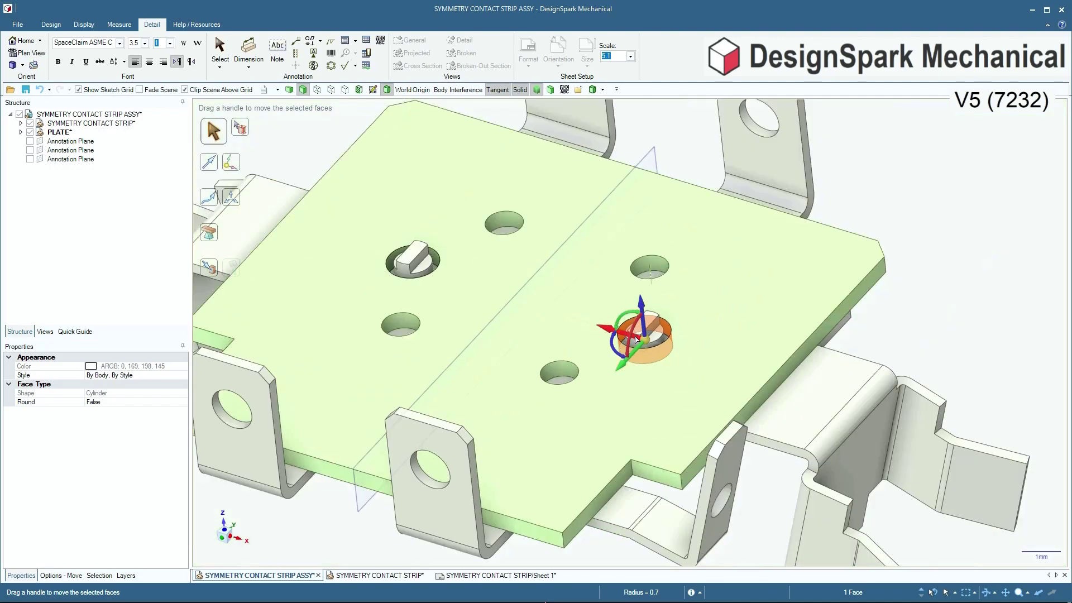
scroll(614, 335, "up", 3)
left_click_drag(618, 334, 592, 329)
scroll(662, 330, "down", 5)
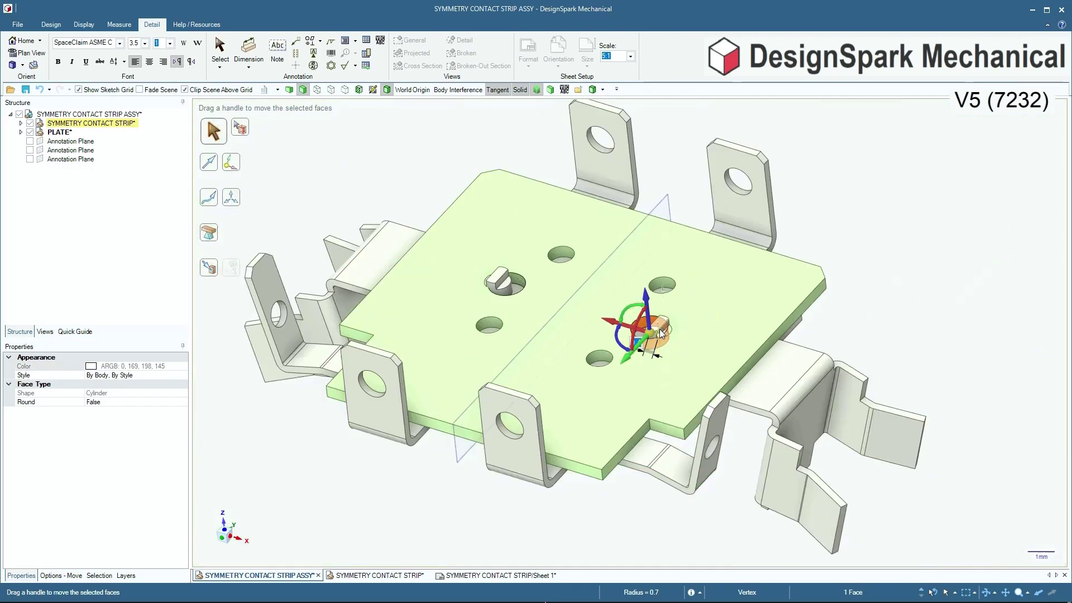
left_click(916, 281)
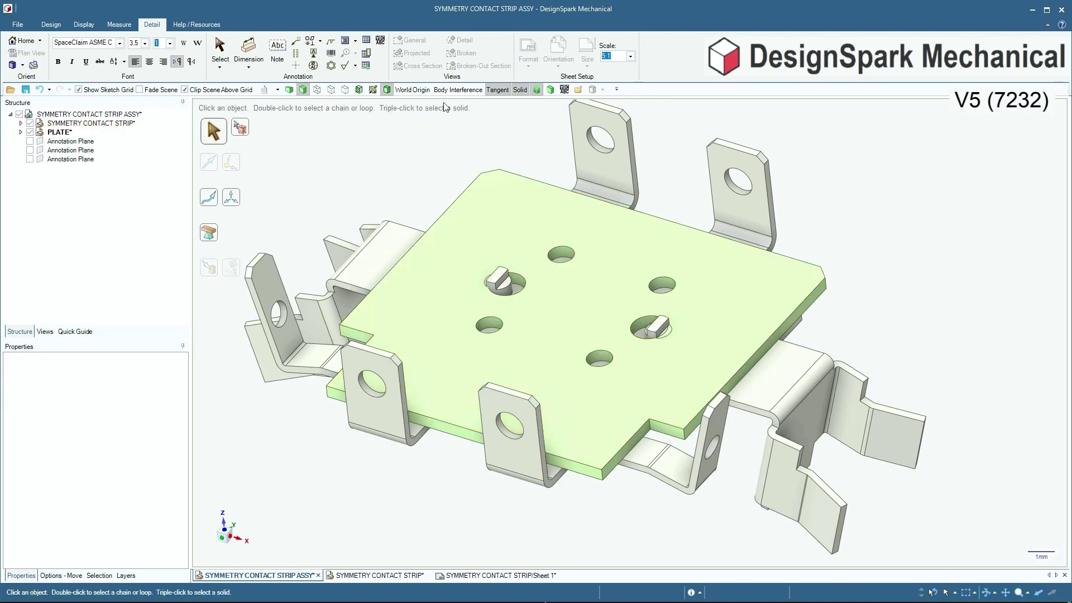
- Turn on the Body Interference display and examine the overlaps between the plate's larger holes and the strip's lugs
left_click(458, 89)
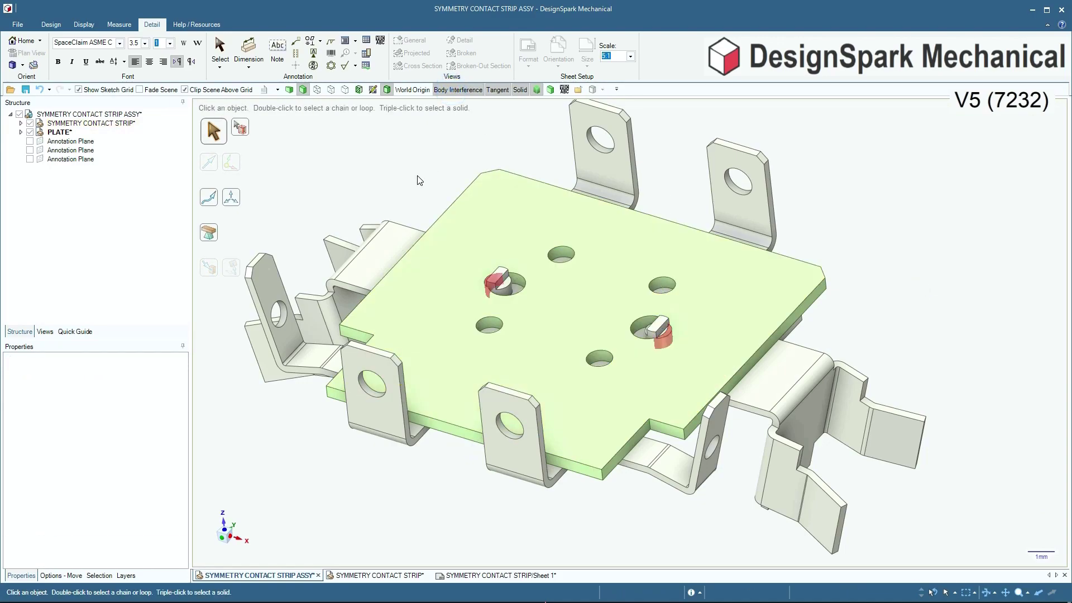
scroll(646, 335, "up", 4)
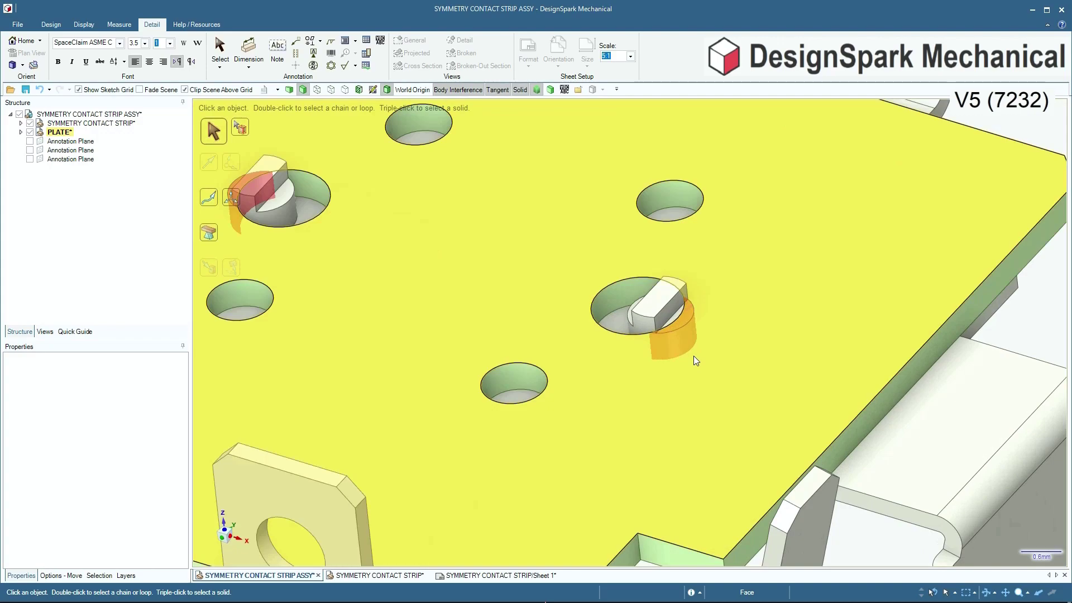
scroll(616, 335, "down", 4)
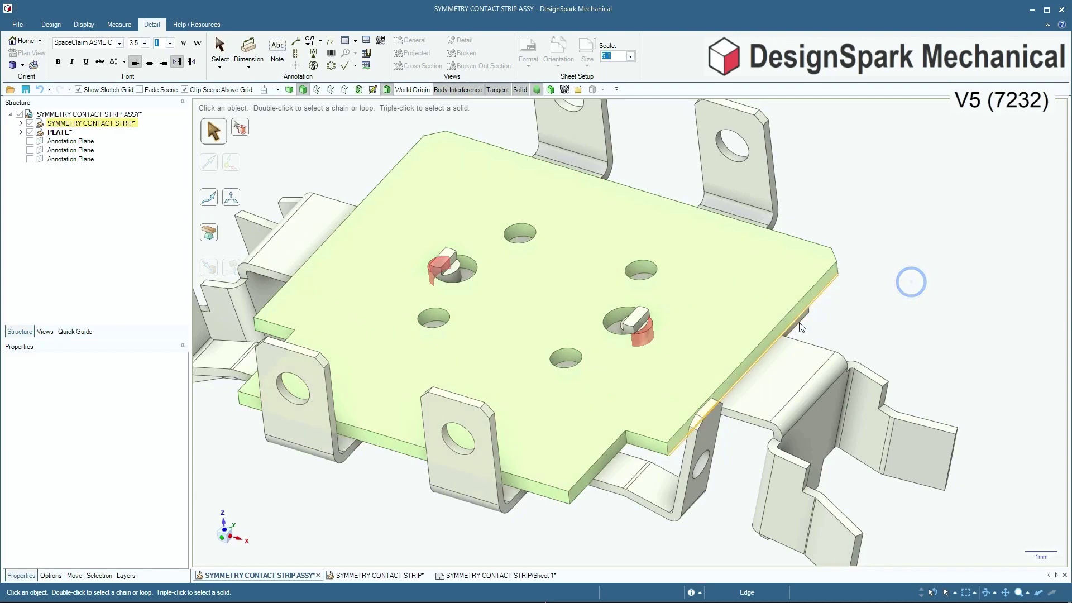
scroll(799, 321, "up", 2)
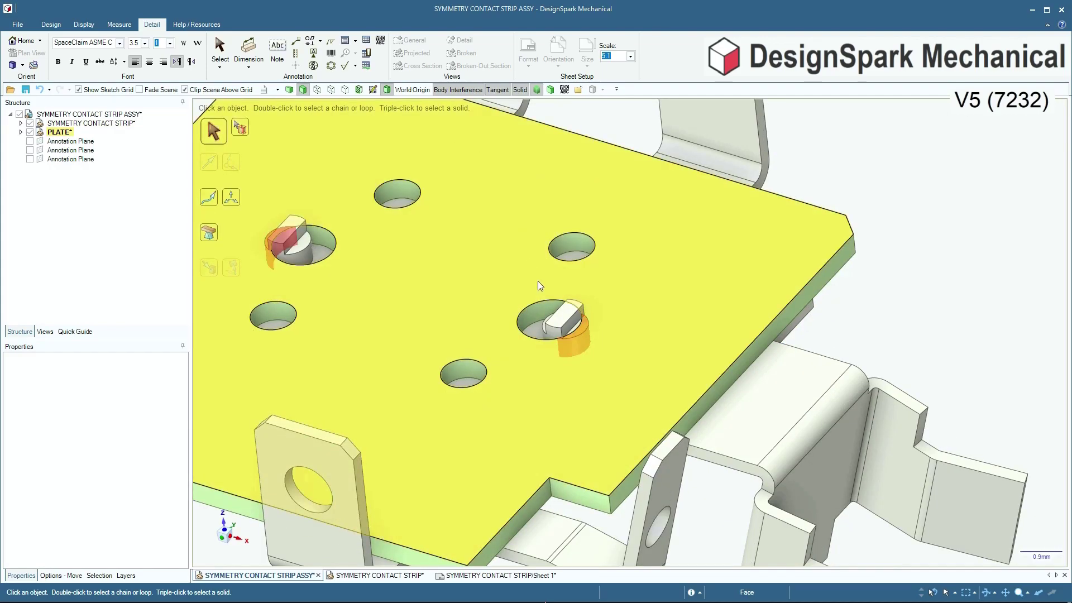
scroll(540, 285, "up", 3)
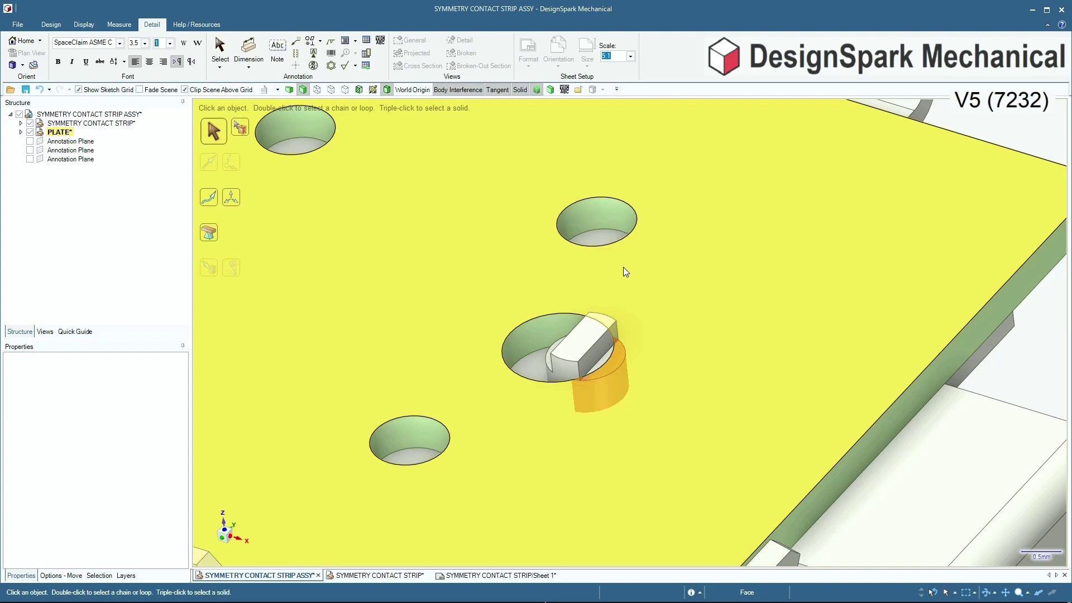
scroll(623, 267, "down", 2)
- Move the plate's 0.7 mm radius hole on the +X side up to the strip lug's circular edge, and clear the selection
left_click(566, 313)
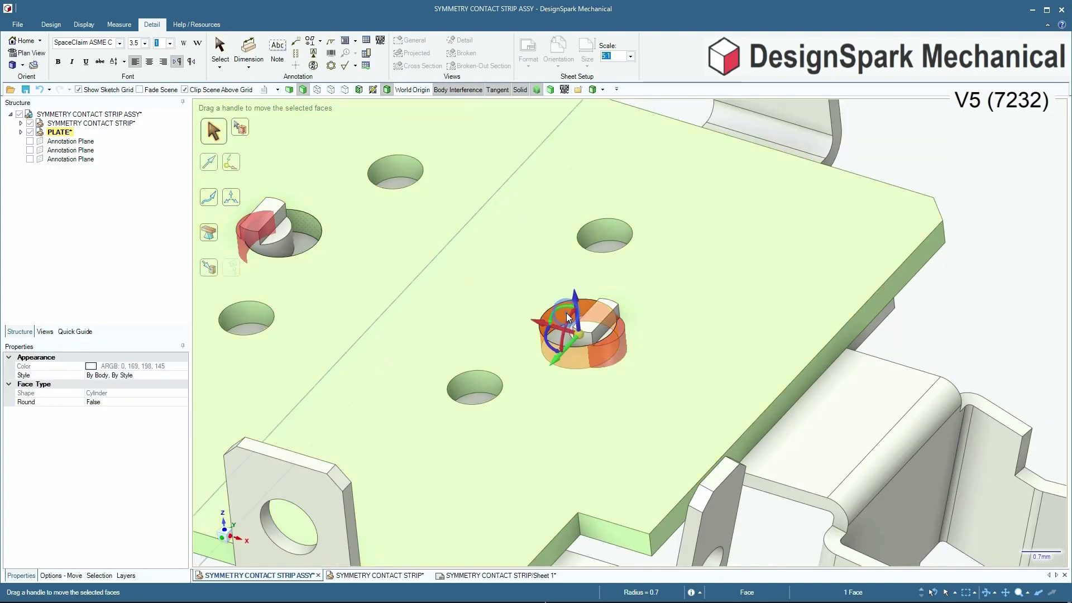
scroll(614, 301, "down", 4)
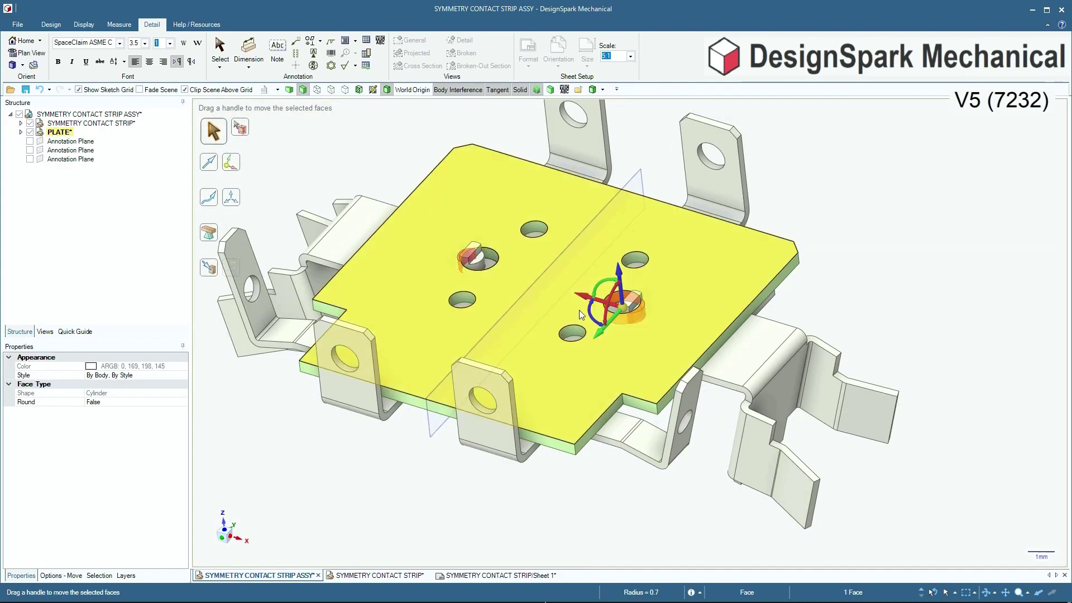
scroll(672, 308, "up", 4)
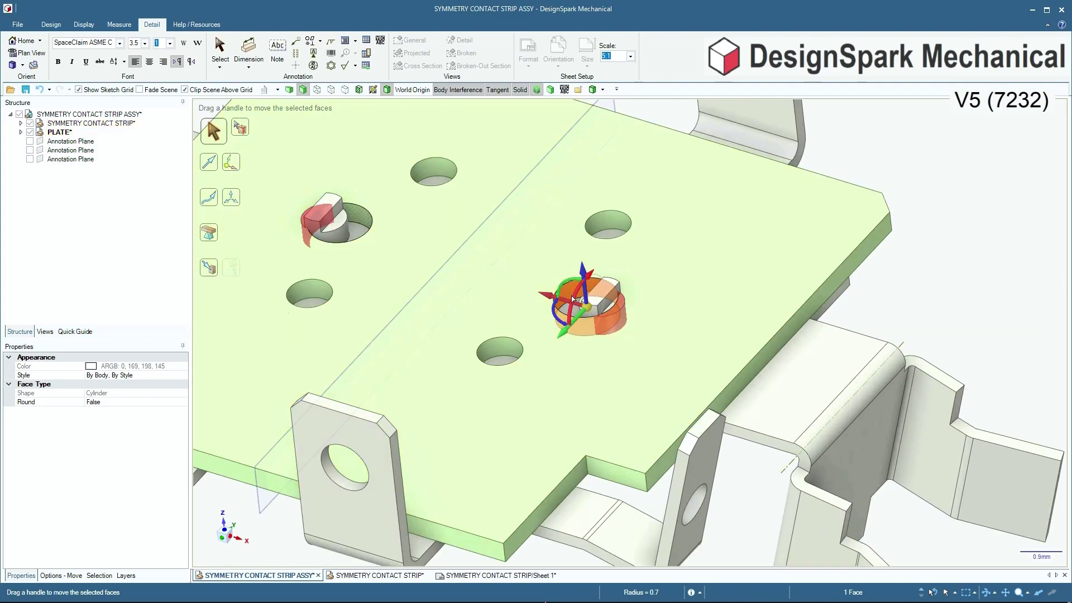
scroll(734, 272, "down", 3)
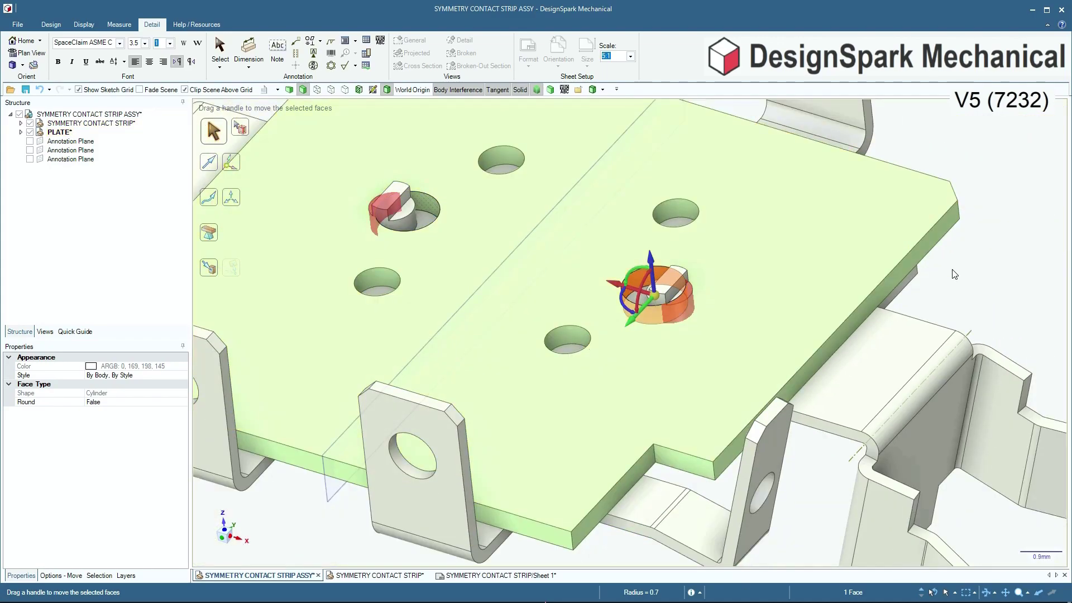
key("u")
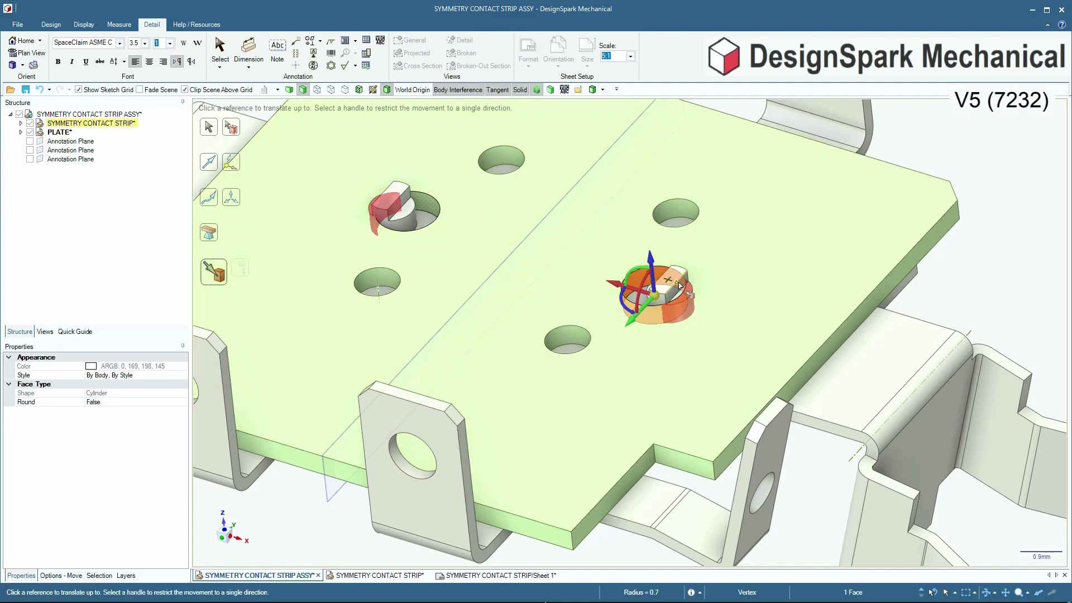
scroll(679, 287, "up", 5)
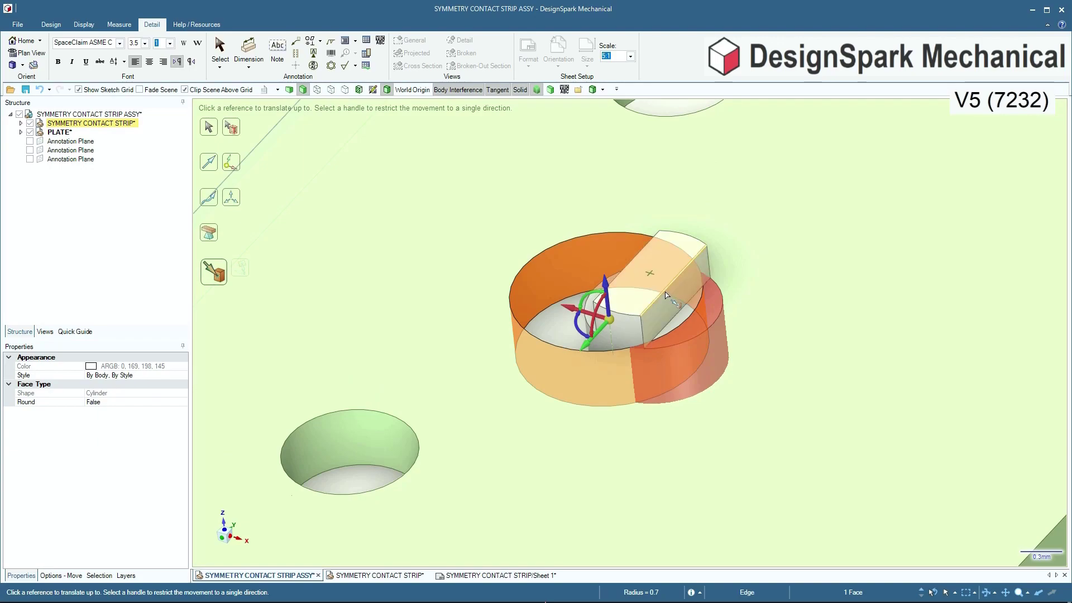
left_click(624, 320)
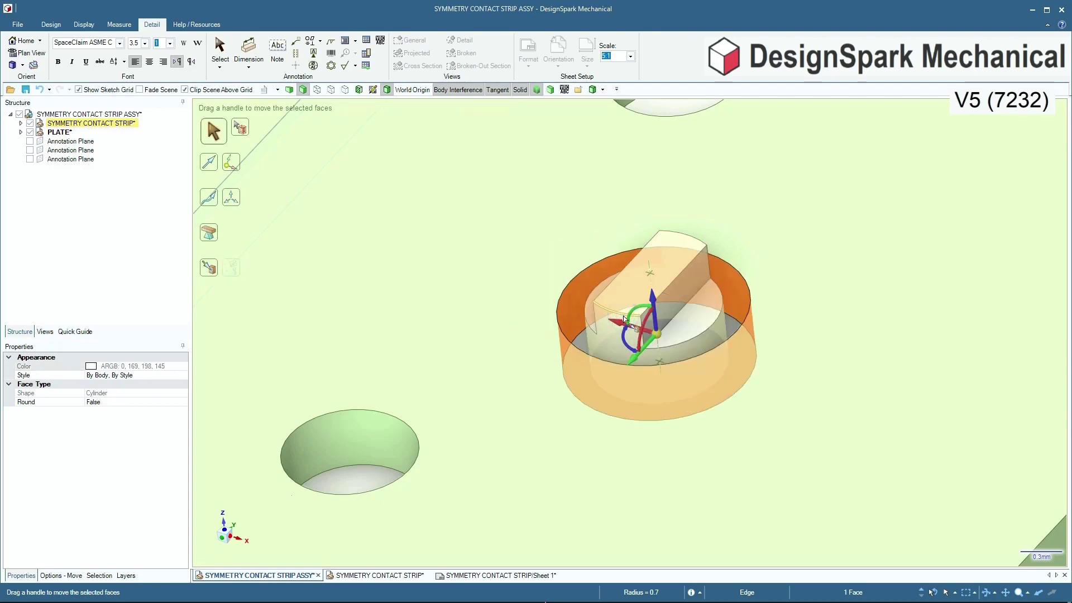
scroll(624, 320, "down", 3)
scroll(624, 319, "down", 2)
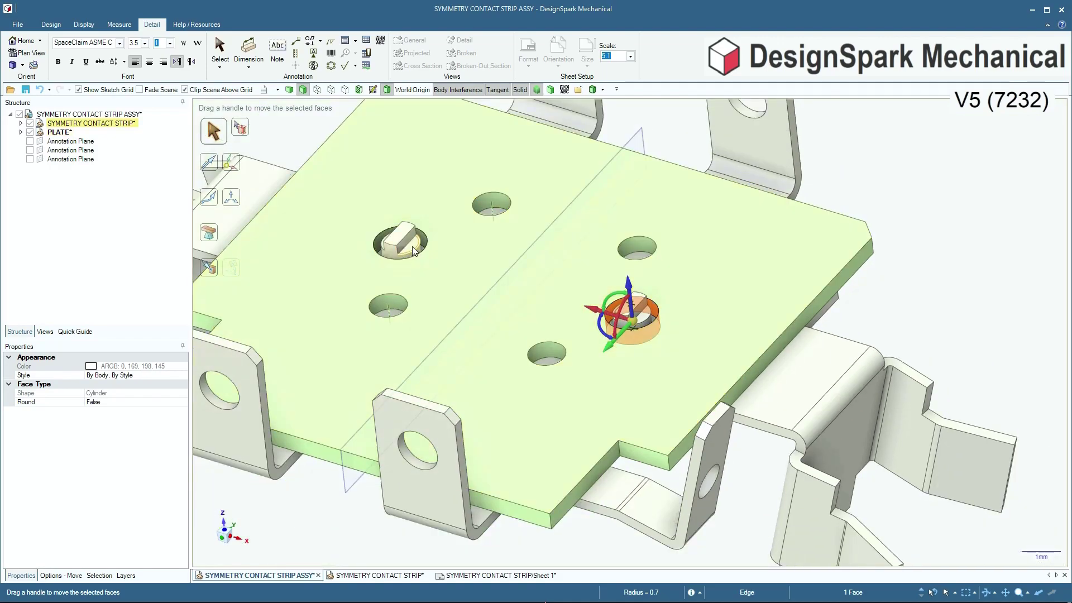
left_click(952, 259)
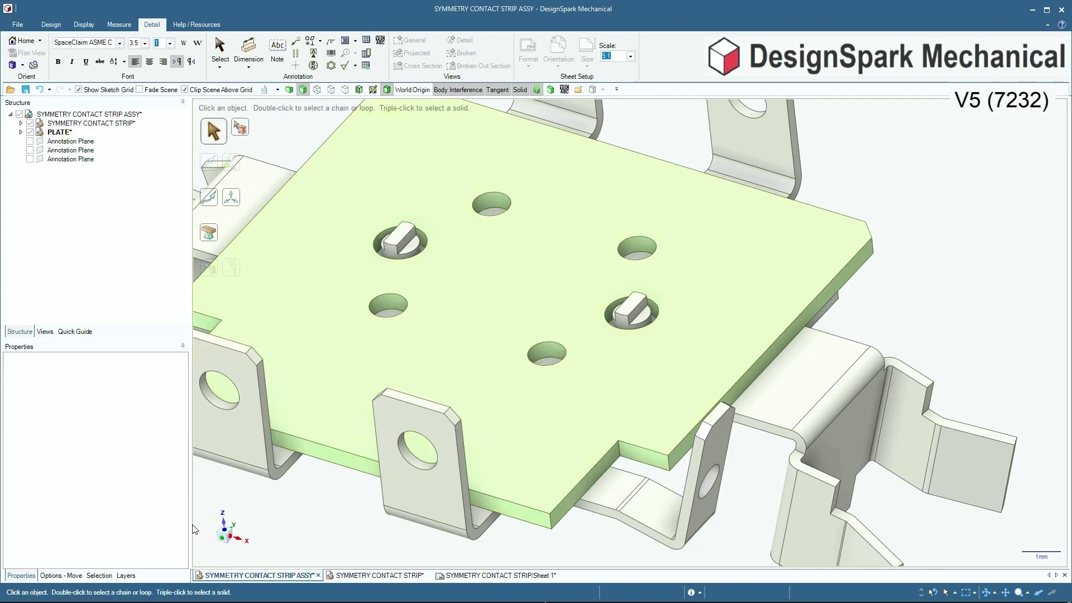
- View the assembly from the top and display it as wireframe with faint hidden edges
left_click(224, 520)
left_click(907, 419)
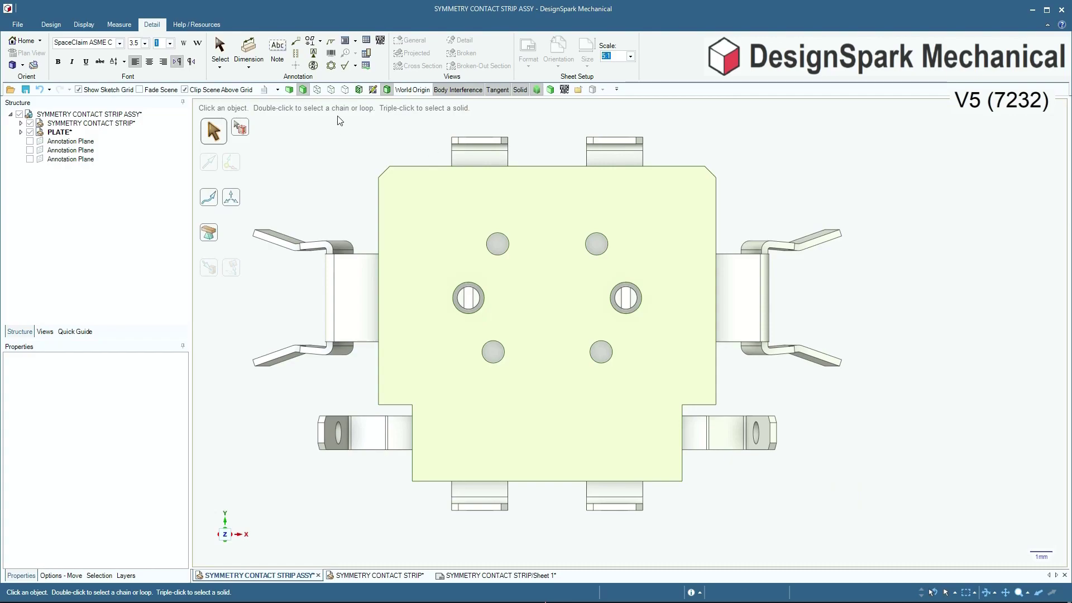
left_click(330, 89)
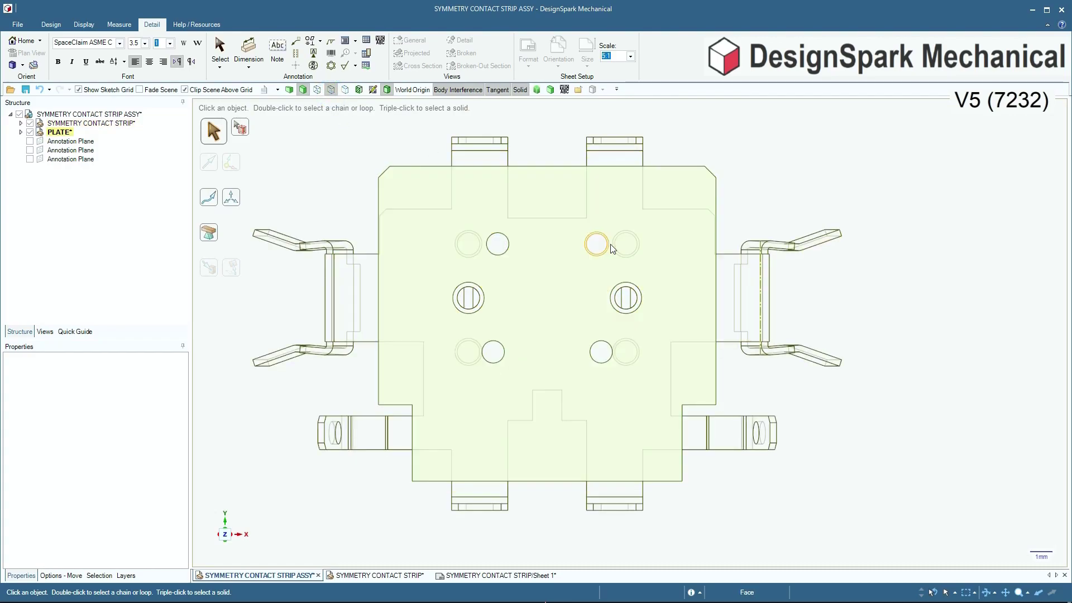
- Move the plate's far 0.5 mm radius hole on the +X side up to the strip's matching hole edge, and clear the selection
scroll(625, 246, "up", 3)
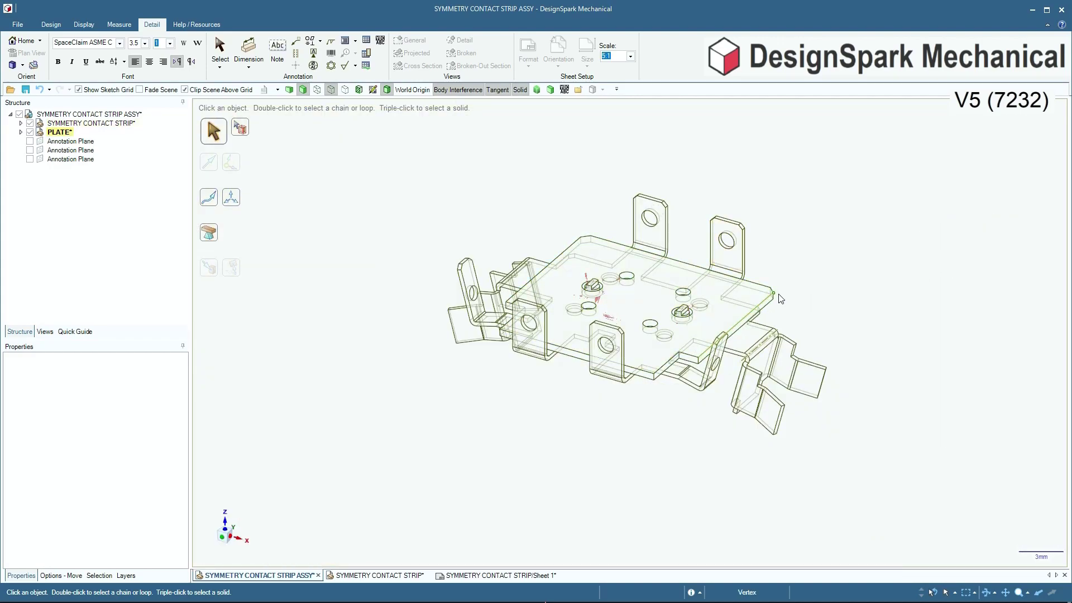
scroll(776, 295, "up", 6)
scroll(654, 311, "up", 1)
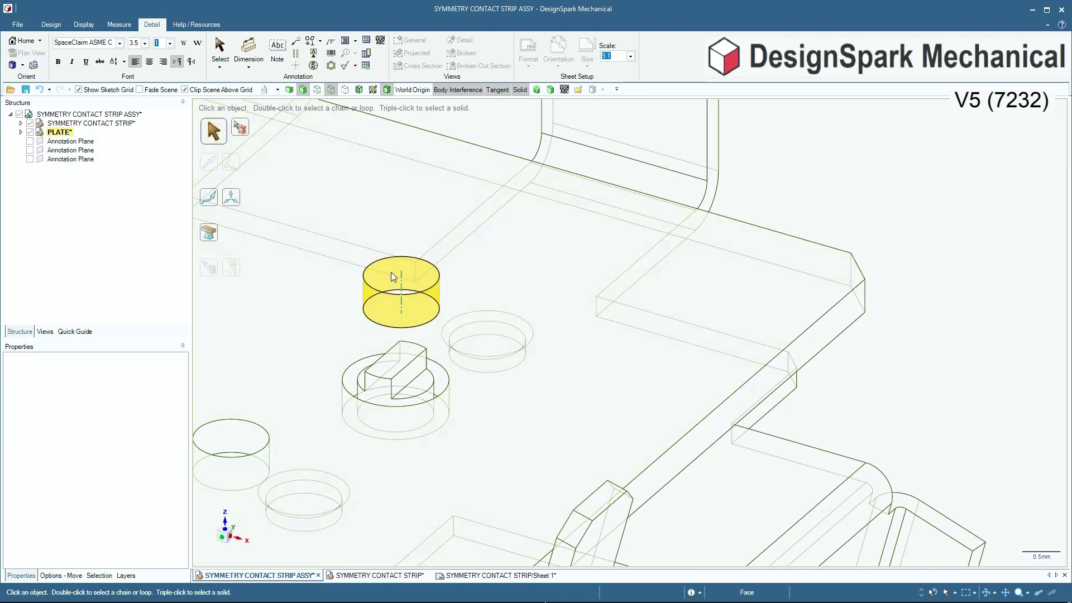
left_click(391, 273)
scroll(705, 306, "down", 3)
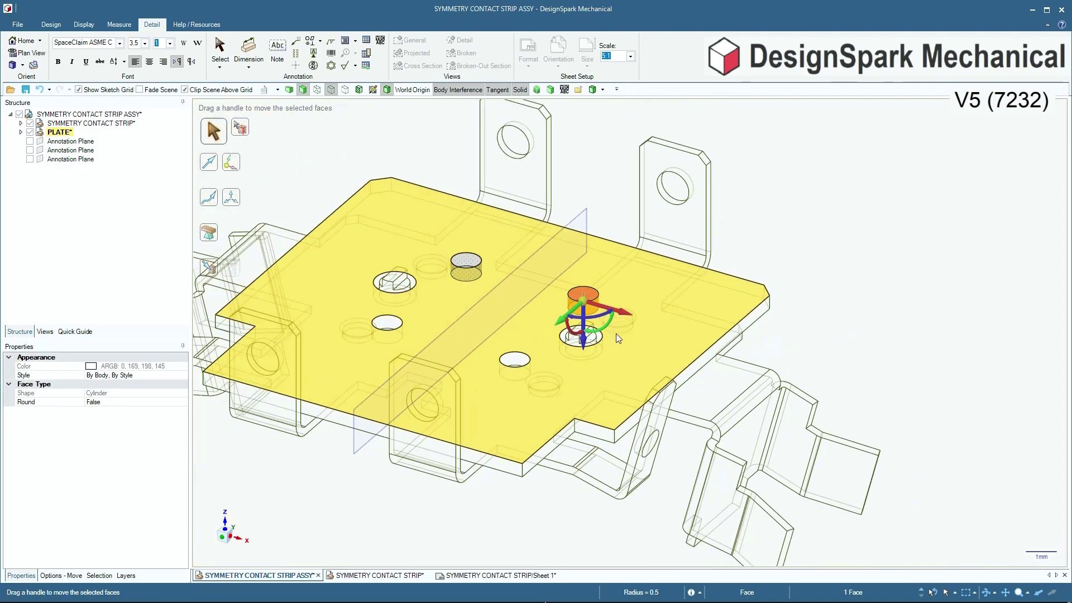
scroll(590, 338, "up", 3)
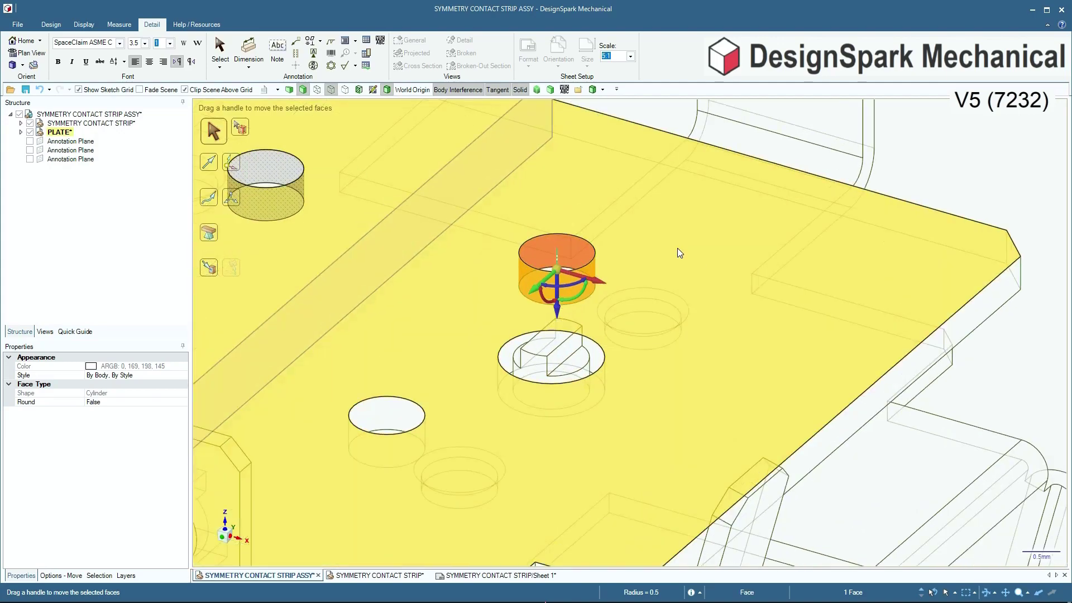
scroll(643, 298, "up", 2)
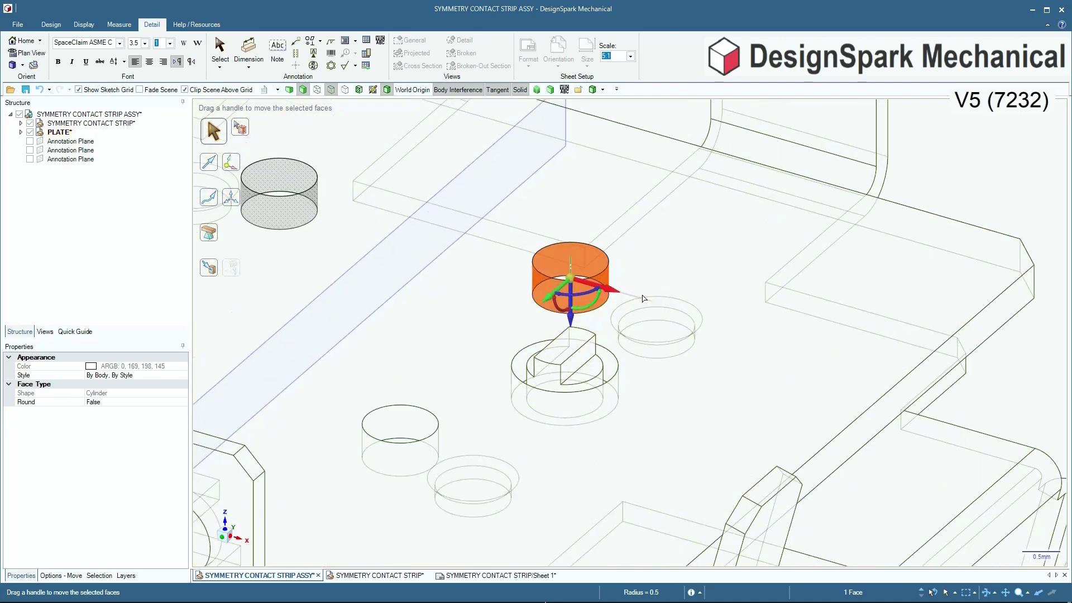
key("u")
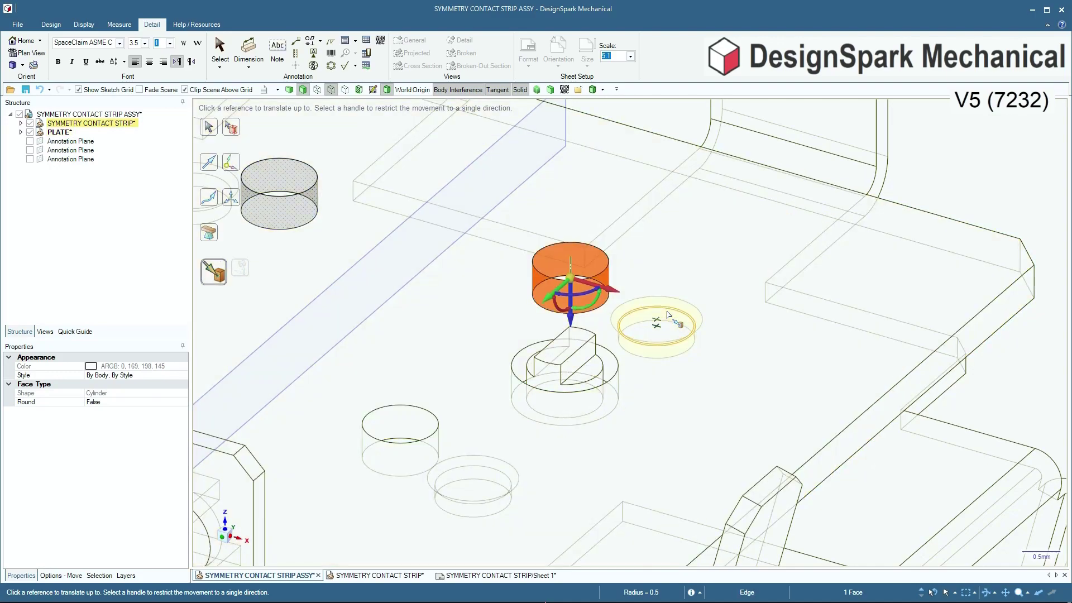
left_click(667, 314)
scroll(666, 313, "down", 3)
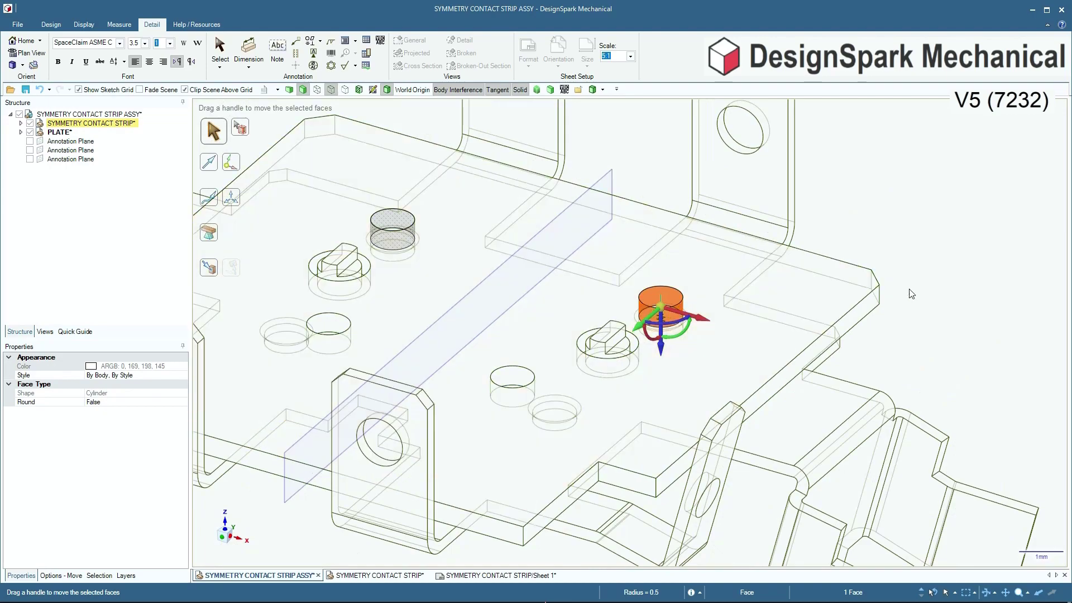
key("Escape")
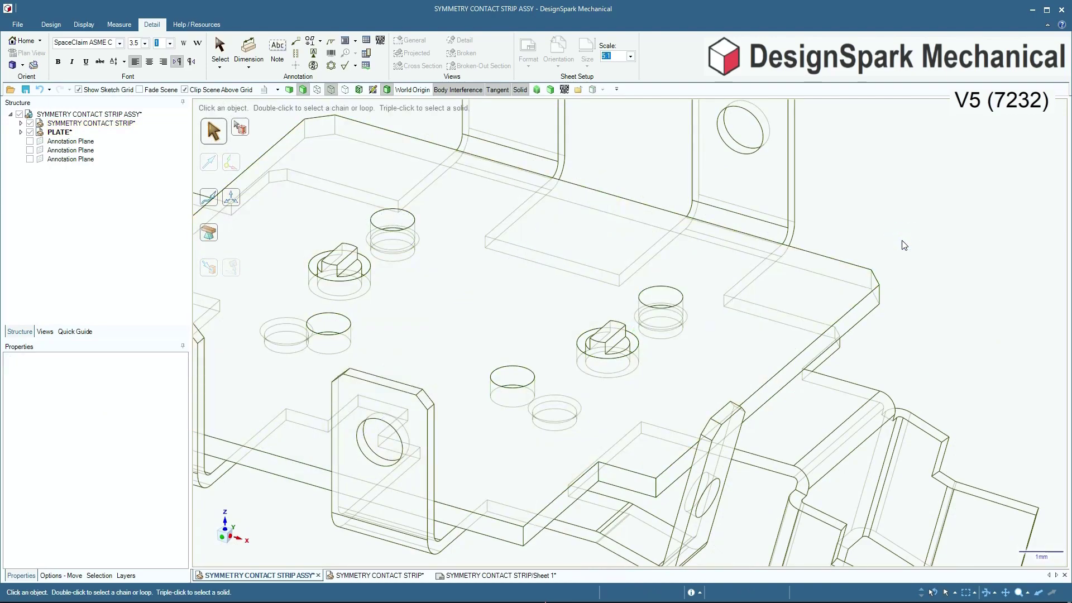
- Examine from the top how the moved plate hole lines up with the strip's hole
key("Left")
key("Left")
key("Left")
key("Left")
scroll(620, 234, "up", 8)
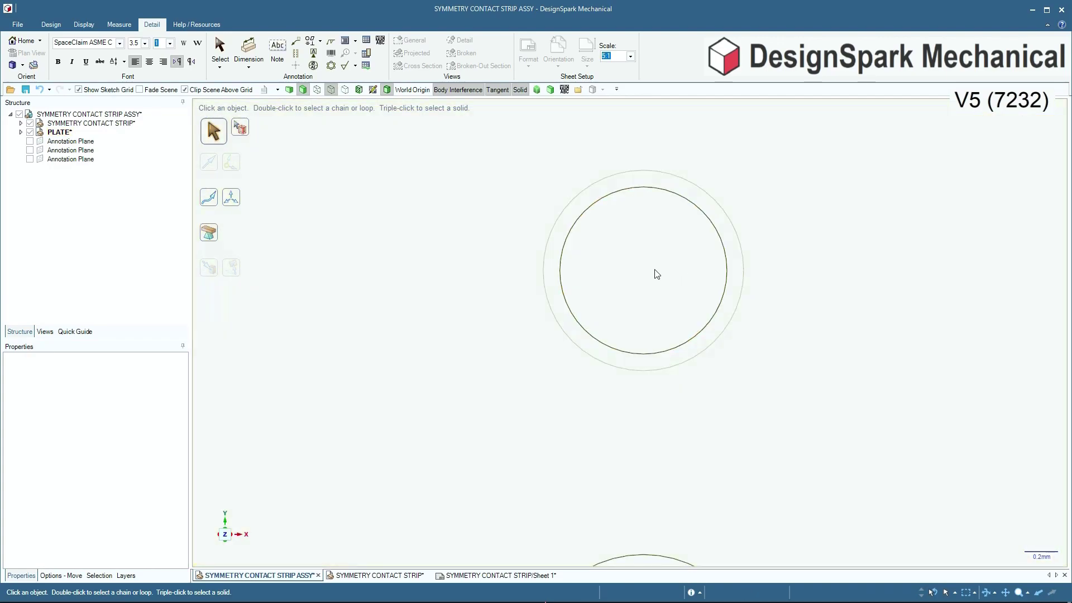
scroll(614, 282, "down", 6)
scroll(617, 271, "down", 2)
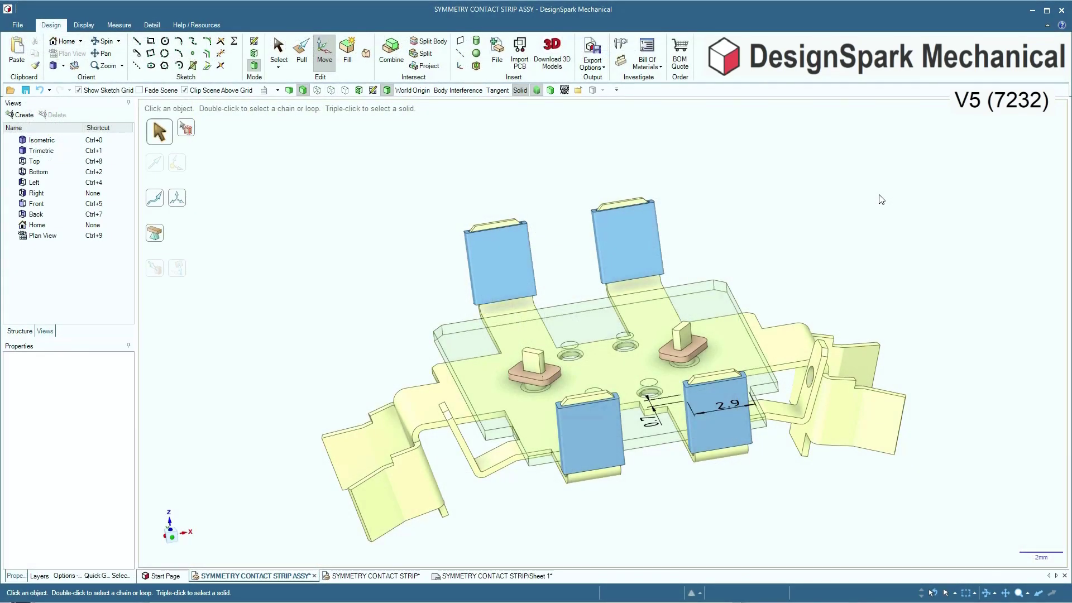
- Examine the assembly with its blue connector tabs and rounded rectangular plates from several angles
key("Up")
key("Right")
key("Down")
key("Right")
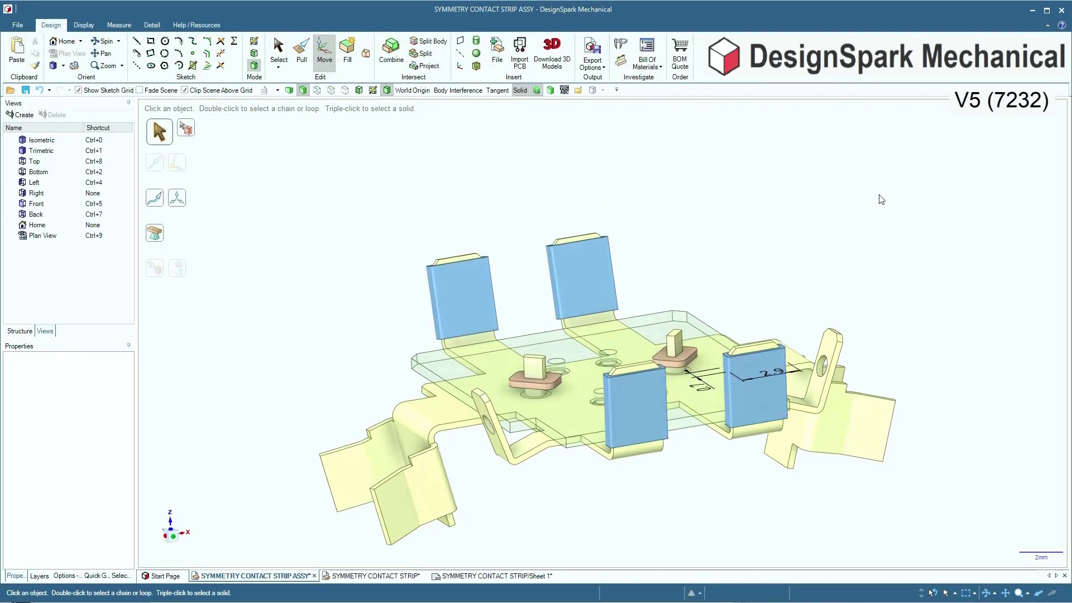
key("Down")
key("Left")
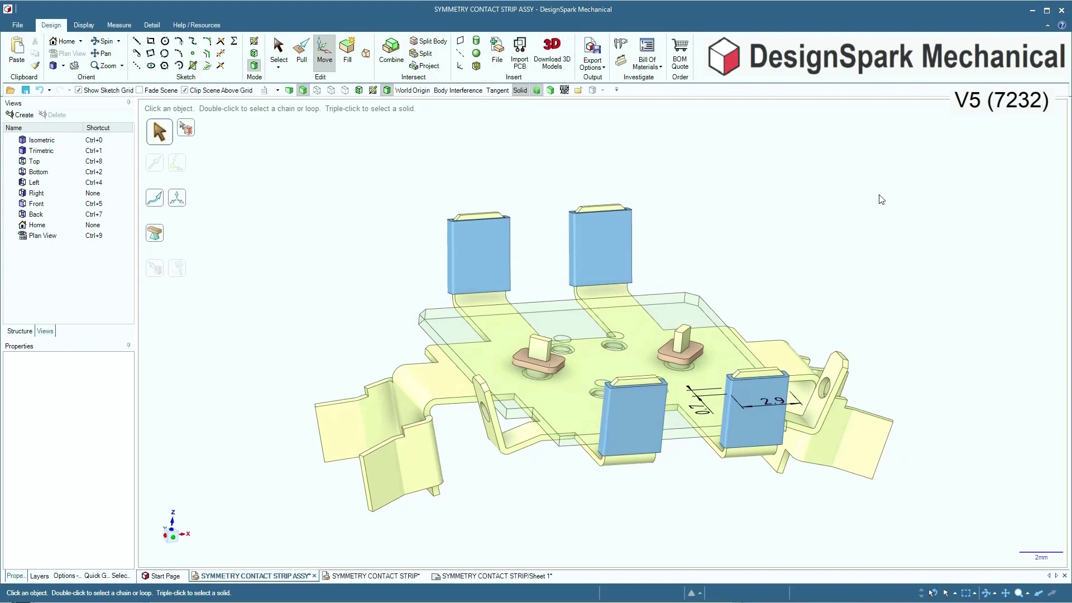
middle_click_drag(880, 195, 838, 238)
scroll(841, 242, "up", 6)
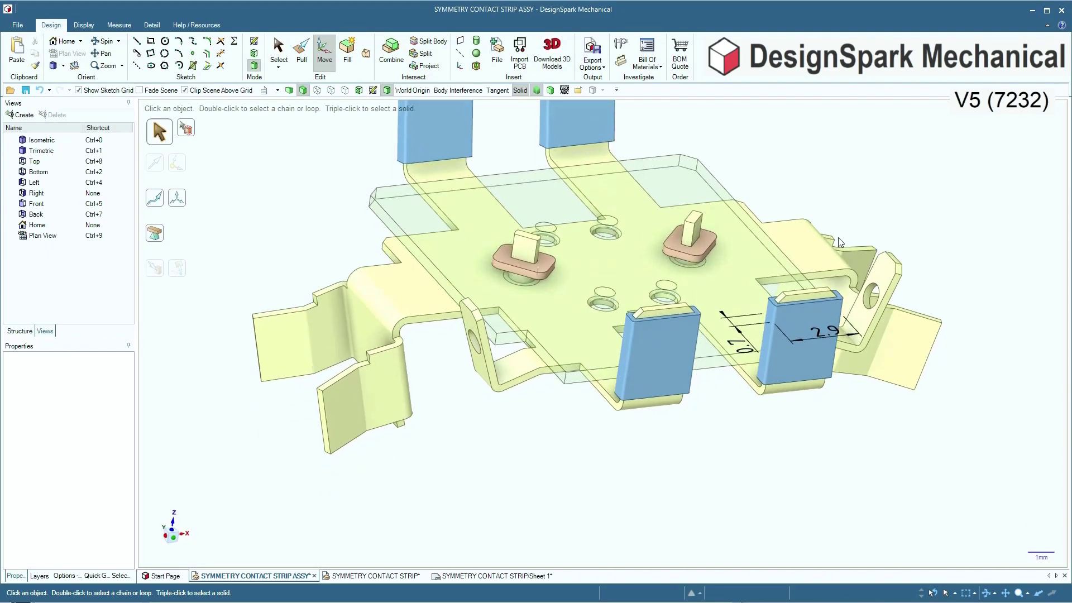
- Pull two adjacent side faces of the rounded rectangular plate on the +X lug outward by 0.1 mm, and clear the selection
scroll(811, 265, "up", 3)
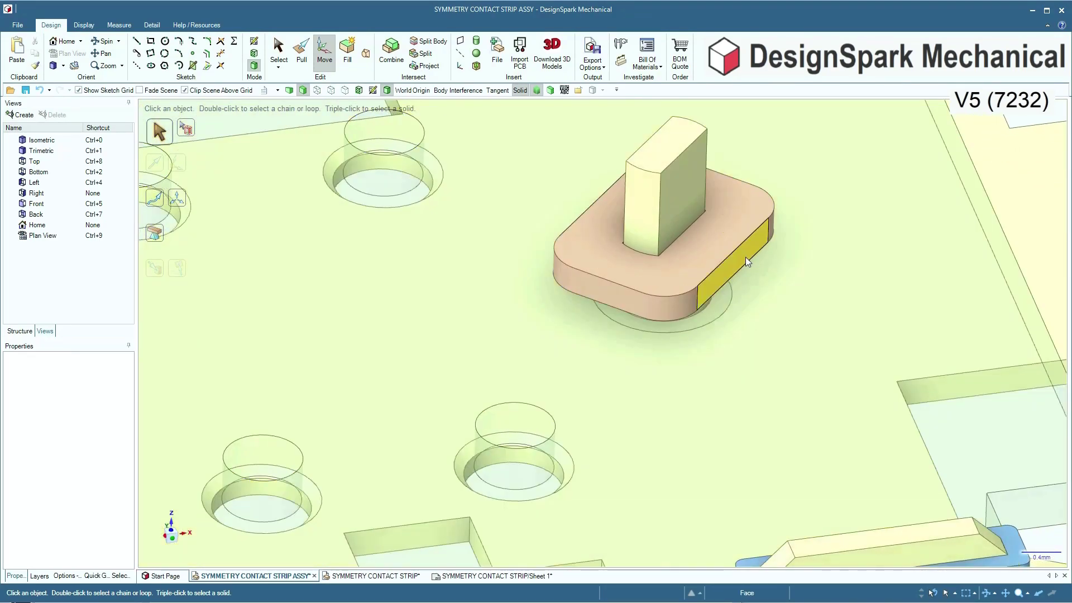
left_click(745, 257)
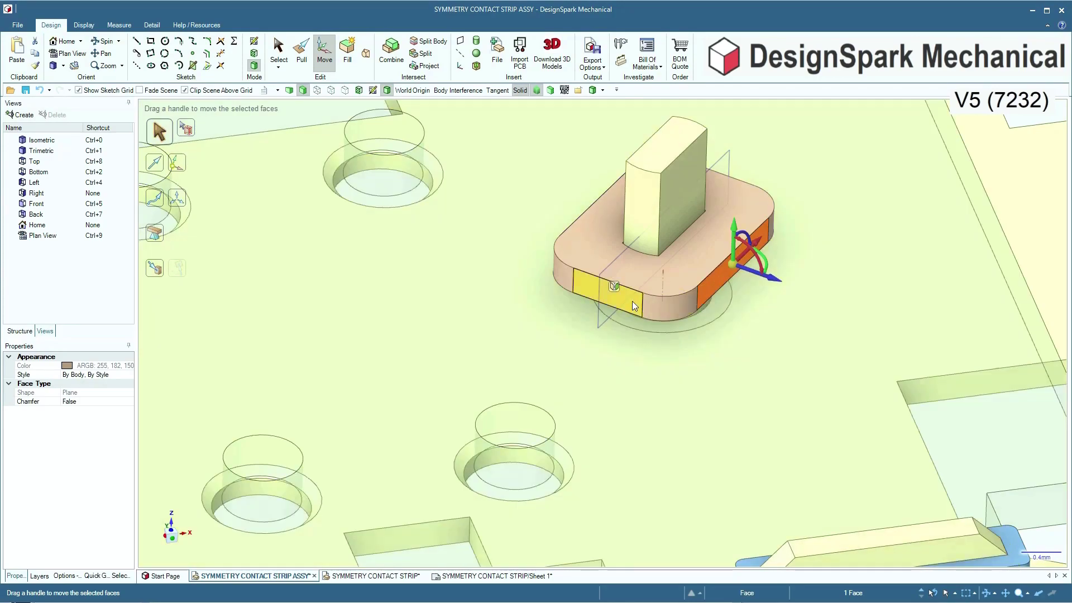
left_click(633, 301)
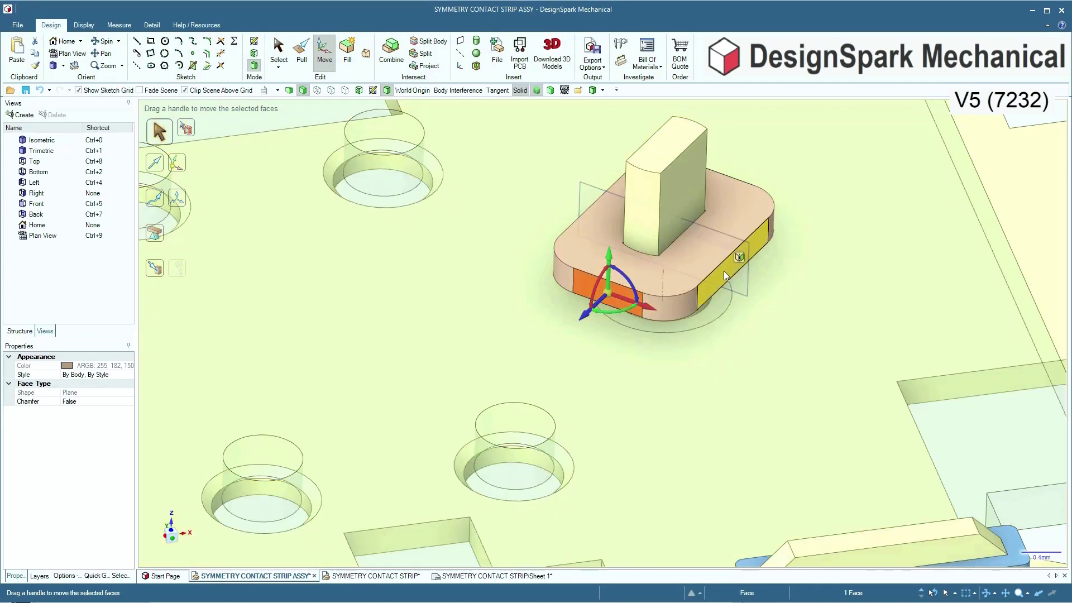
left_click(724, 271, "ctrl")
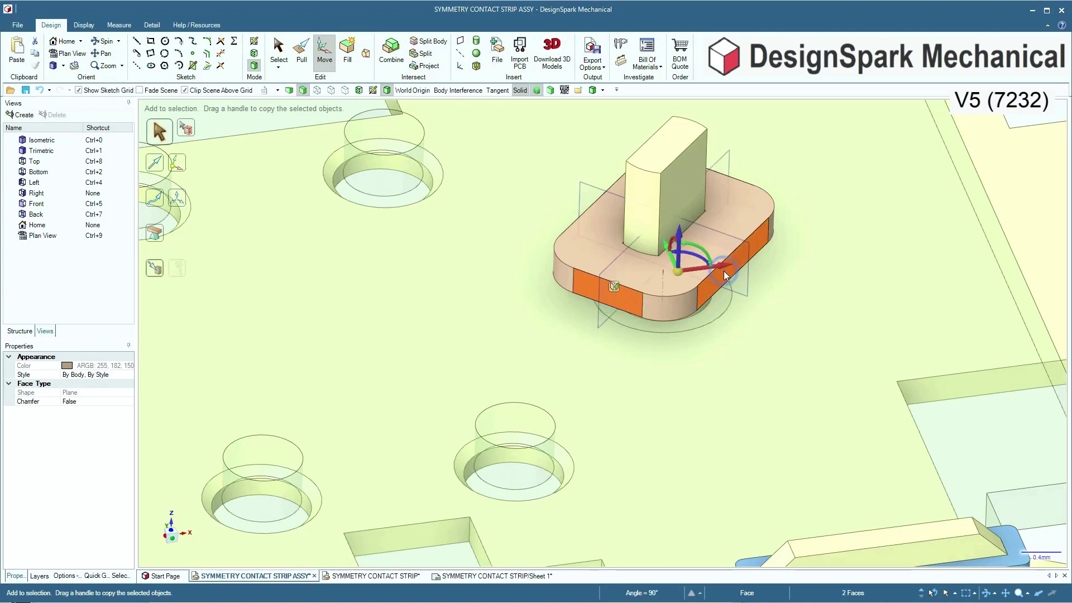
key("p")
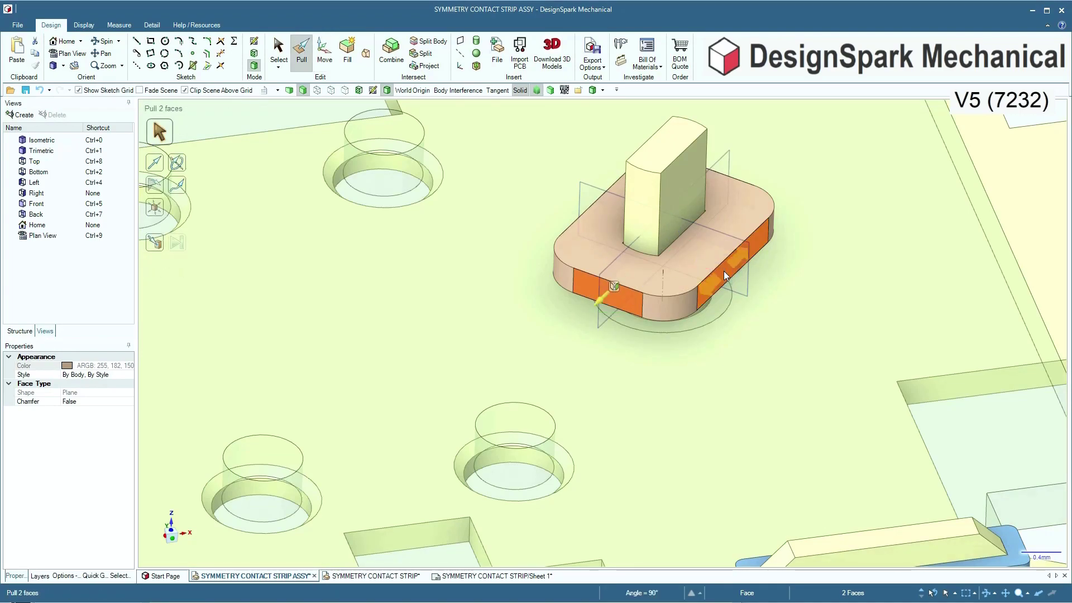
scroll(724, 270, "down", 5)
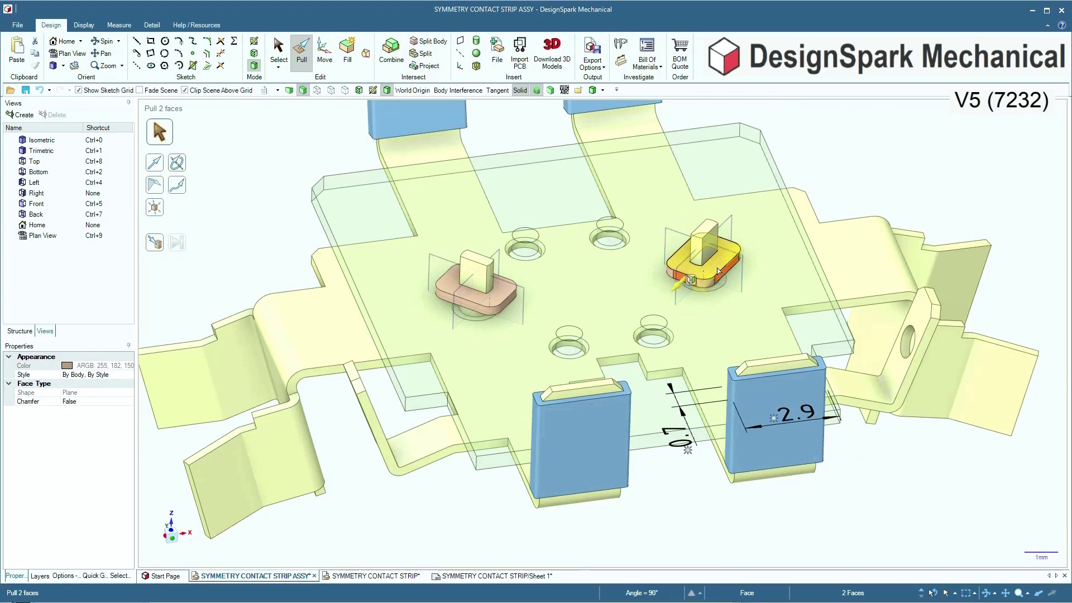
type("0.1")
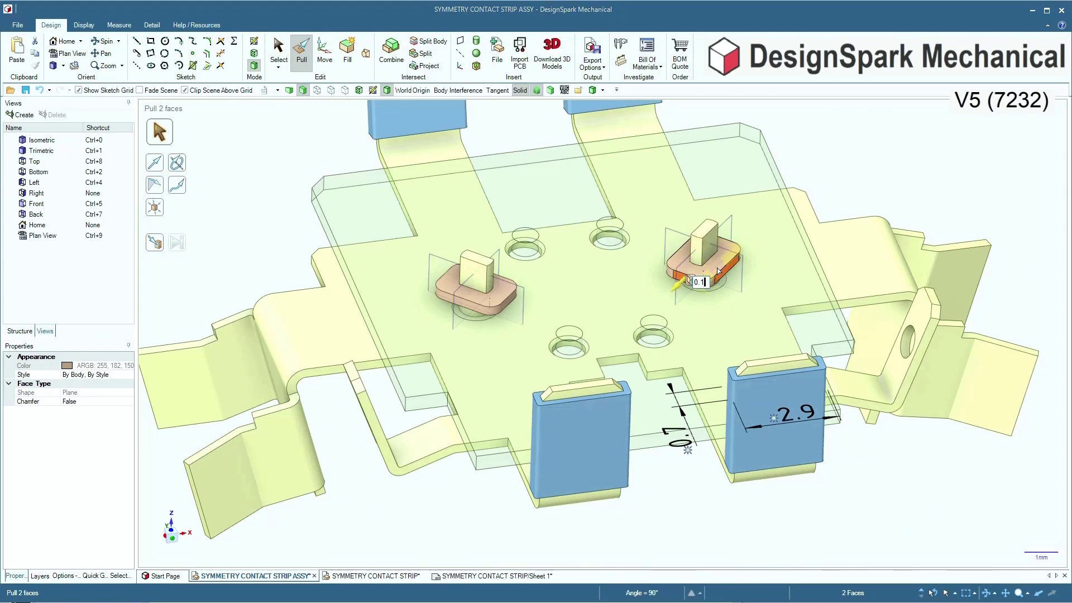
key("Return")
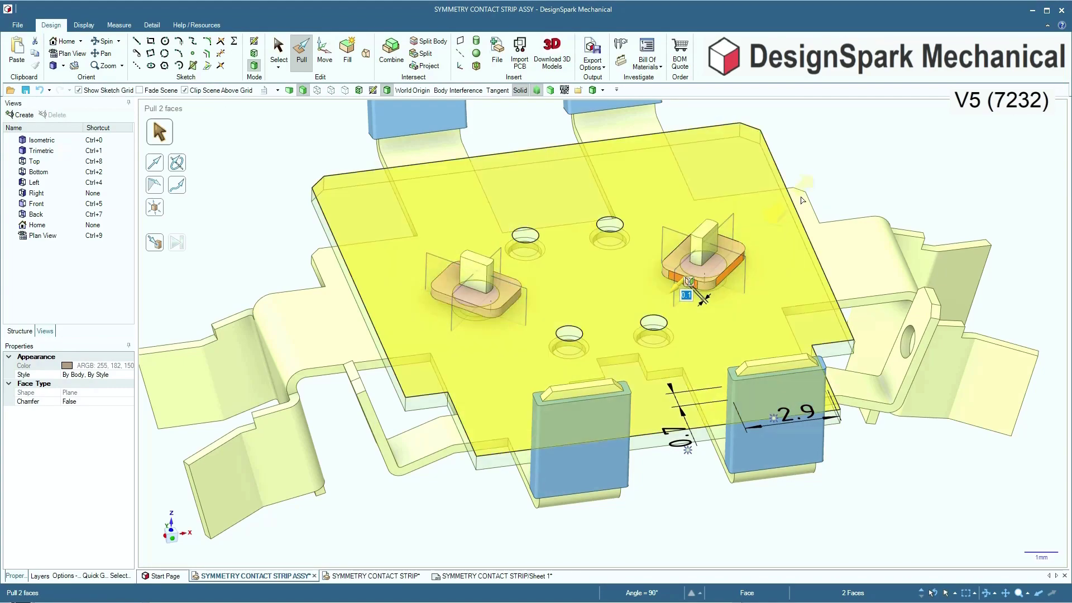
left_click(860, 160)
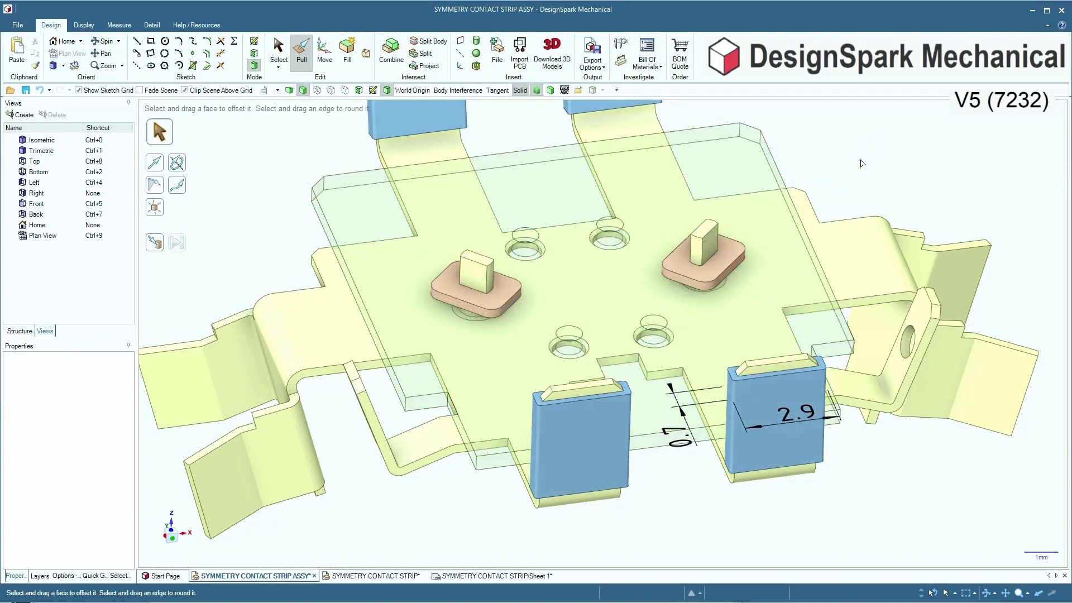
left_click(916, 163)
- Inspect the enlarged rounded rectangular plates from another angle, and show the assembly's structure tree
mouse_move(773, 410)
middle_mouse_down()
mouse_move(748, 412)
mouse_move(763, 423)
middle_mouse_up()
scroll(763, 423, "down", 3)
scroll(763, 422, "up", 3)
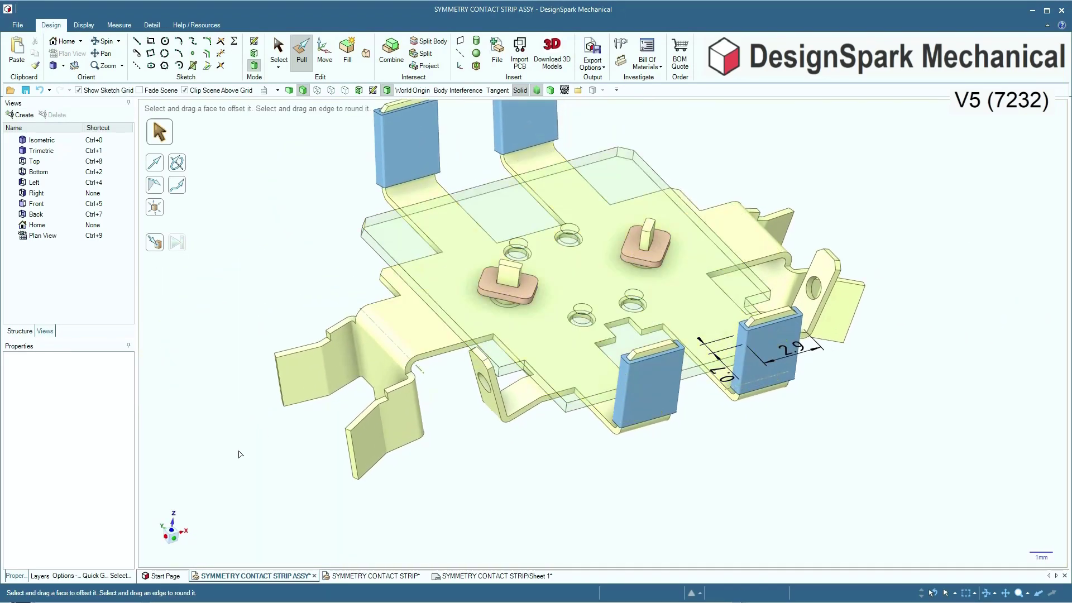
left_click(17, 333)
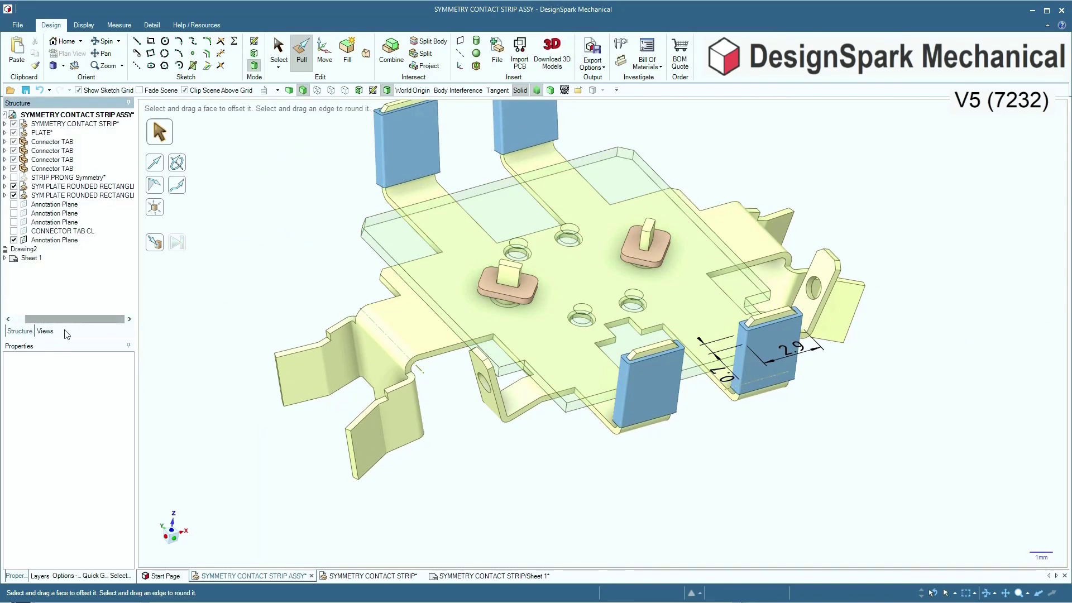
left_click(669, 399)
scroll(669, 400, "up", 1)
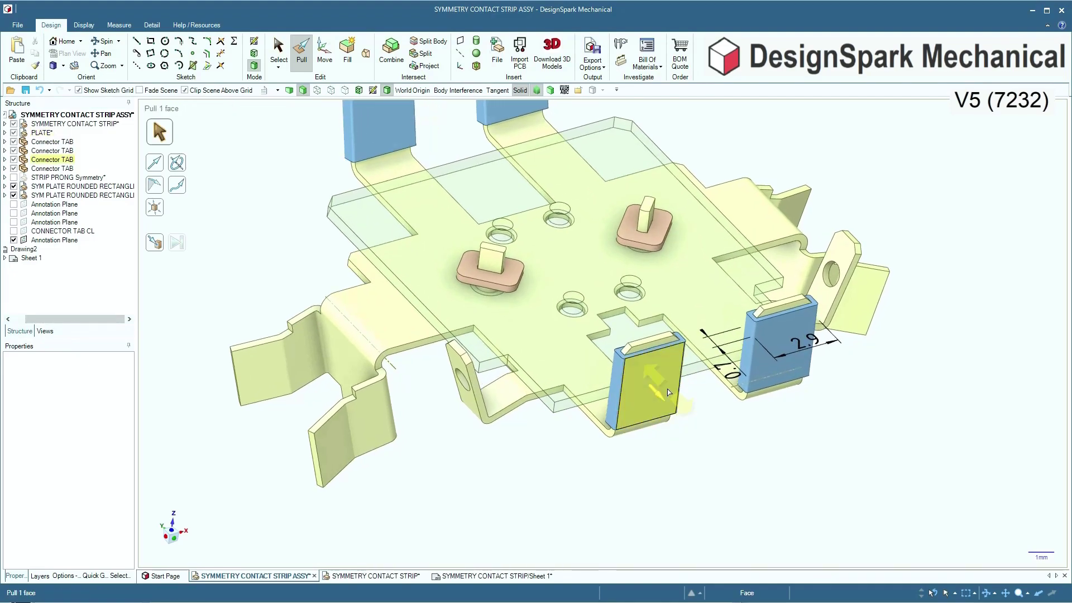
scroll(669, 393, "up", 1)
left_click(656, 422)
scroll(655, 420, "up", 3)
scroll(655, 420, "up", 2)
left_click(560, 420, "ctrl")
scroll(780, 433, "down", 1)
scroll(780, 433, "down", 1)
middle_click_drag(780, 433, 656, 465)
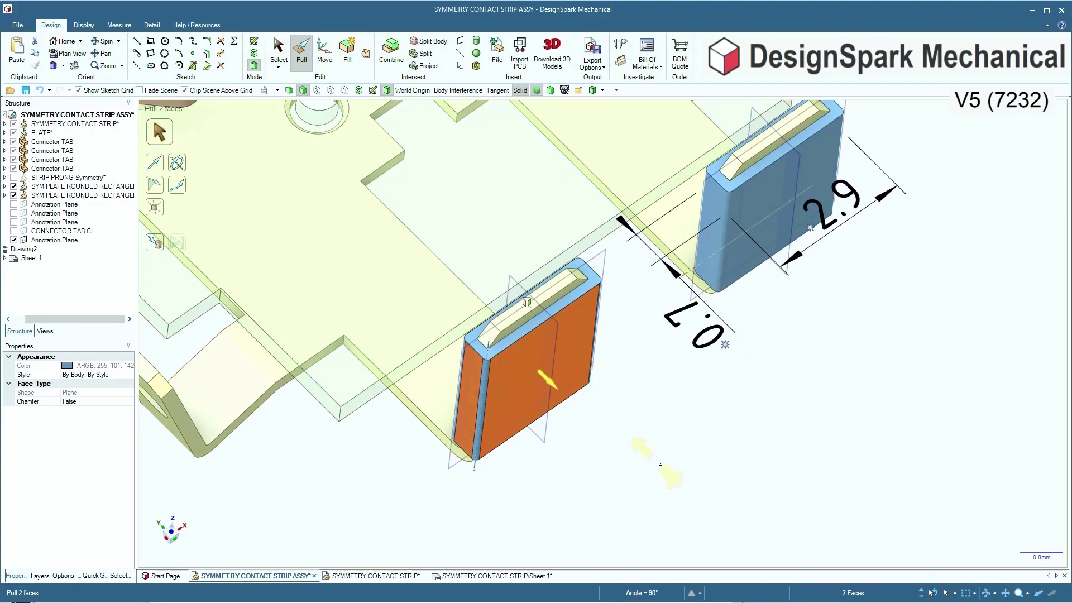
middle_click_drag(654, 478, 696, 428)
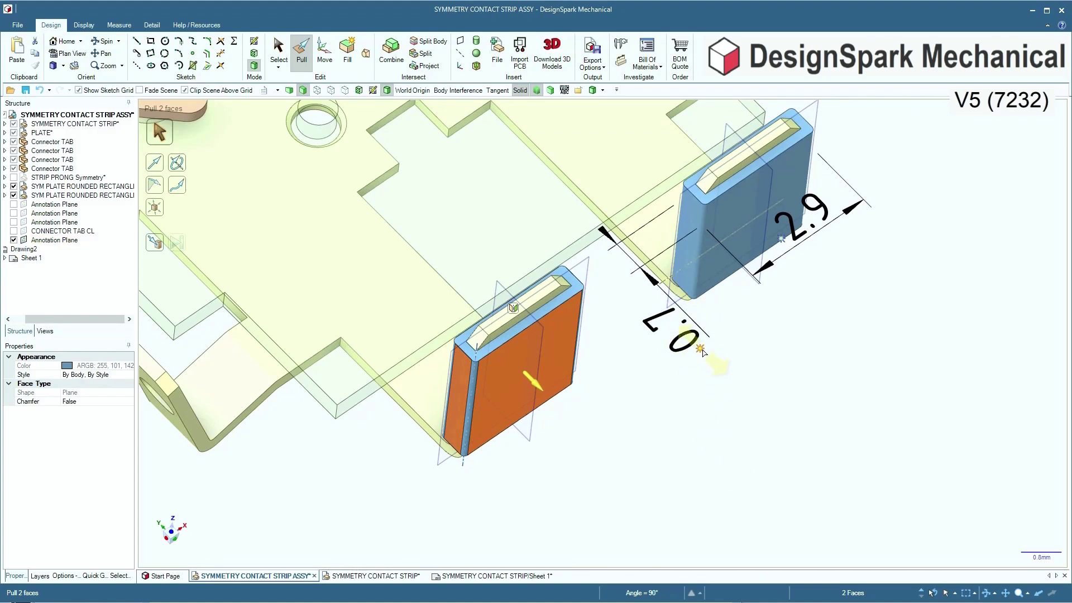
left_click(568, 344, "ctrl")
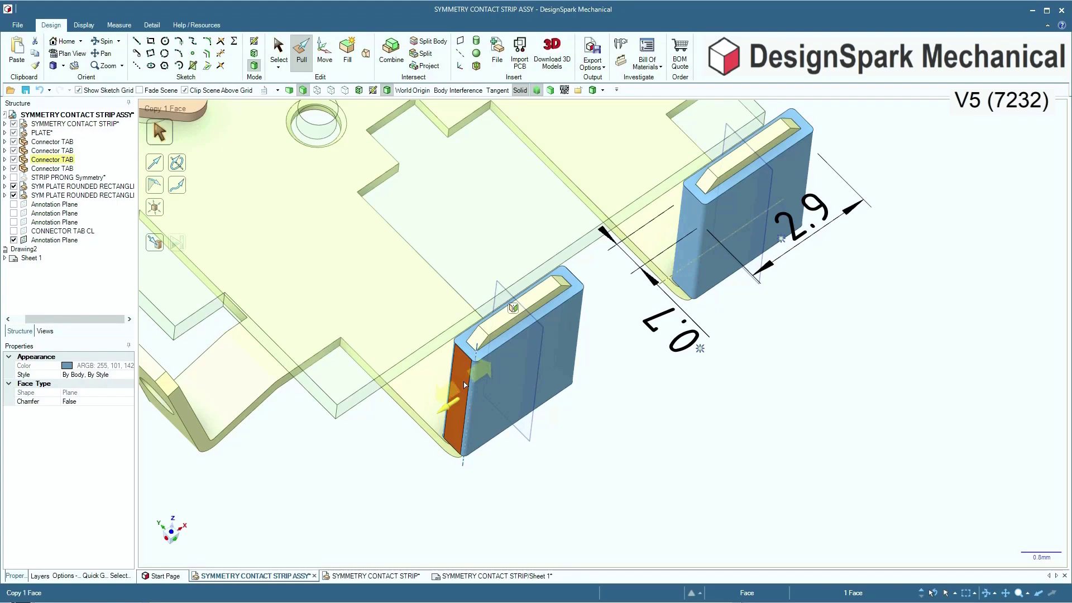
- Pull the broad outer face of the nearest blue connector tab using the 0.7 mm dimension as reference, setting it to 1 mm
left_click(557, 357)
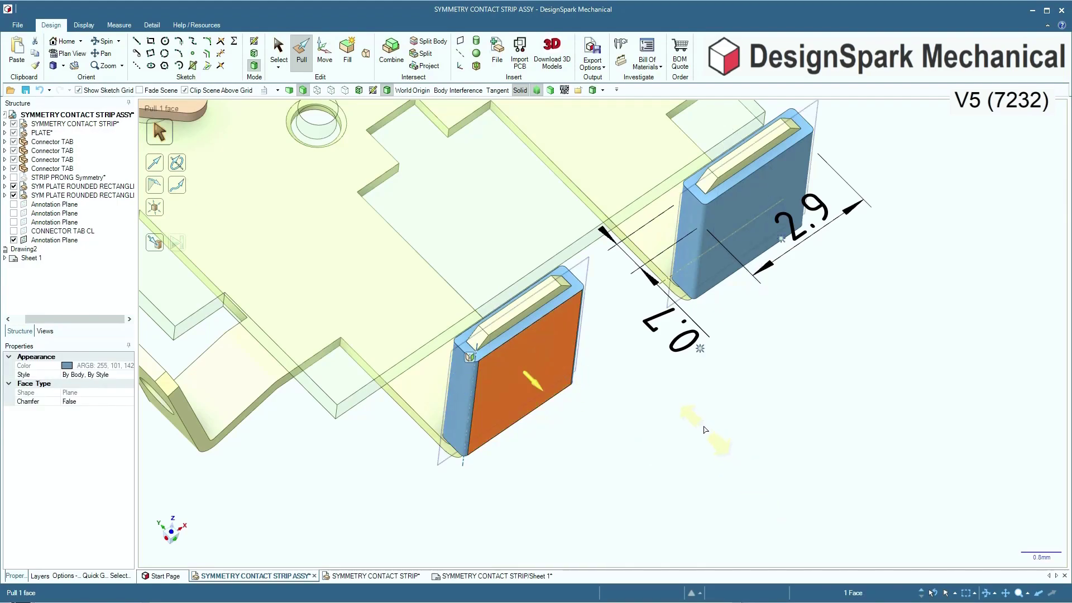
type("1")
key("Return")
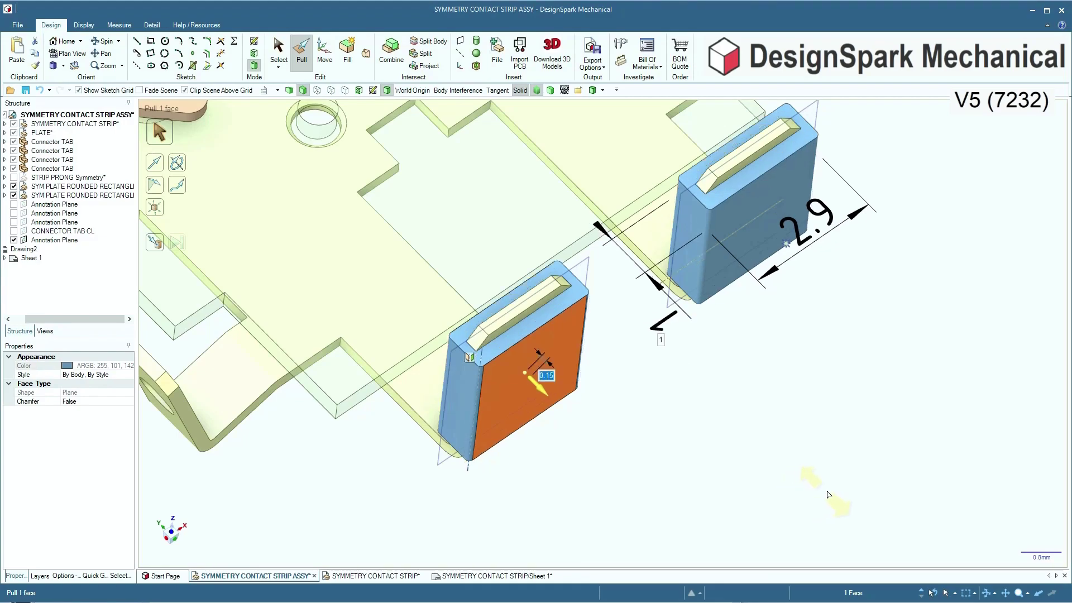
scroll(828, 495, "down", 5)
left_click(801, 470)
- Try pulling the upper rim face of the same blue connector tab upward, undo the pull, and clear the selection
middle_click_drag(801, 470, 787, 379)
scroll(786, 379, "up", 4)
scroll(787, 379, "up", 5)
left_click(711, 281)
scroll(709, 283, "down", 4)
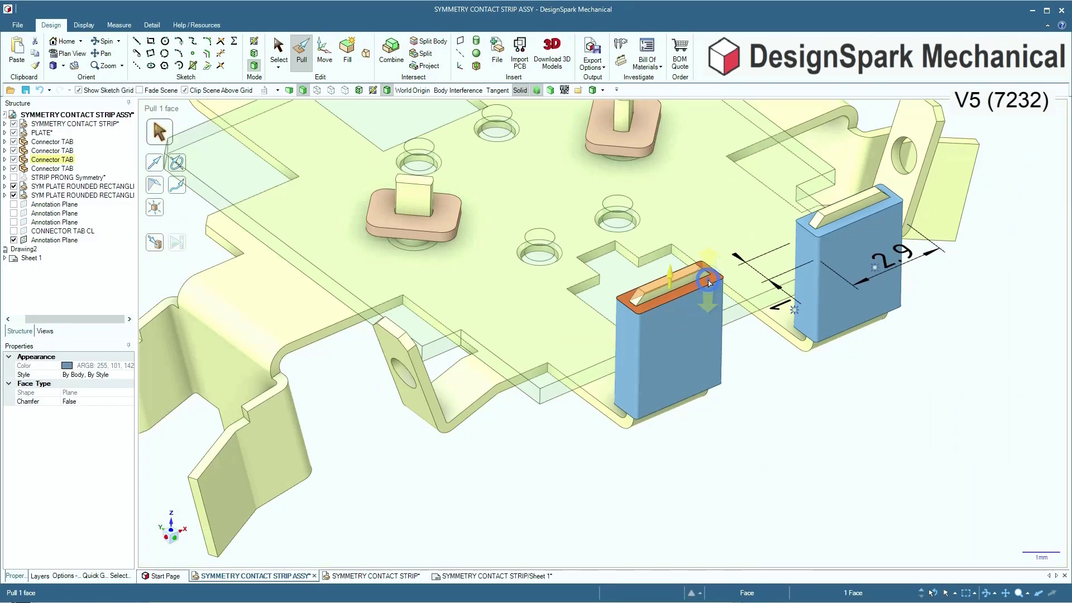
scroll(709, 283, "down", 4)
middle_click_drag(709, 283, 778, 437)
left_click_drag(783, 449, 784, 399)
left_click(916, 519)
key("ctrl+z")
left_click(819, 531)
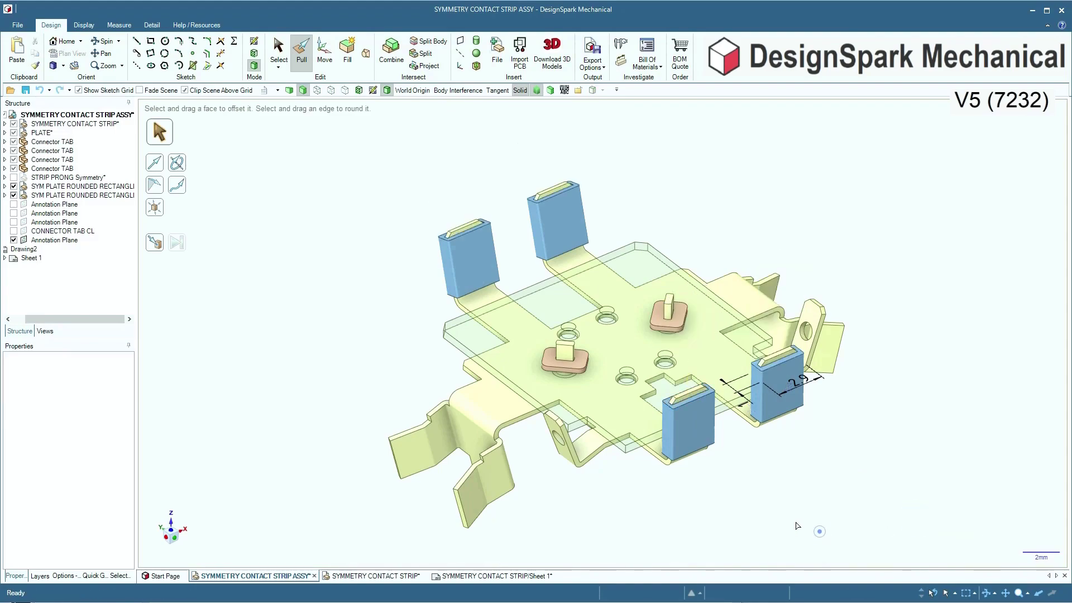
- With the Move tool, select all faces of the small holed side tang and the adjoining plate cutout together
scroll(817, 493, "up", 2)
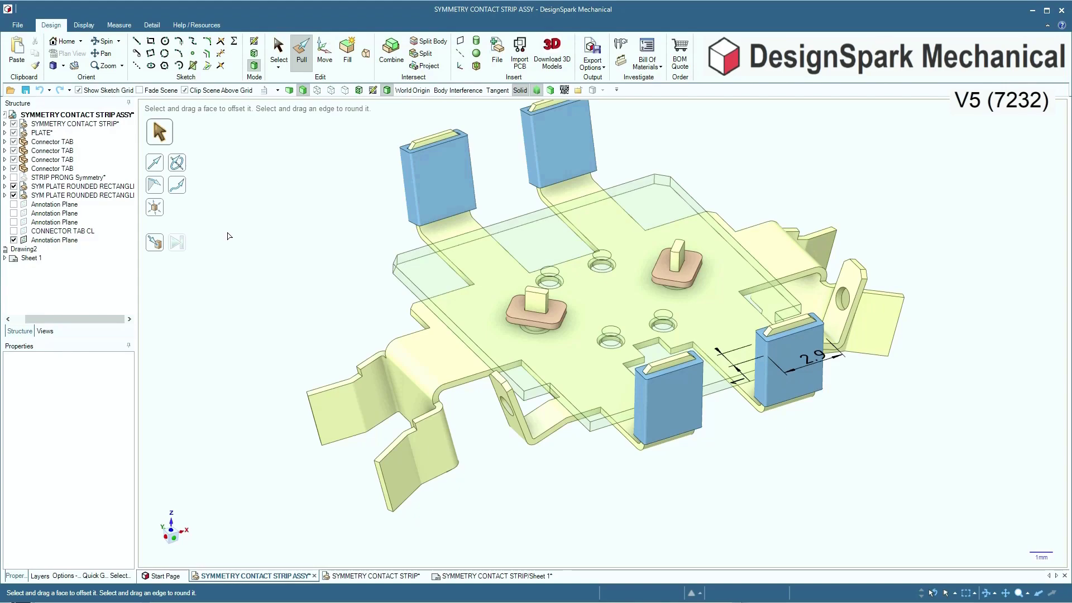
scroll(469, 445, "up", 5)
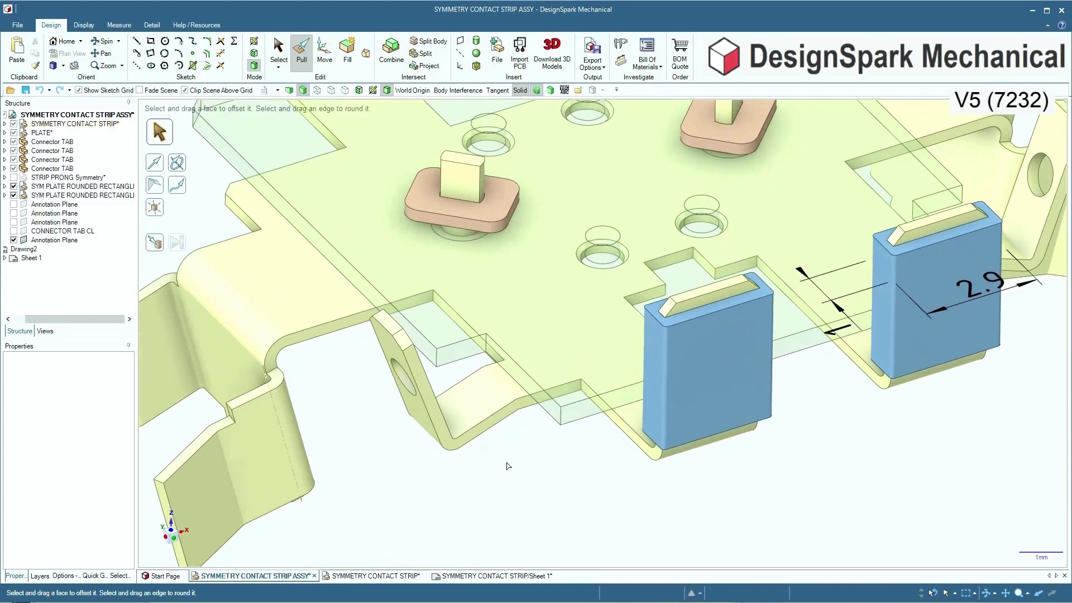
scroll(506, 466, "down", 3)
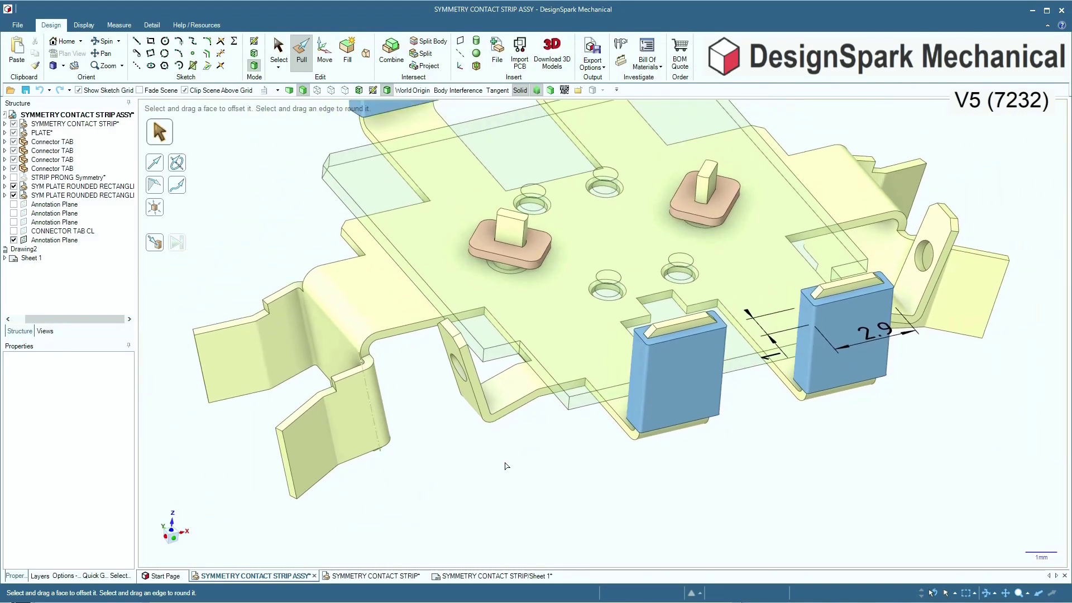
scroll(517, 397, "up", 4)
scroll(534, 519, "down", 3)
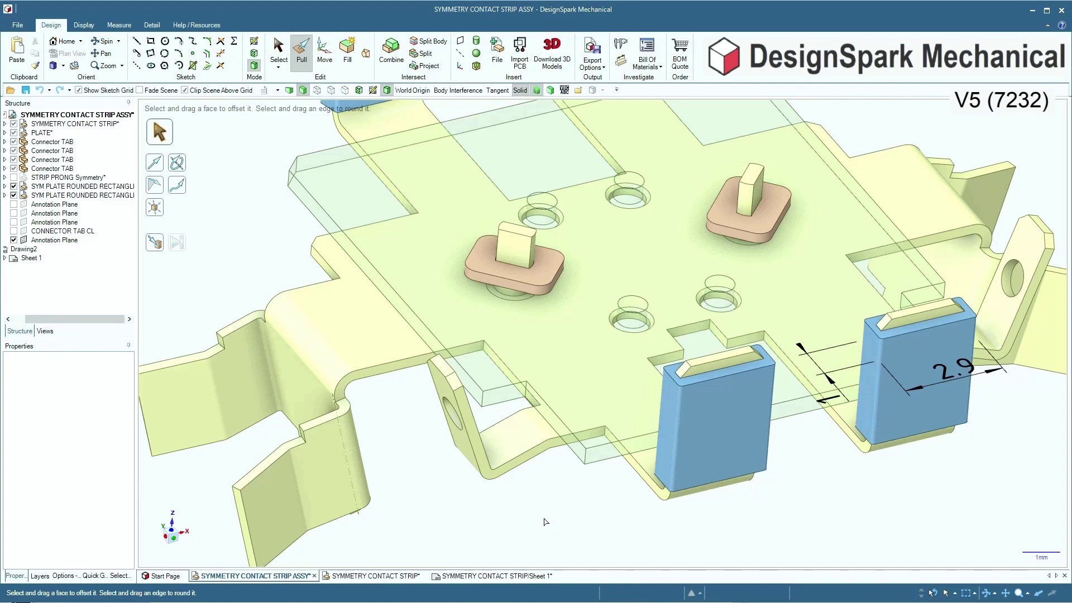
left_click_drag(535, 525, 530, 478)
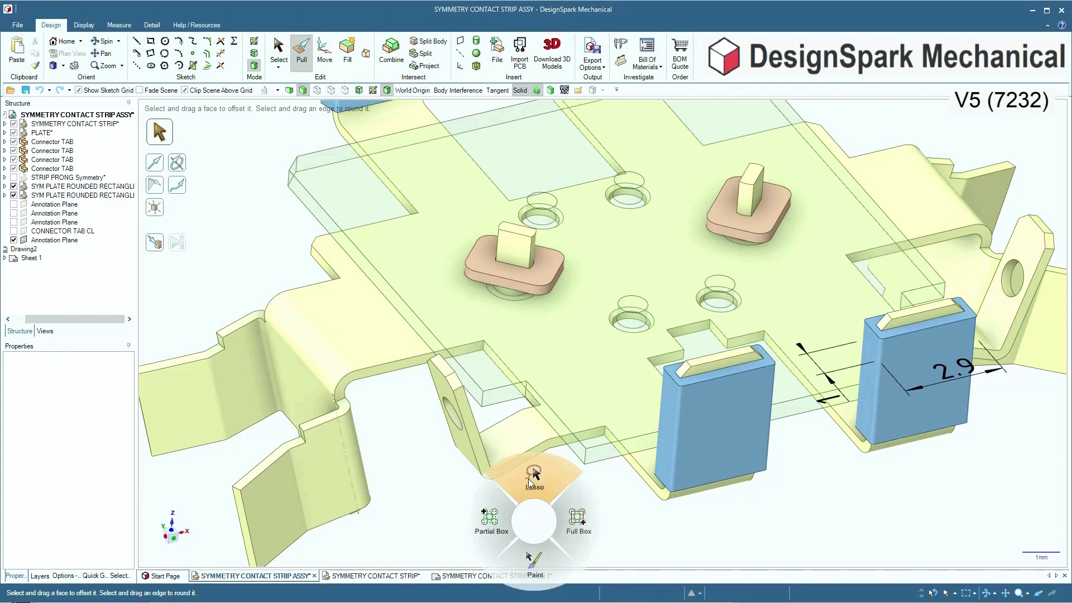
left_click(536, 478)
key("m")
mouse_move(612, 524)
left_mouse_down()
mouse_move(611, 450)
mouse_move(555, 346)
mouse_move(495, 340)
left_mouse_up()
mouse_move(390, 315)
left_mouse_down()
mouse_move(471, 532)
mouse_move(635, 494)
left_mouse_up()
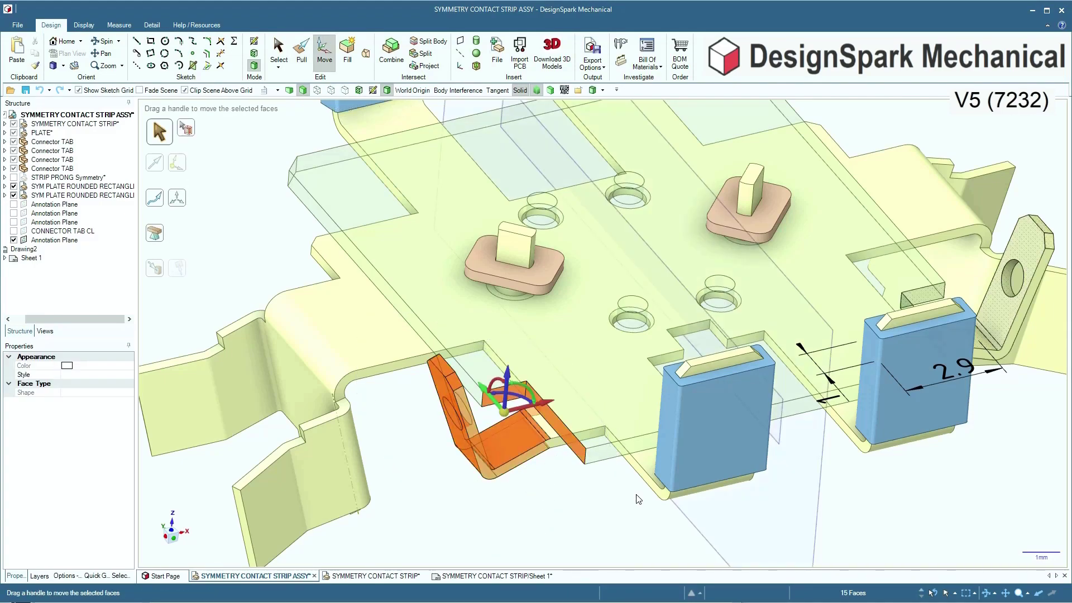
- Anchor the Move handle at the inner corner of the plate cutout and choose the X direction for the selected faces
key("h")
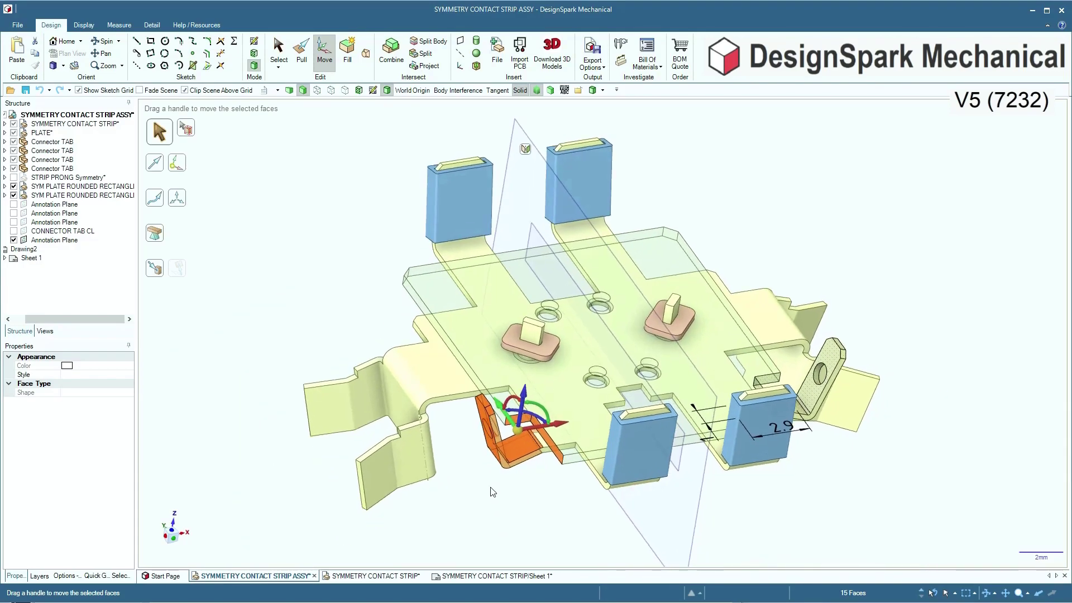
scroll(484, 427, "up", 5)
left_click_drag(525, 427, 580, 371)
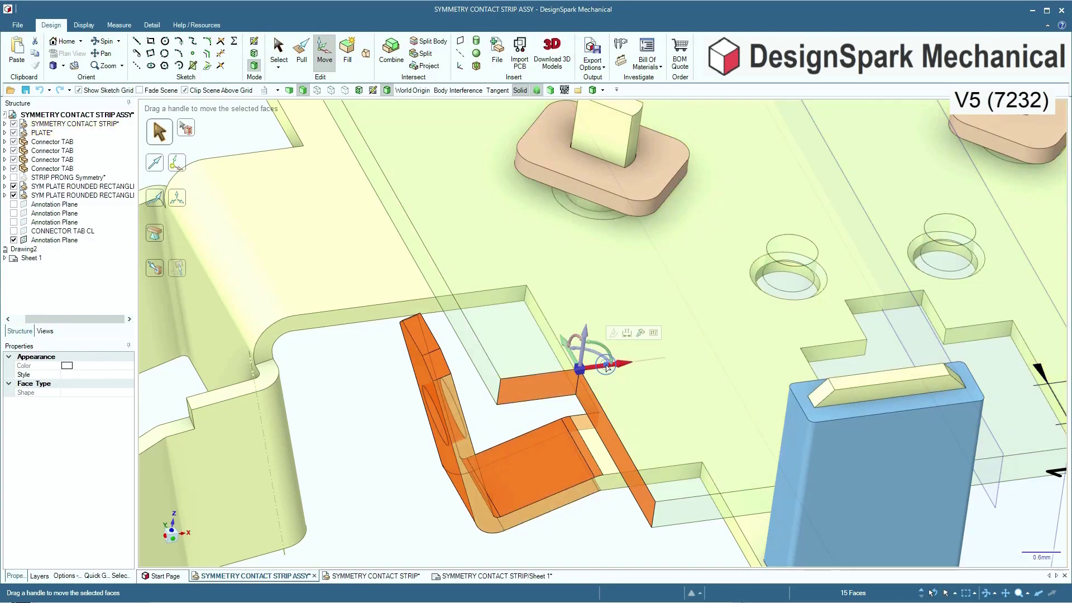
scroll(607, 366, "down", 5)
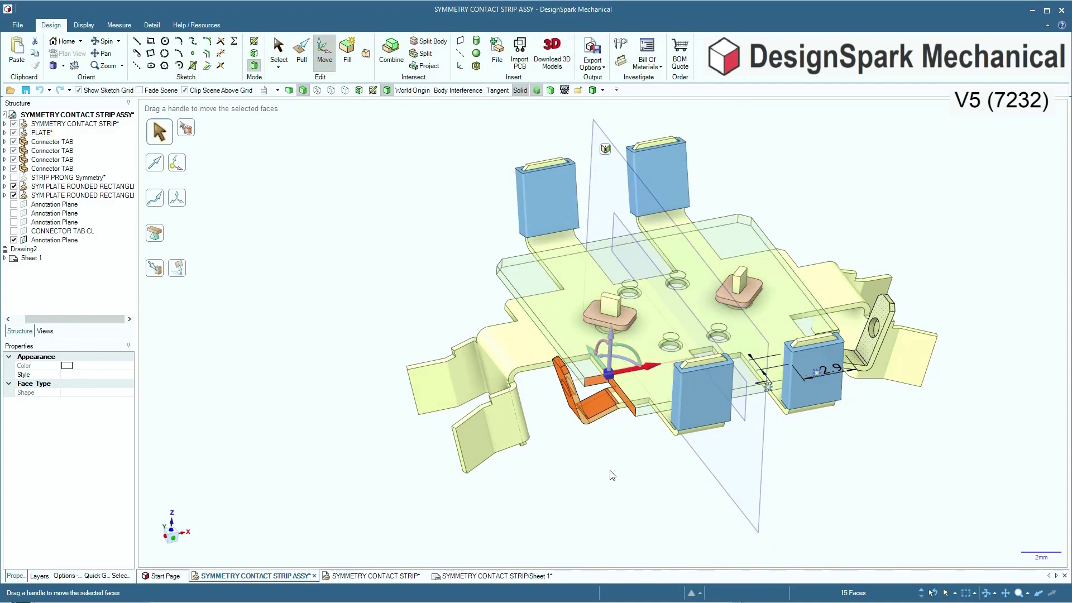
middle_click_drag(610, 471, 609, 469)
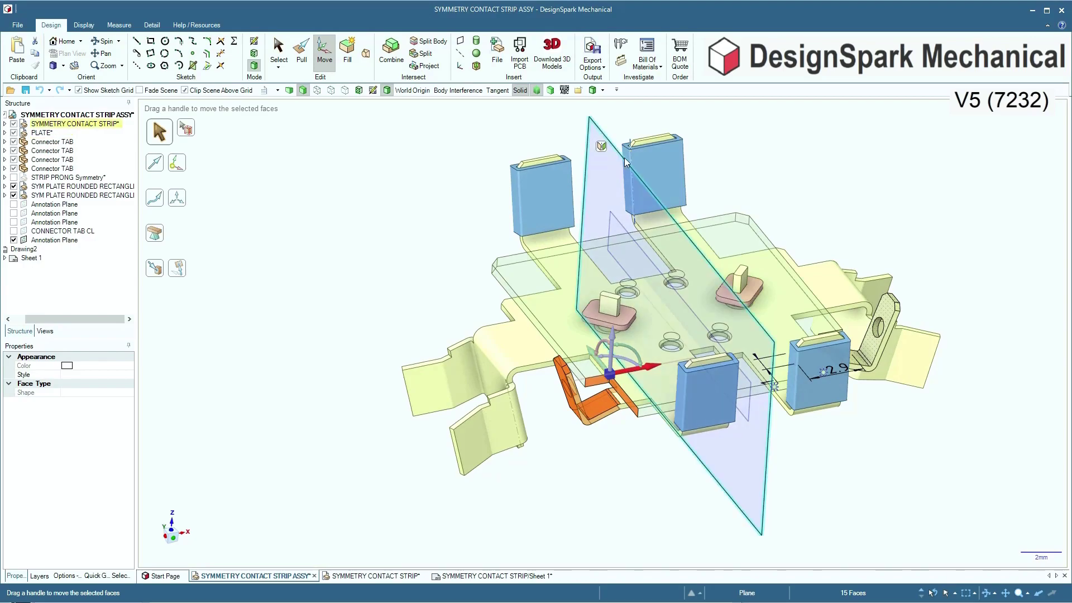
middle_click_drag(712, 478, 623, 470)
scroll(767, 497, "up", 5)
scroll(769, 502, "down", 5)
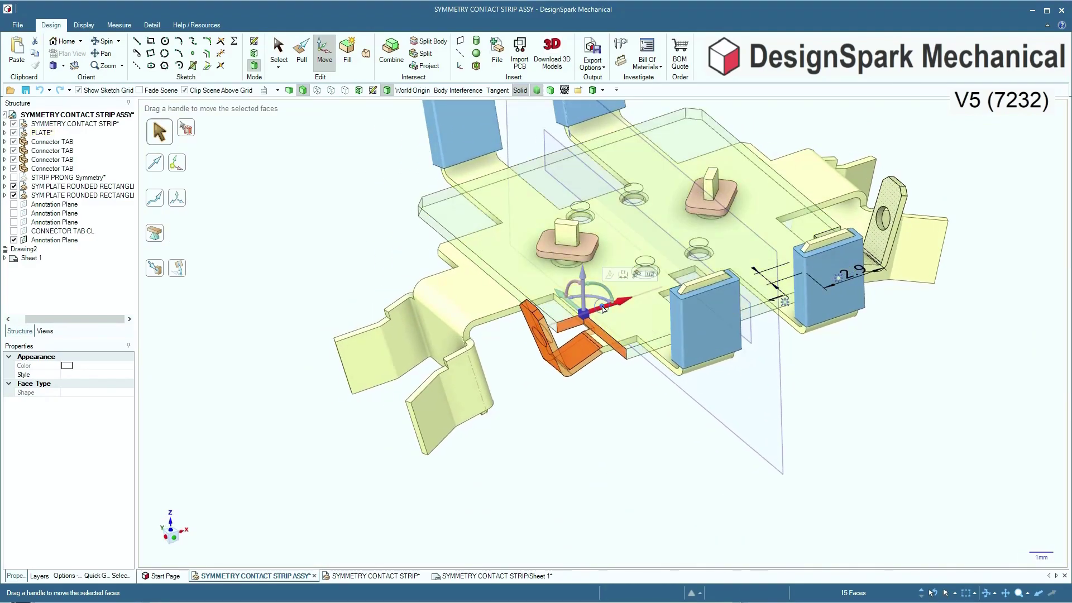
- Move the tang and cutout faces along X with a ruler dimension across the cutout set to 1.5 mm, and clear the selection
left_click(623, 273)
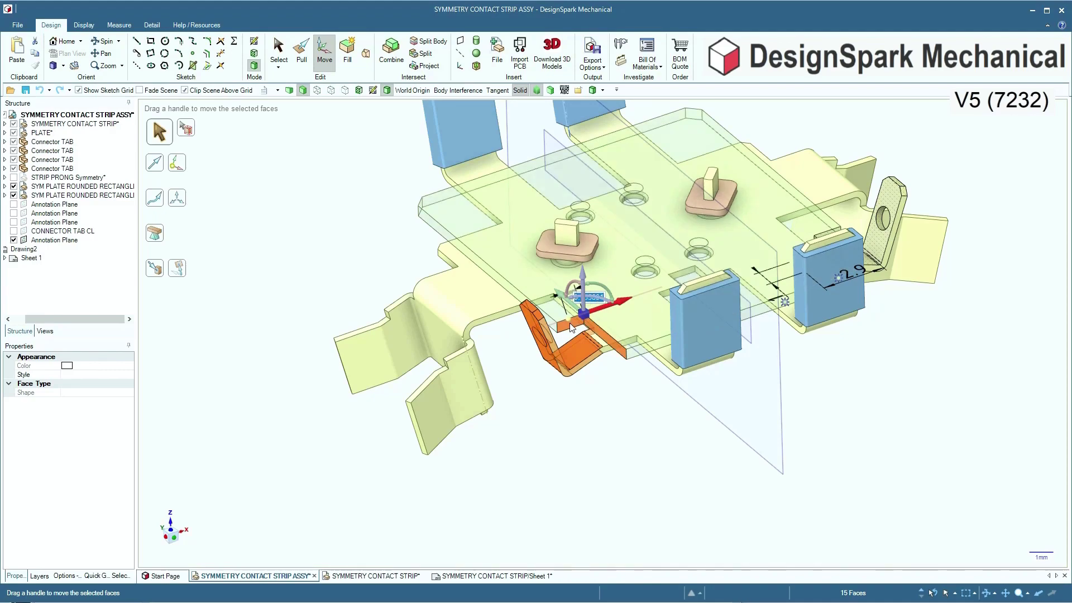
scroll(558, 335, "up", 2)
middle_click_drag(550, 347, 583, 348)
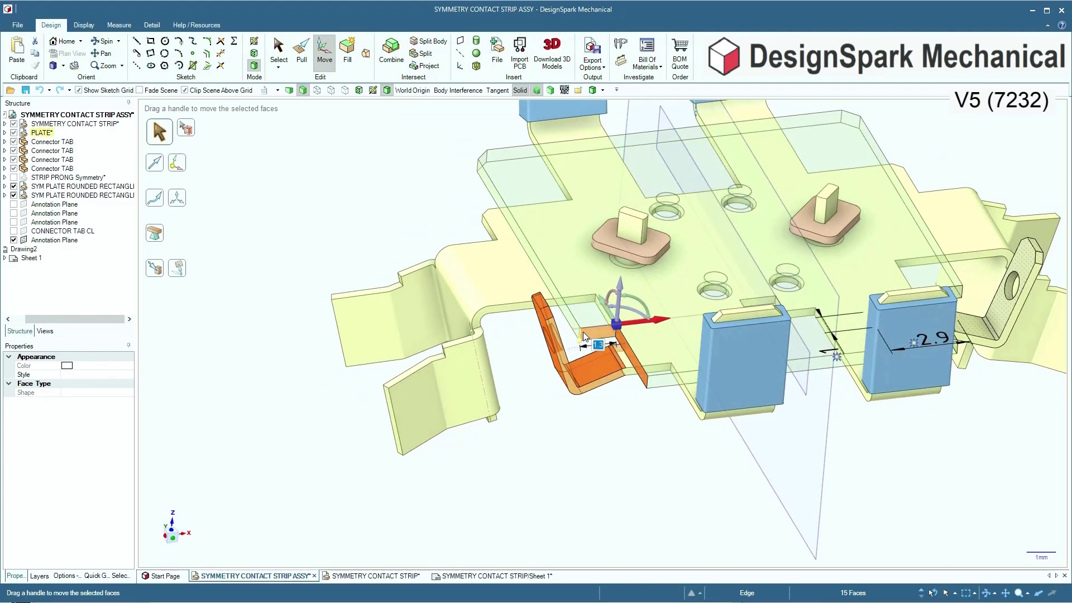
left_click(582, 326)
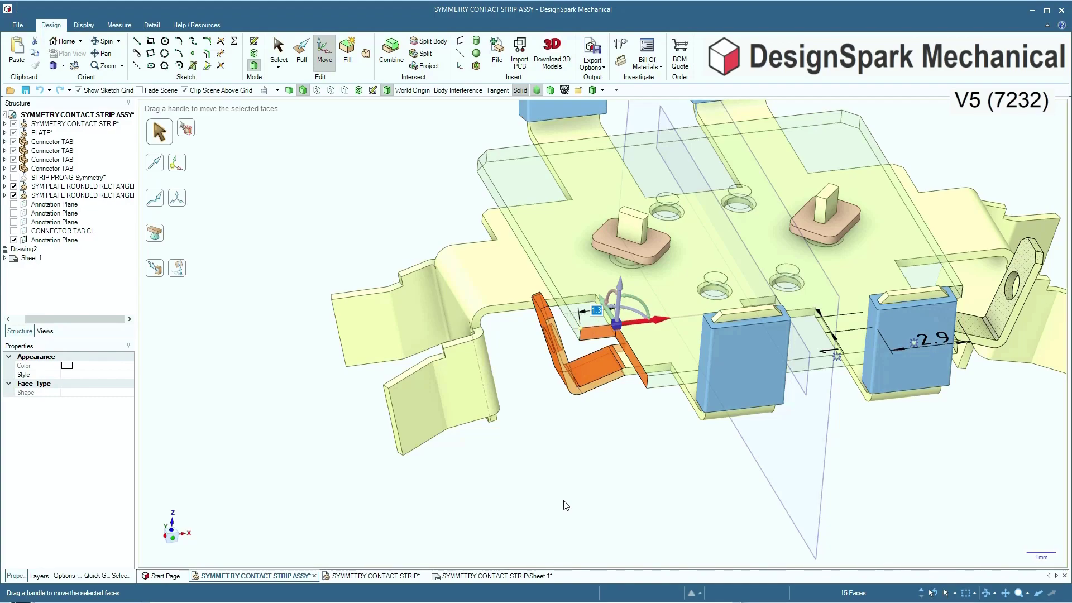
type("1.5")
key("Return")
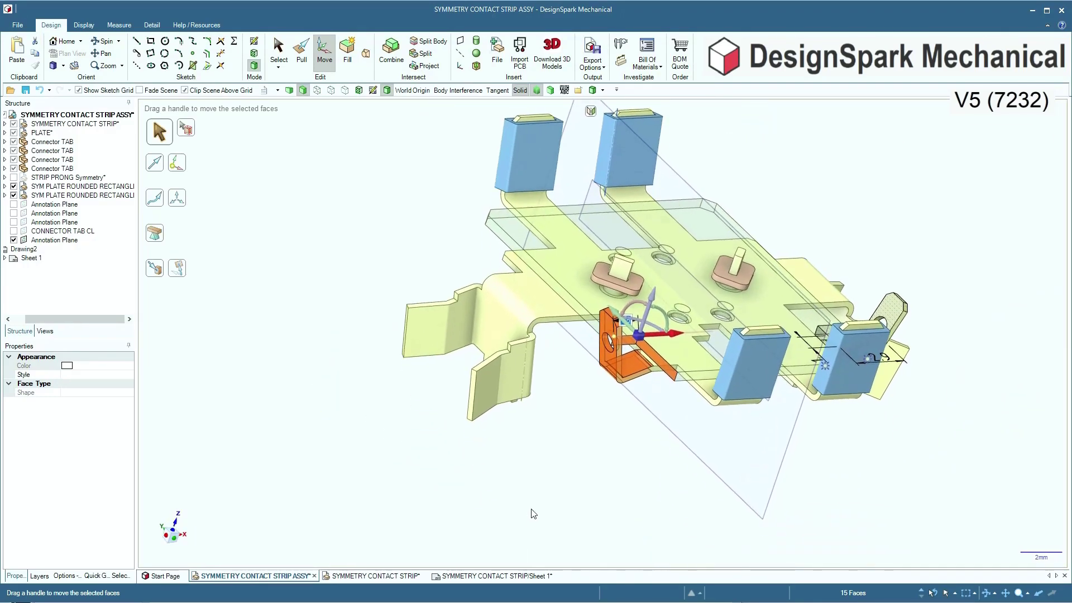
left_click(543, 484)
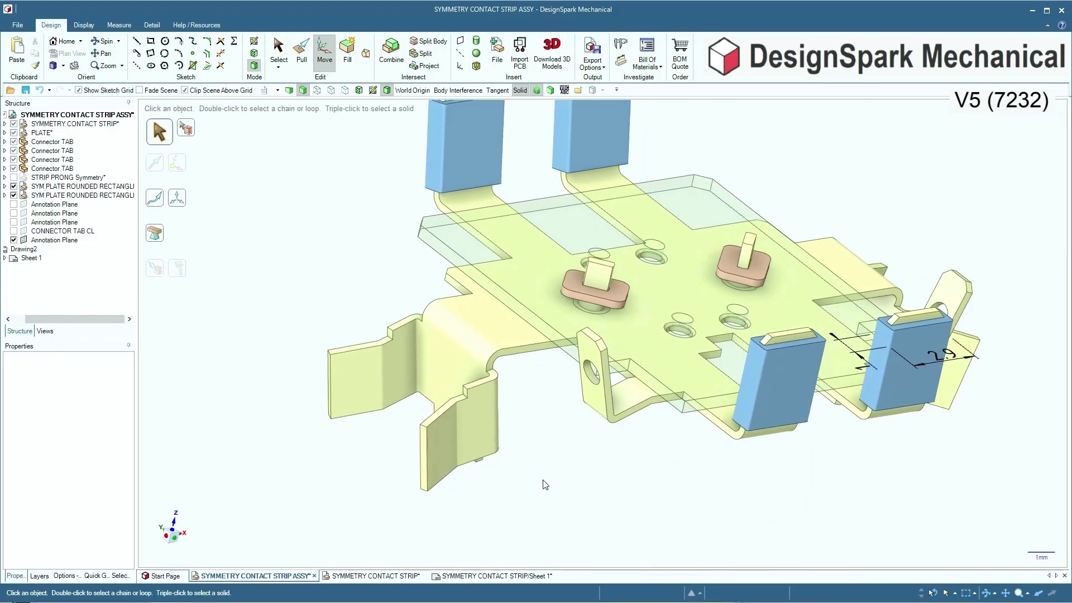
left_click(440, 461)
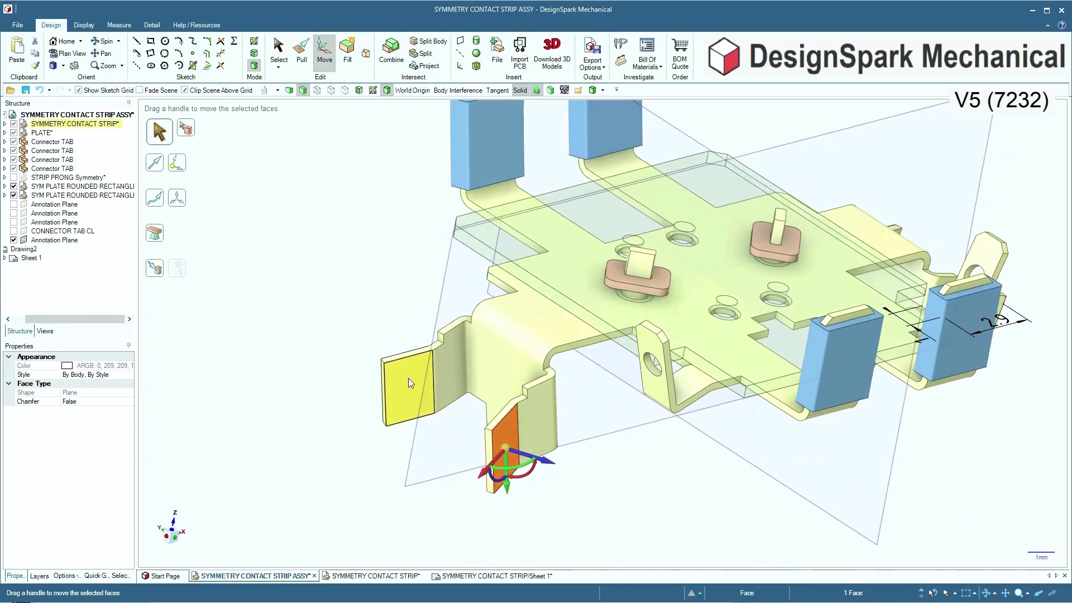
left_click(409, 383)
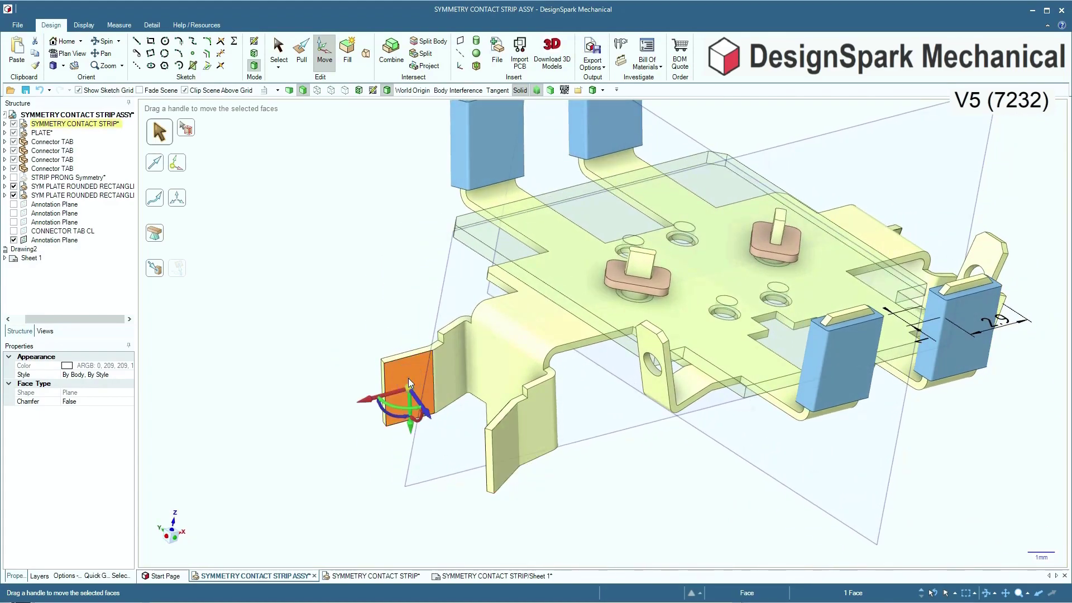
left_click(394, 466)
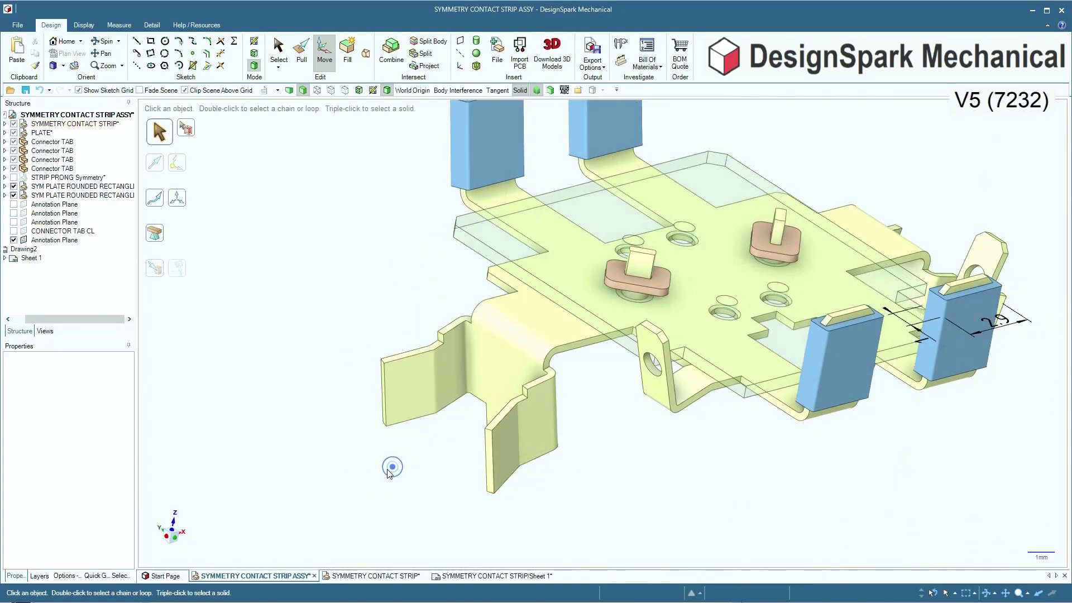
- Switch to the SYMMETRY CONTACT STRIP document, select one clip arm's faces for moving, and open the clip width dimension for editing
left_click(364, 576)
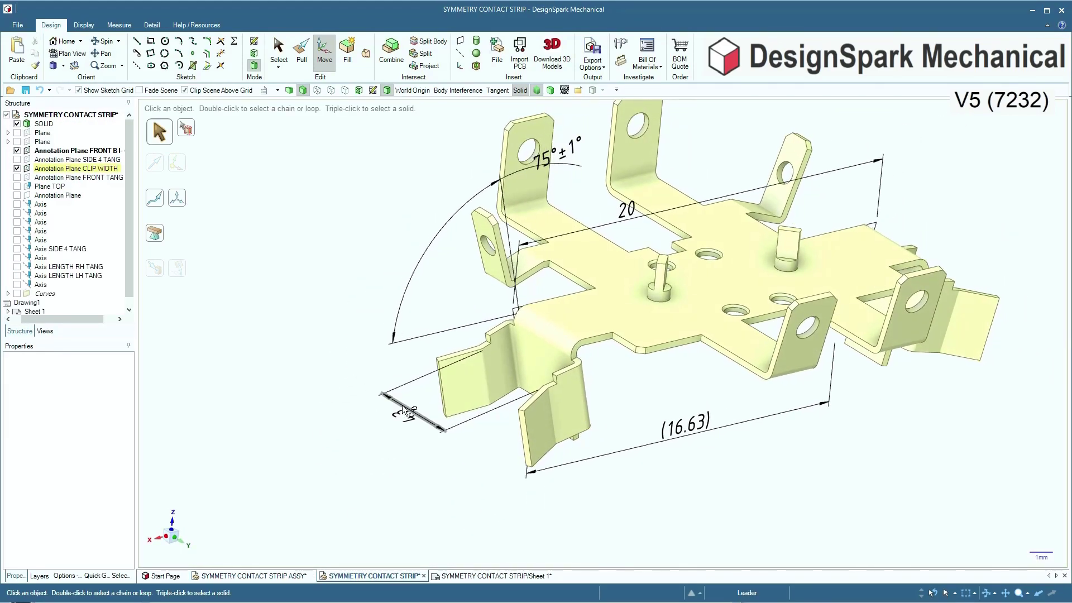
scroll(464, 398, "up", 3)
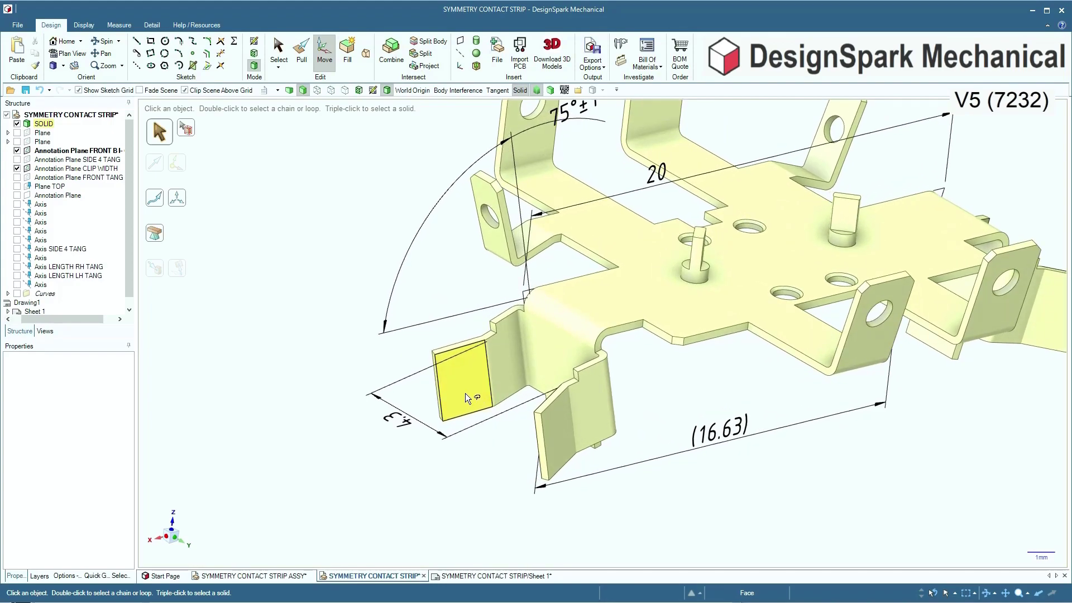
left_click(465, 393)
double_click(459, 365)
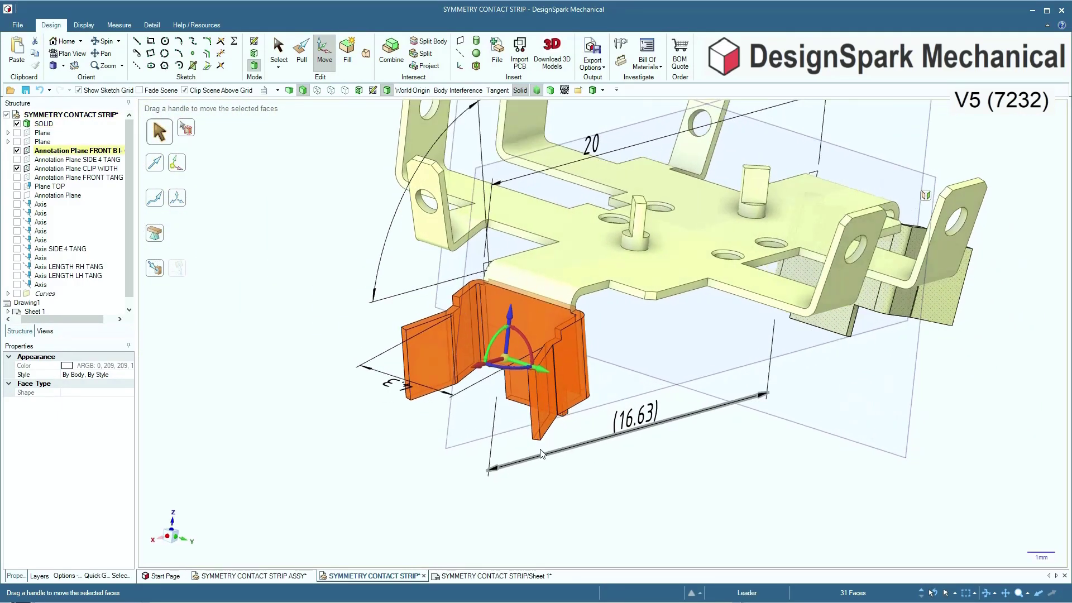
right_click(499, 407)
left_click(503, 397)
left_click(406, 362)
double_click(406, 362)
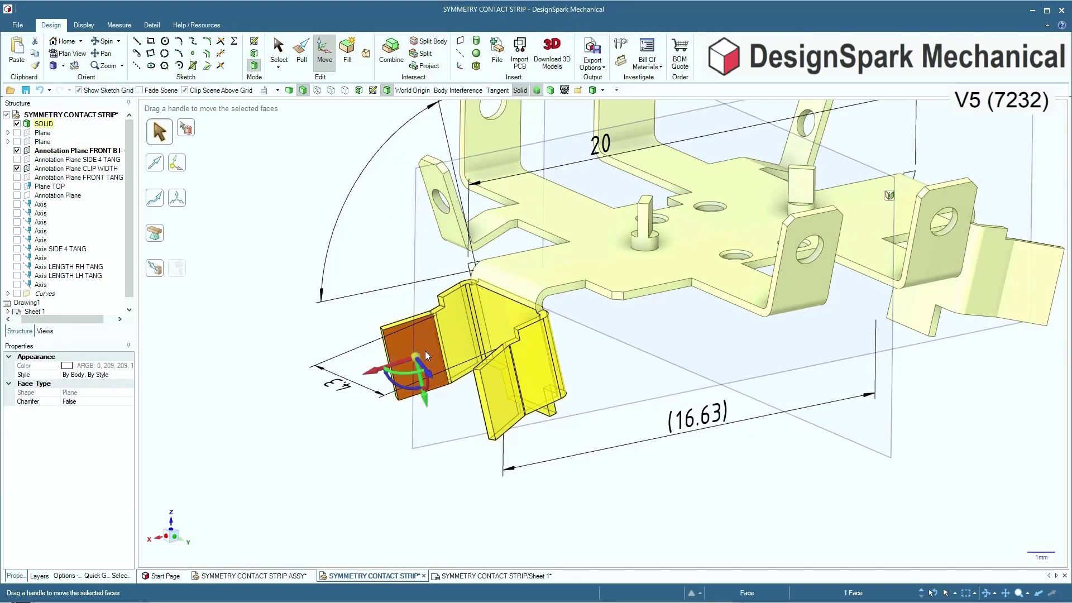
double_click(400, 349)
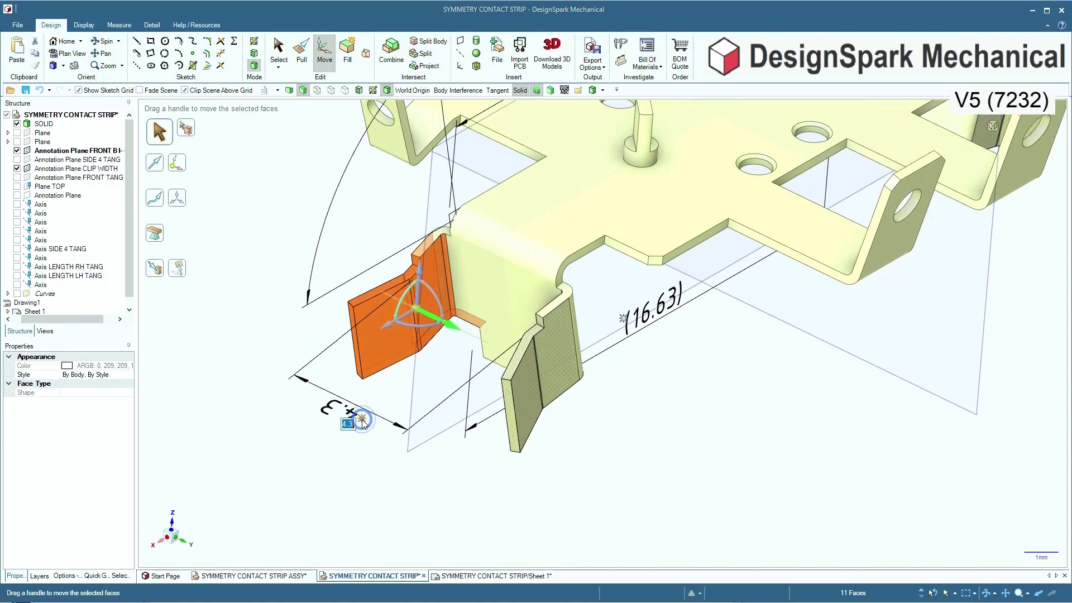
left_click(351, 414)
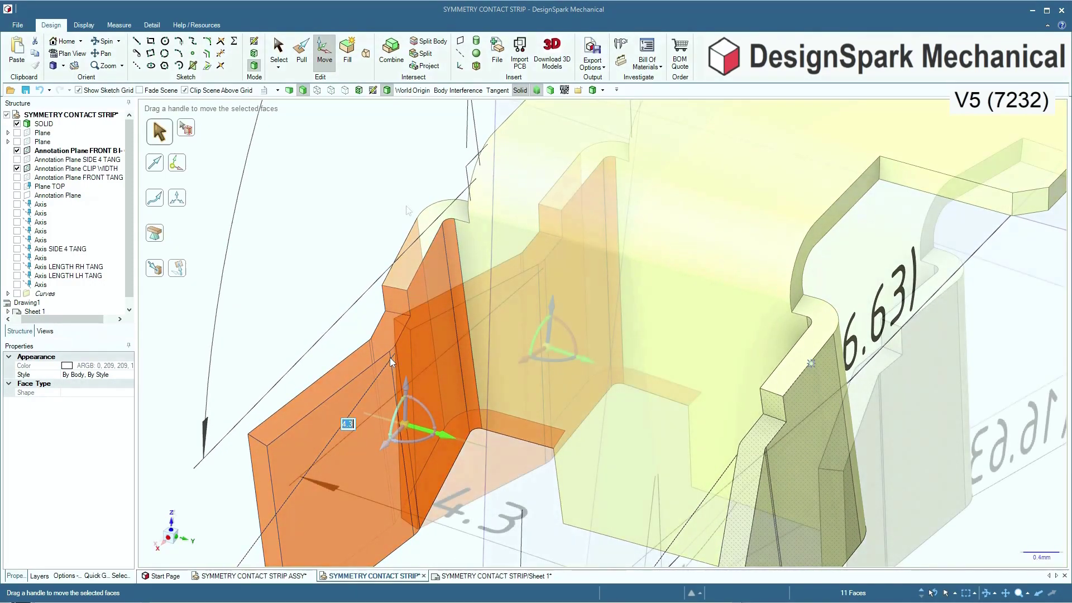
- Leave the move, and examine the clip arm's bend profile square-on where the clip width dimension attaches
key("Escape")
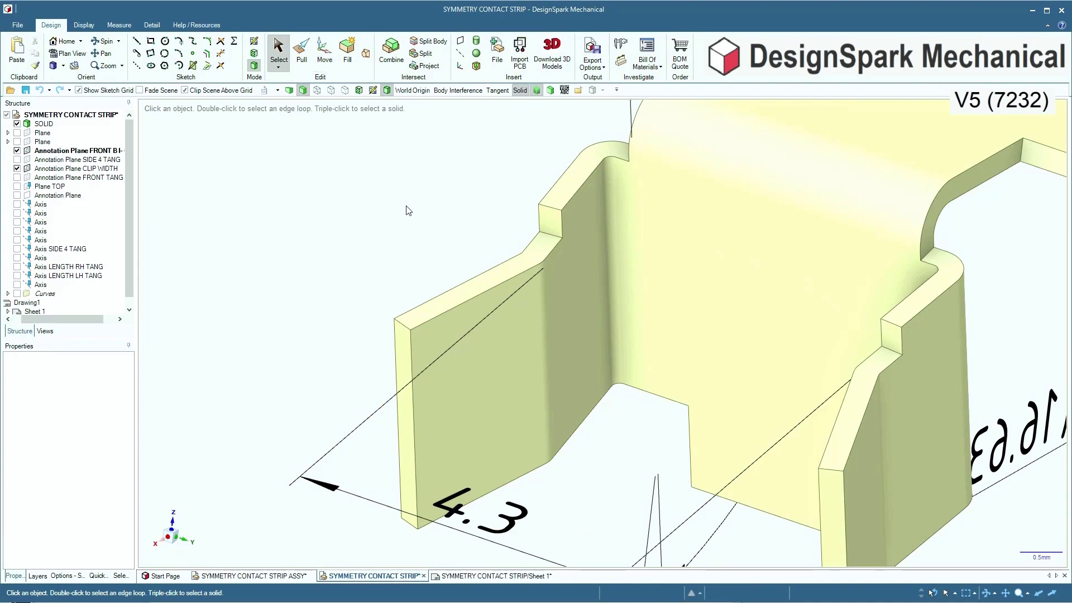
left_click(499, 272)
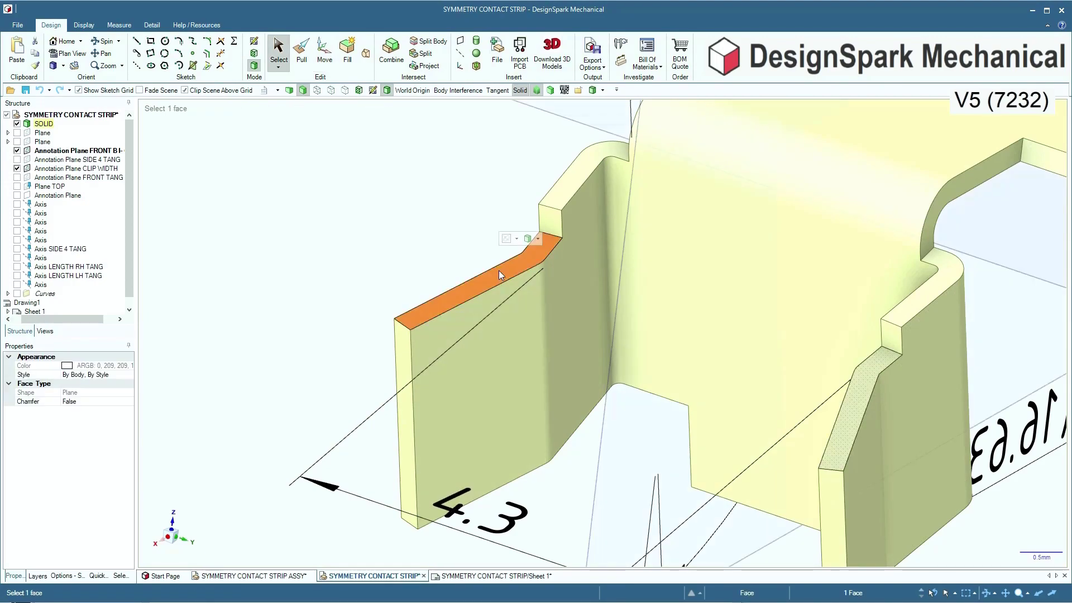
key("v")
left_click_drag(474, 210, 554, 250)
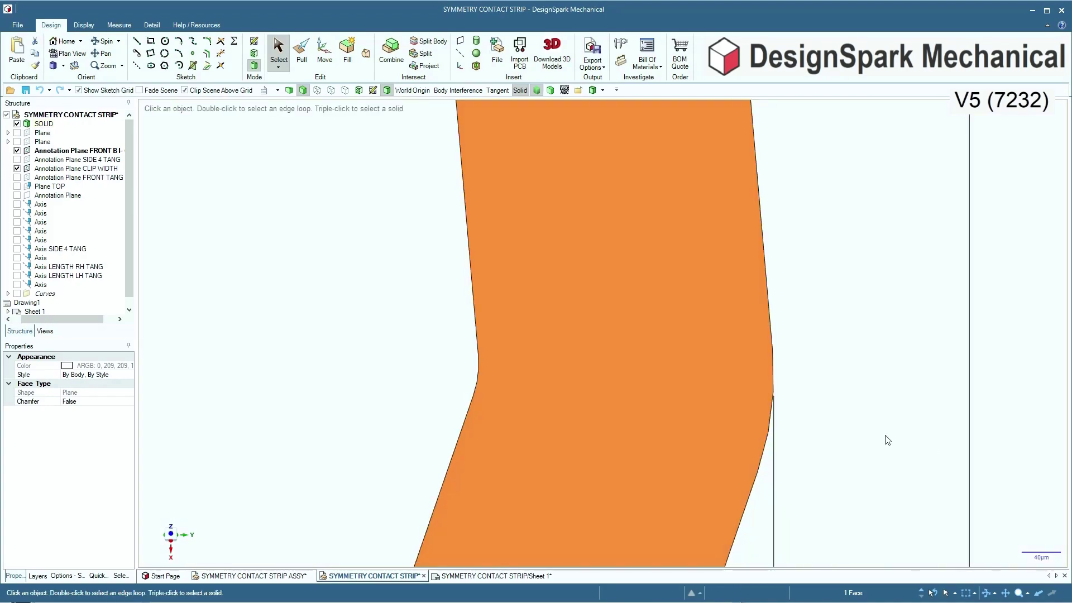
left_click(829, 397)
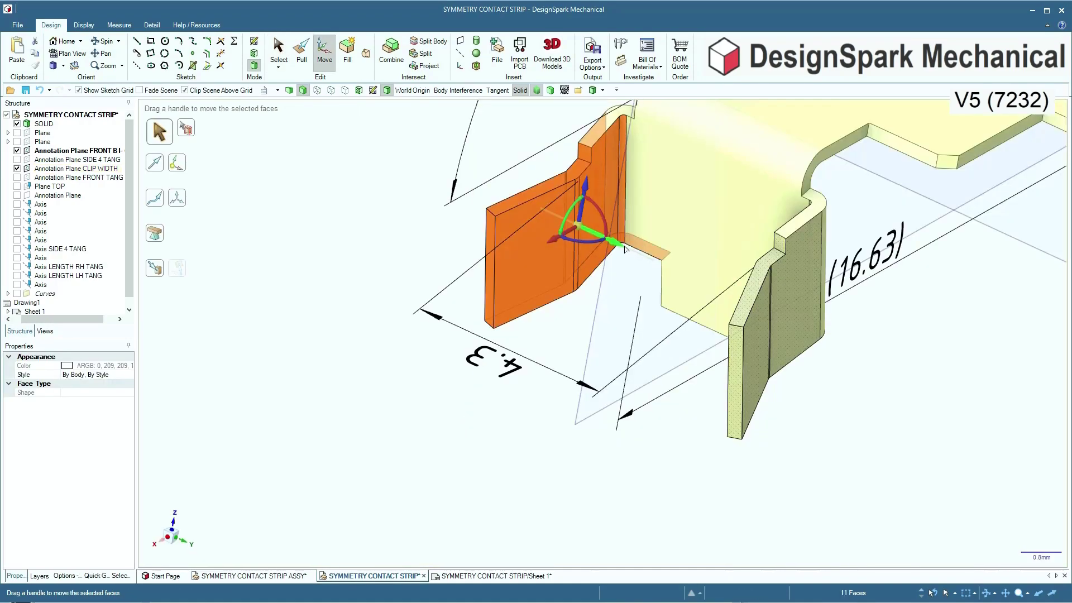
- Move the selected clip arm along Y with the clip width dimension set to 4.5 mm, and clear the selection
left_click(623, 246)
left_click(527, 376)
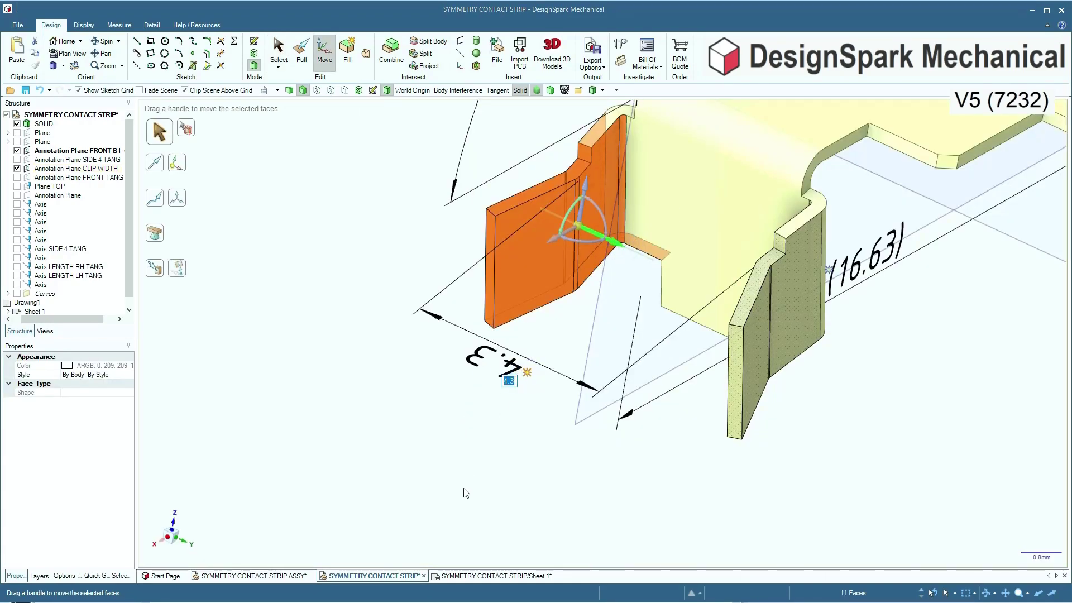
key("Return")
left_click(457, 493)
- Review the contact strip's changed clips, and return to the SYMMETRY CONTACT STRIP ASSY document to view them in the assembly
scroll(390, 515, "down", 5)
scroll(389, 515, "up", 1)
middle_click_drag(391, 516, 389, 515)
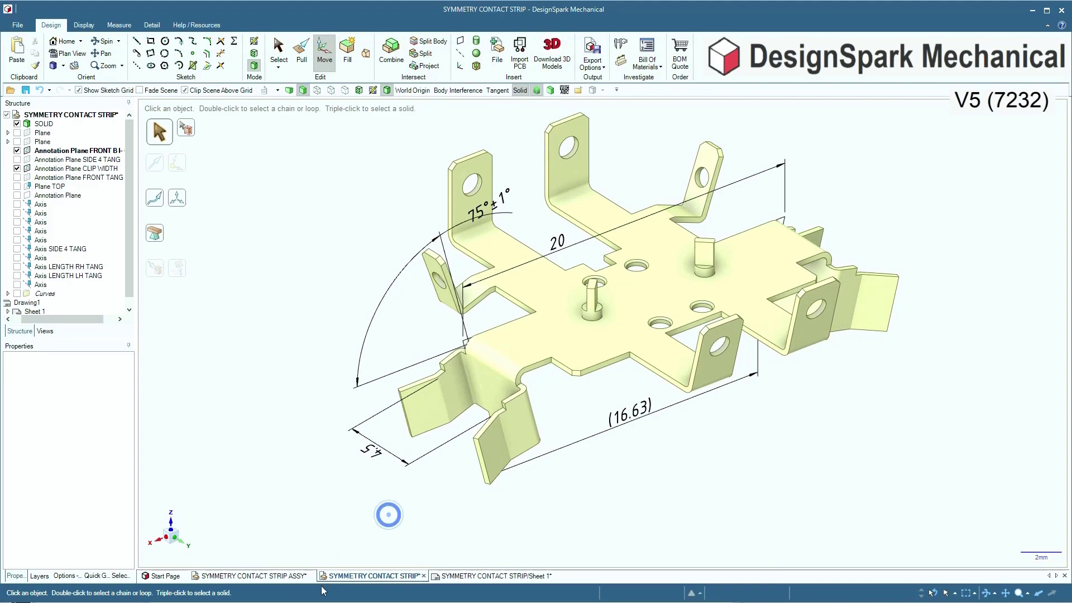
left_click(279, 576)
middle_click_drag(356, 486, 356, 487)
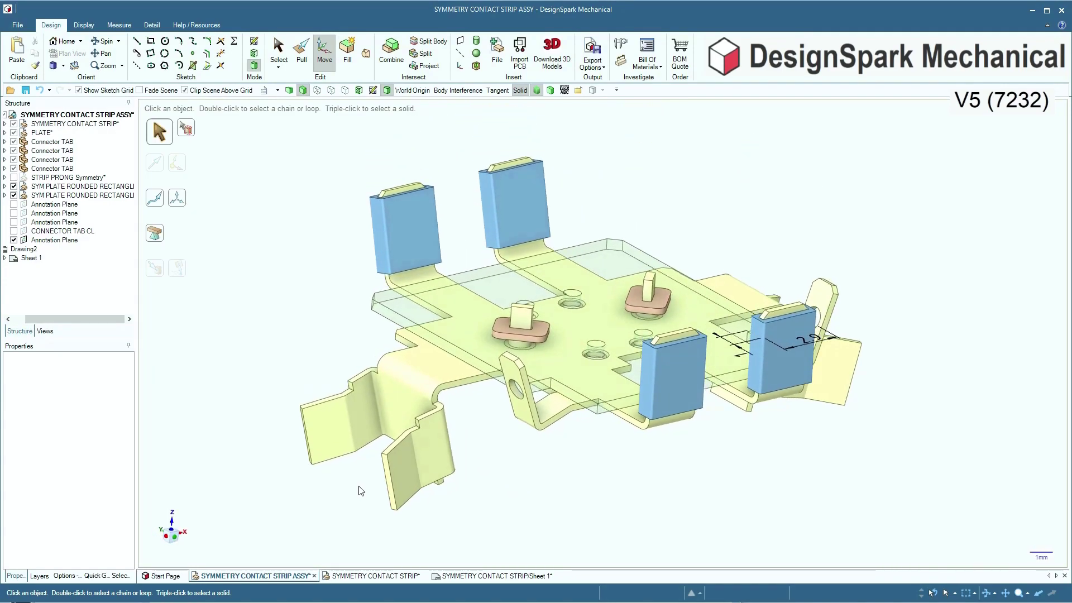